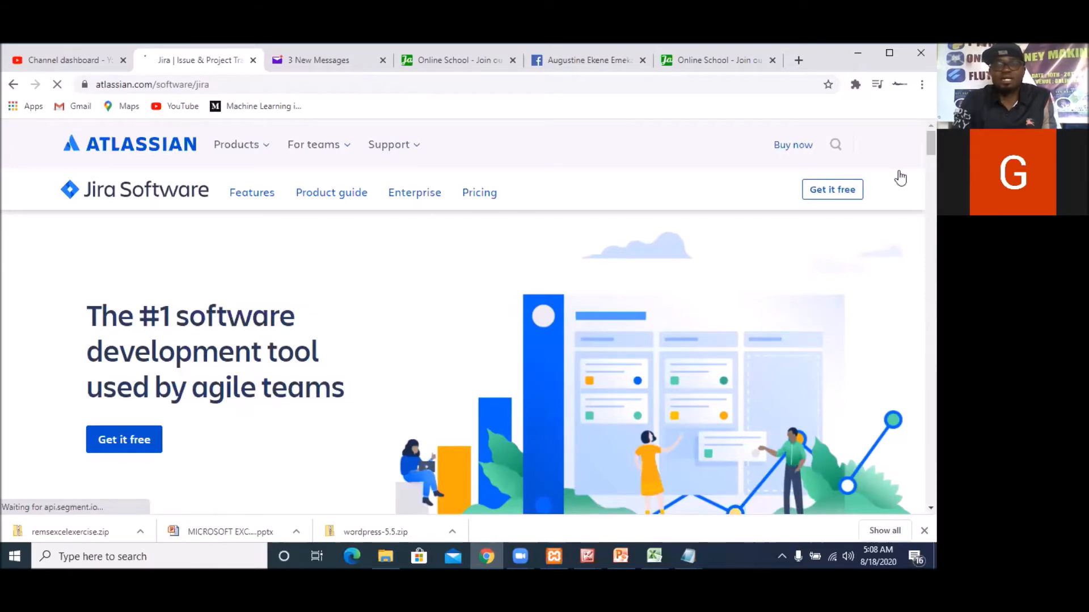
scroll(845, 227, "down", 3)
scroll(845, 225, "down", 7)
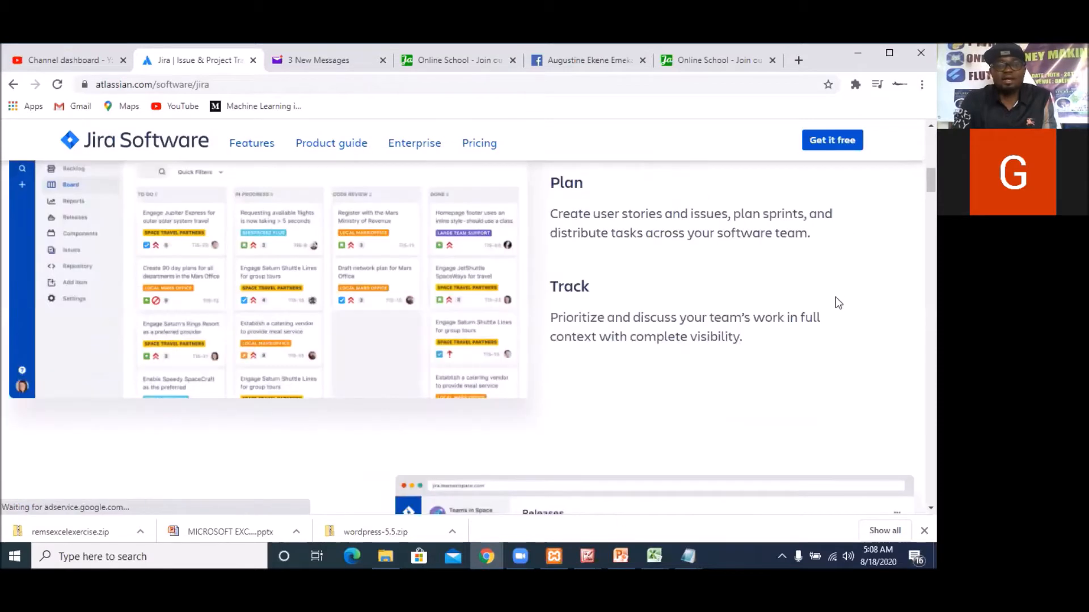
scroll(835, 289, "up", 2)
scroll(835, 297, "up", 8)
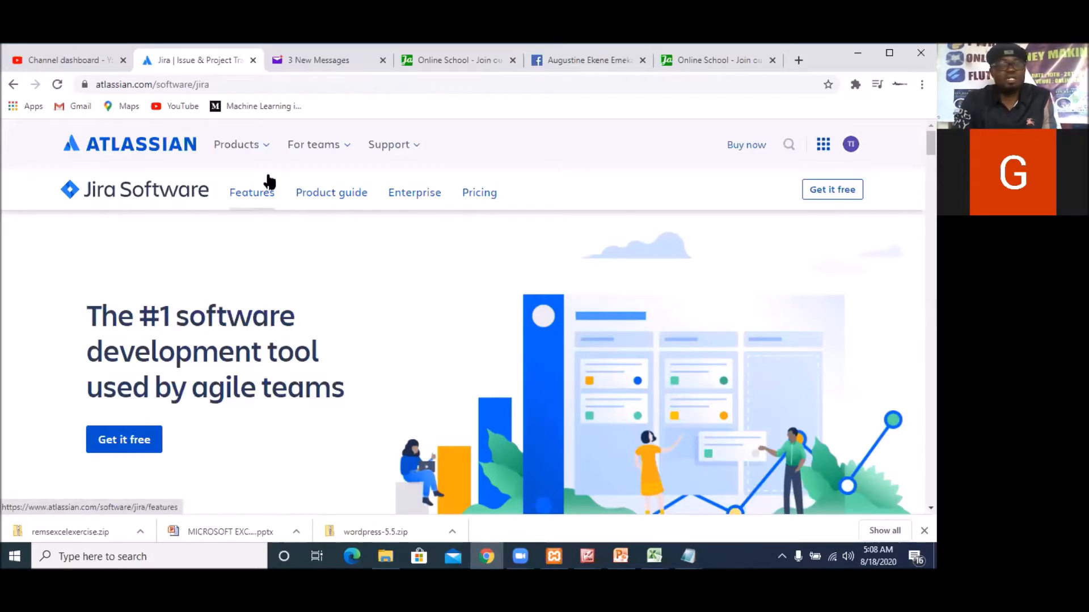
left_click(169, 192)
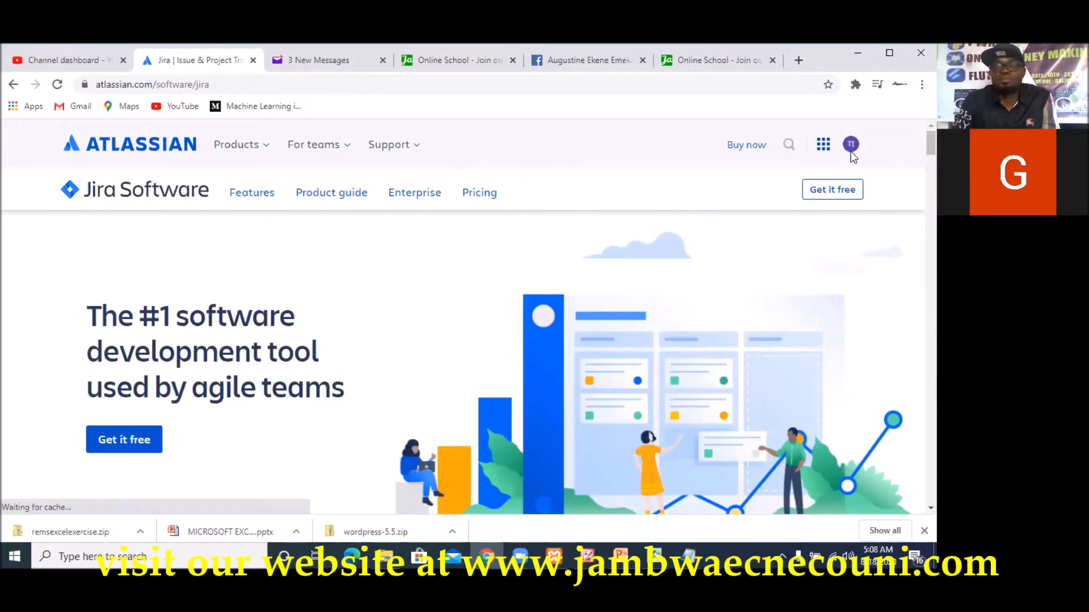
Switch from the Atlassian product page to the account's Jira Software site and its project list
left_click(850, 145)
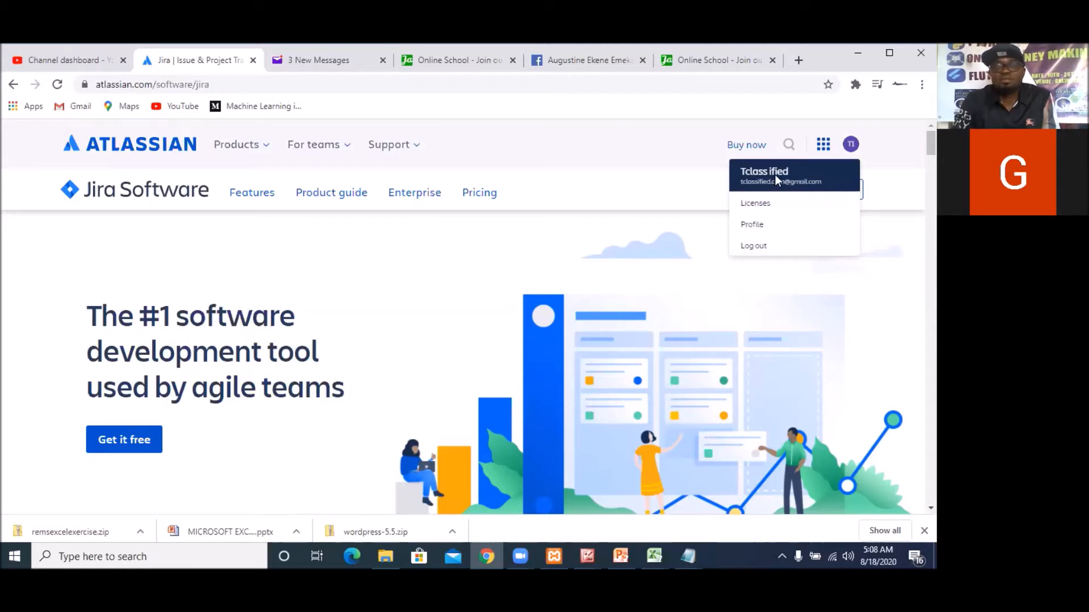
left_click(820, 148)
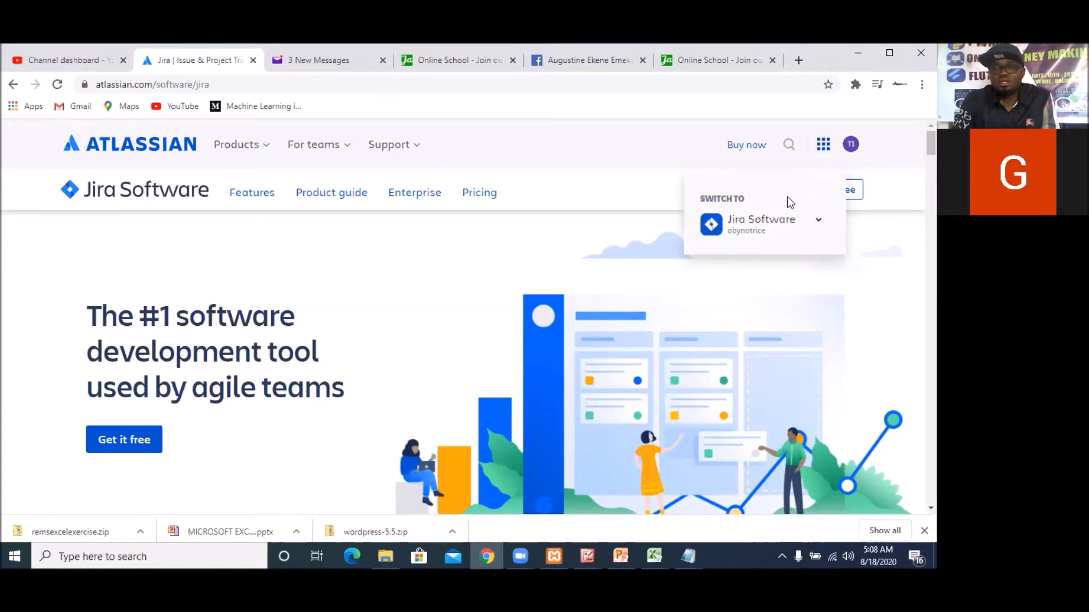
left_click(759, 223)
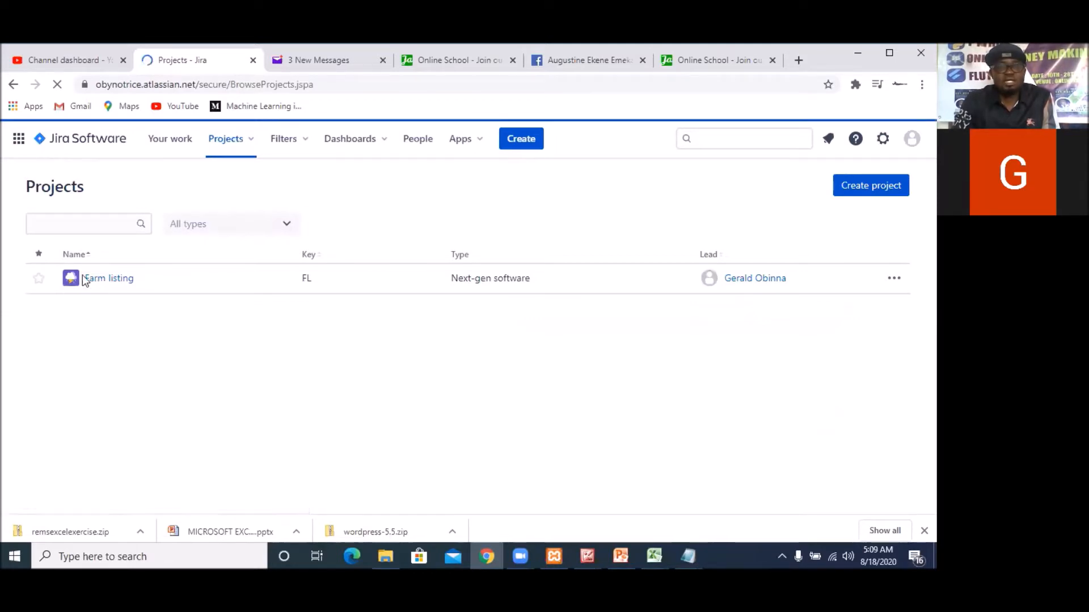
Open the board of the Farm listing project and dismiss the open account options
left_click(102, 280)
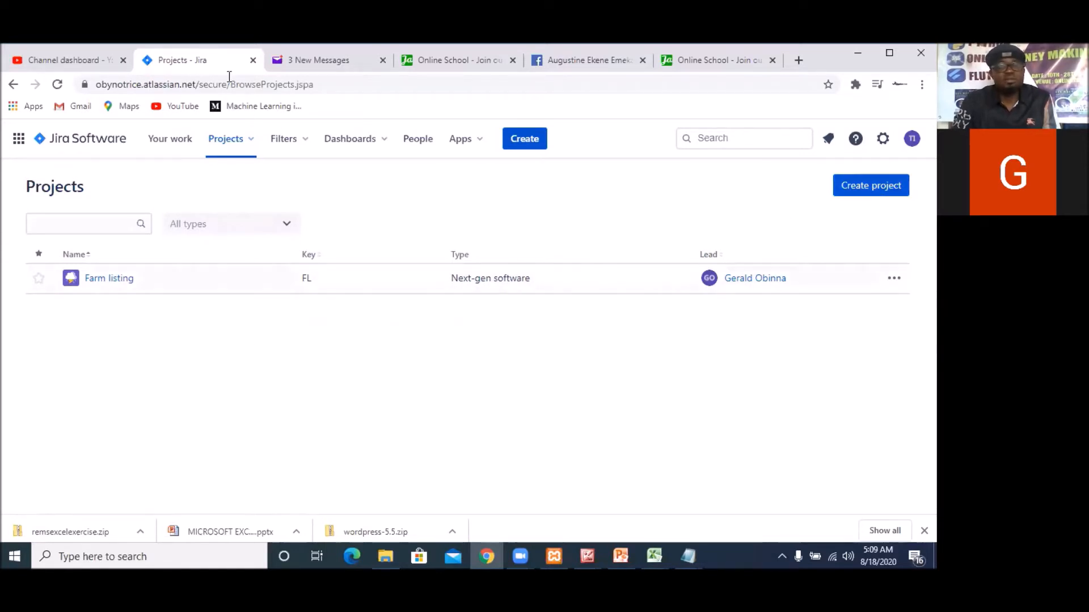
left_click(912, 140)
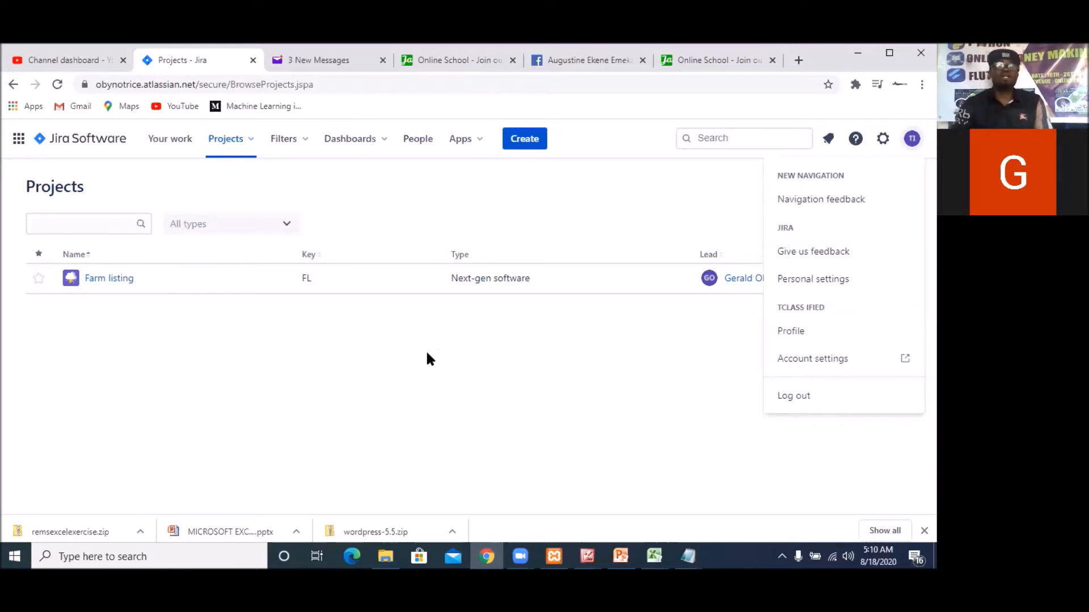
left_click(100, 290)
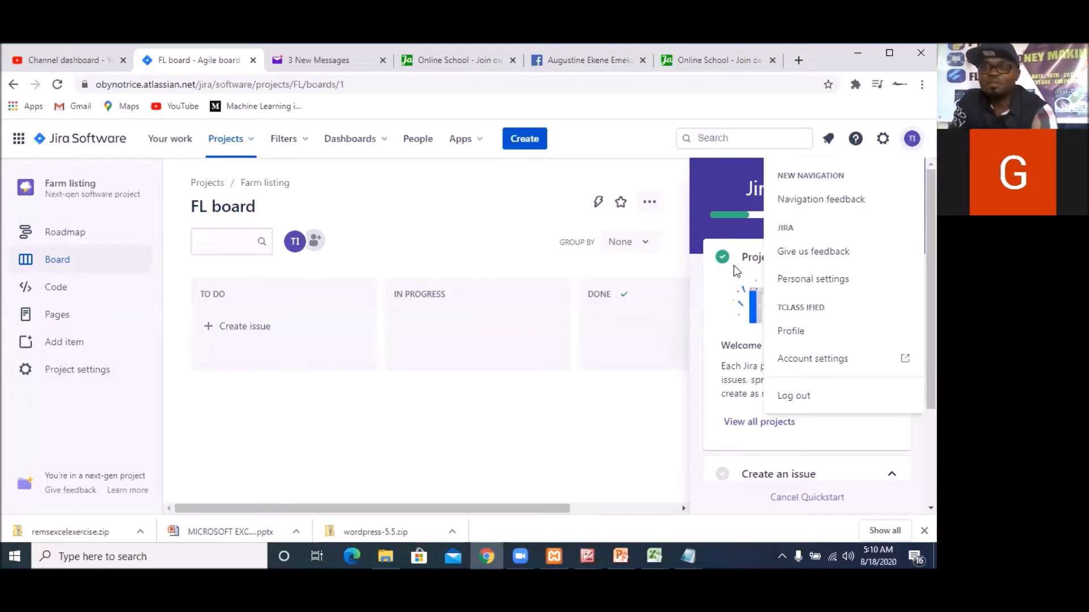
left_click(591, 355)
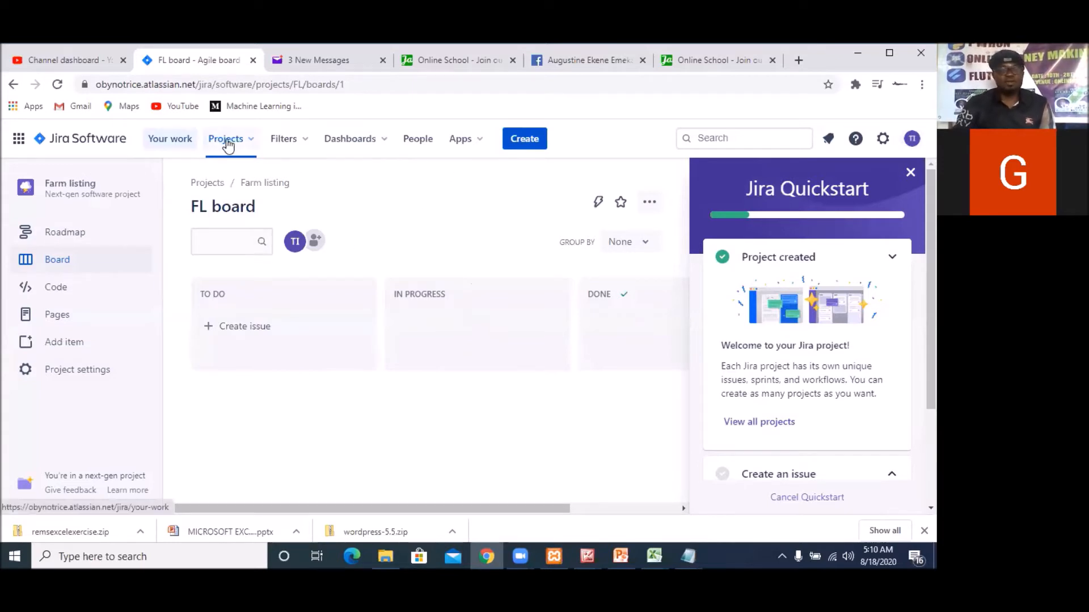
Open the form for creating an issue in the Farm listing project and cancel it
left_click(522, 145)
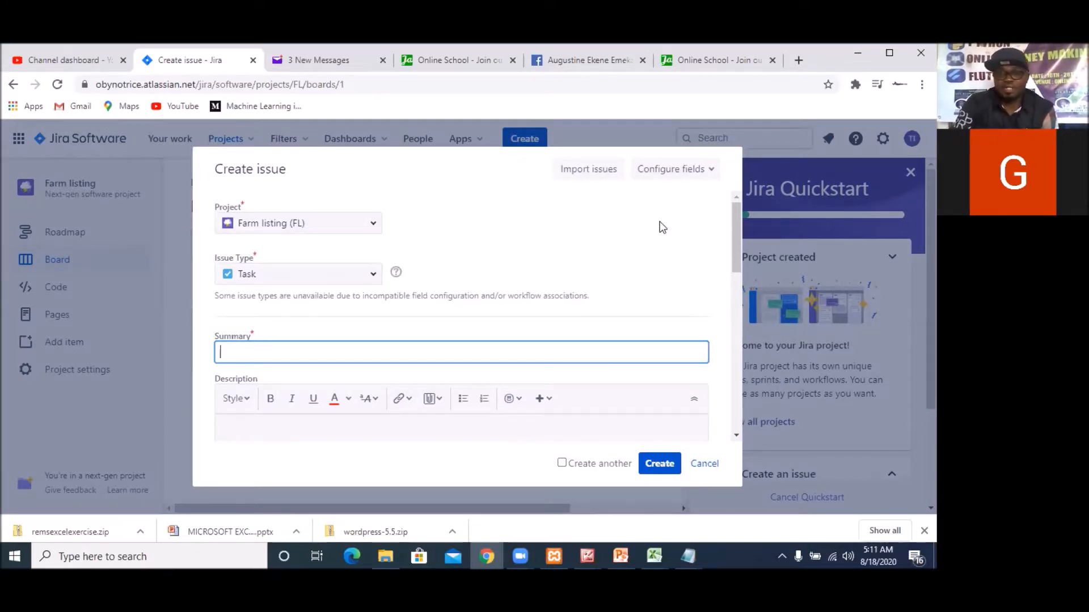
left_click(704, 463)
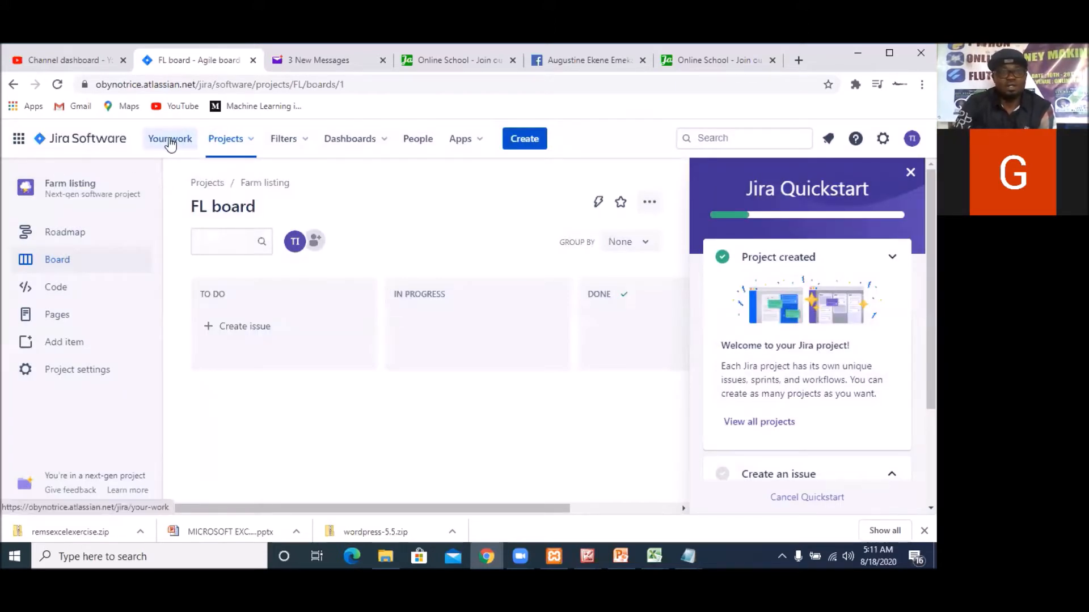
Start creating a new project and choose the Next-gen project type
left_click(250, 148)
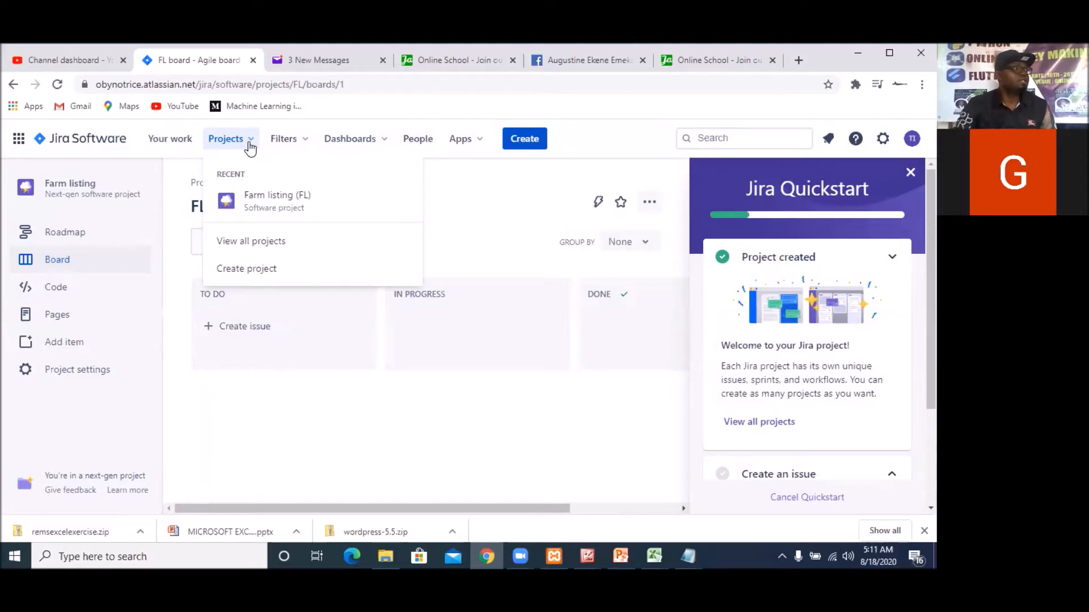
left_click(254, 276)
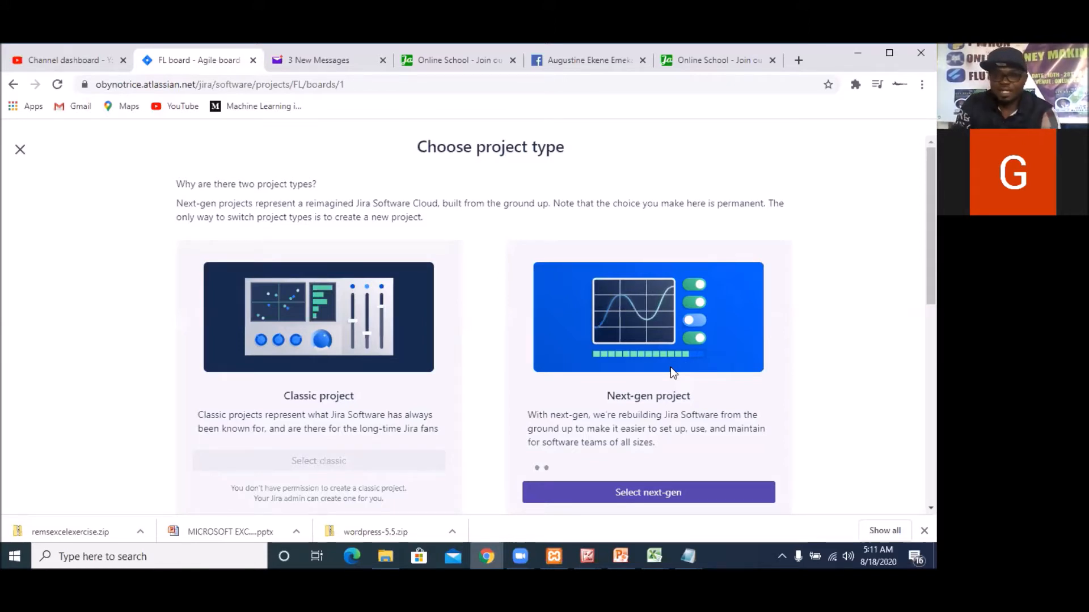
scroll(639, 470, "down", 2)
scroll(639, 470, "down", 3)
scroll(640, 469, "up", 5)
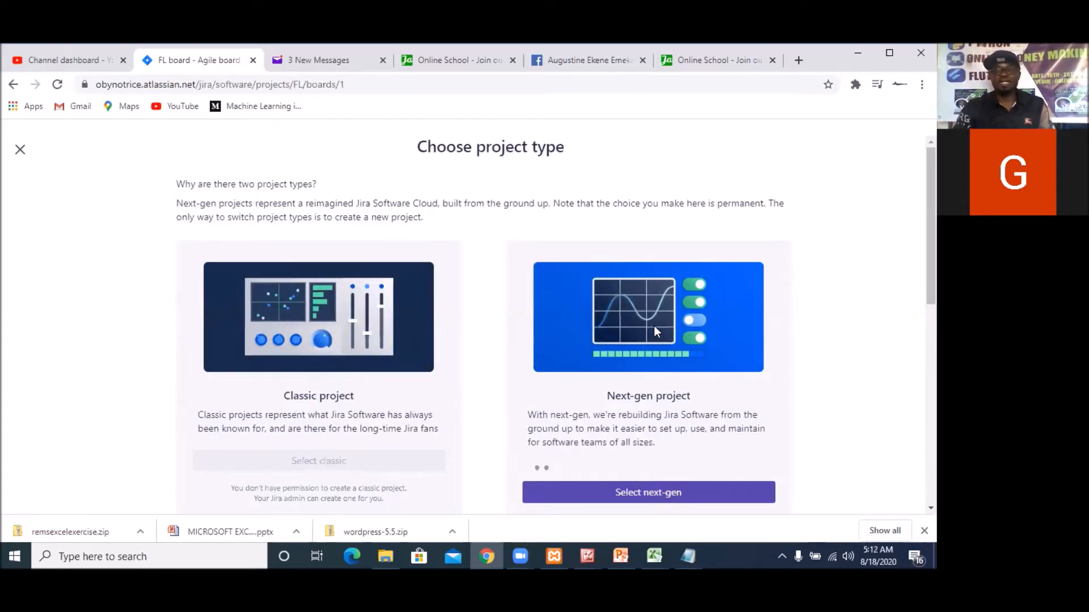
left_click(669, 502)
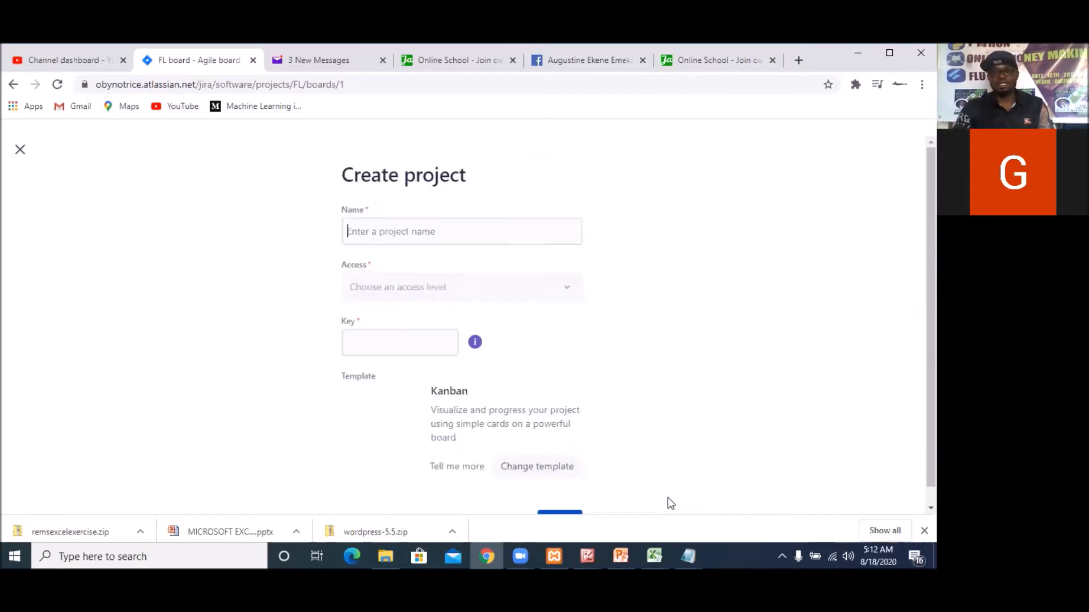
Name the new project "Farm listing App" and leave its generated key as it is
left_click(434, 225)
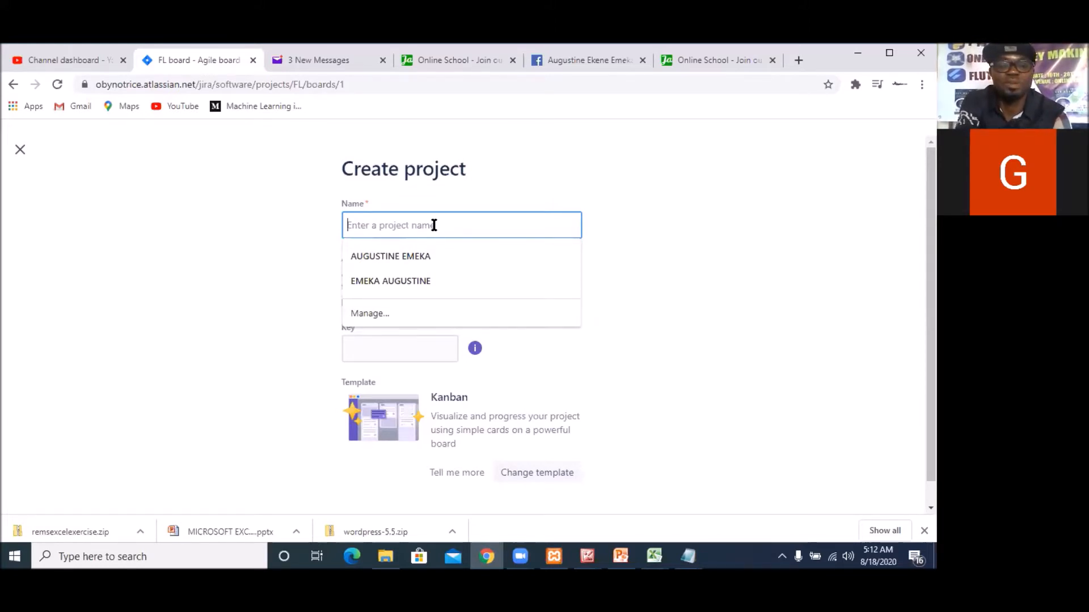
type("Fa")
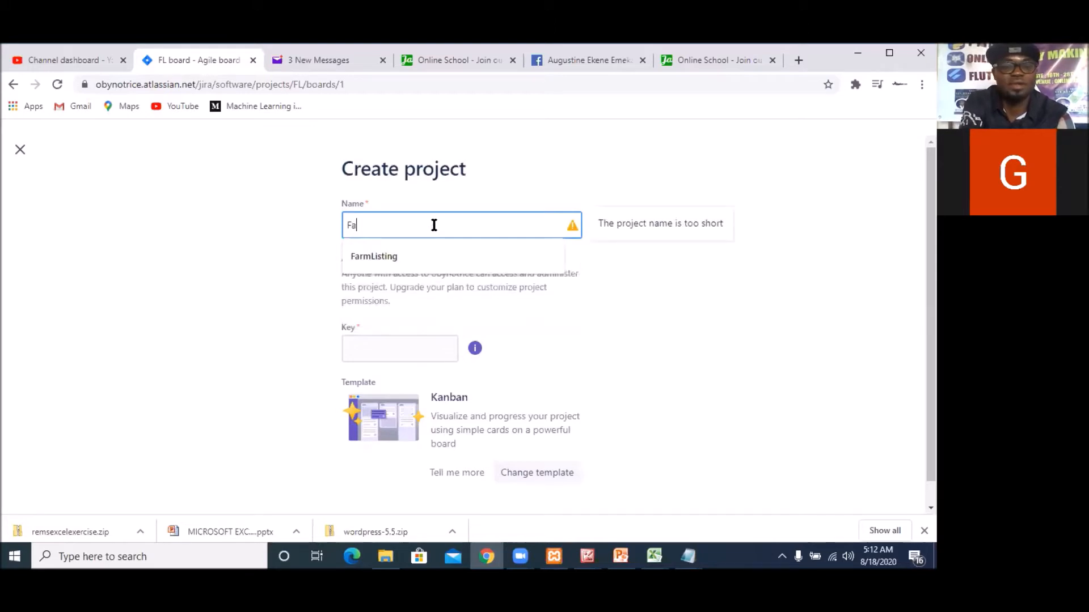
type("rm listing")
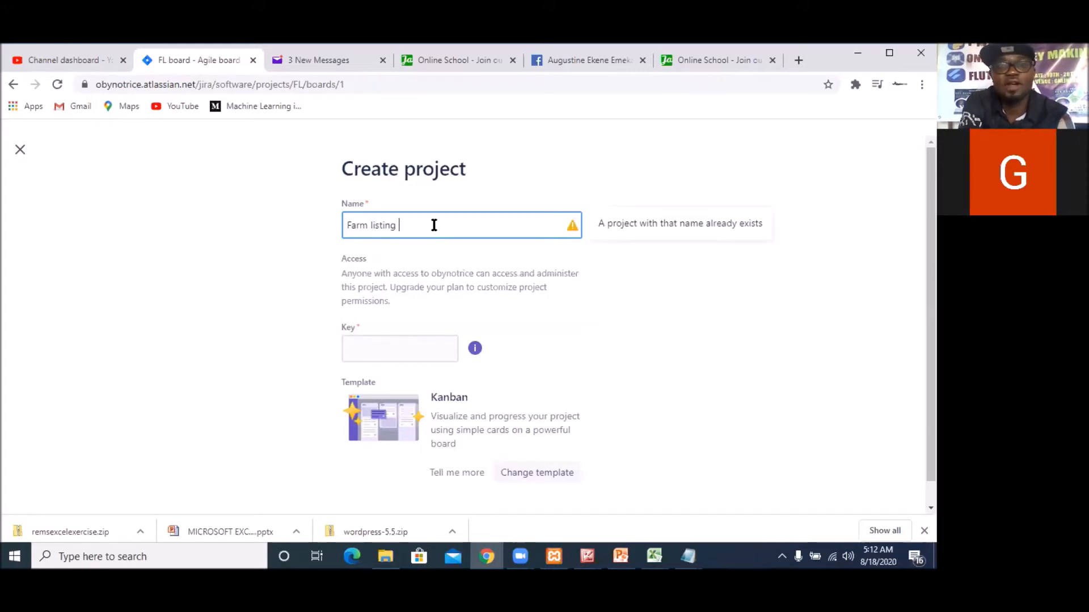
type(" A")
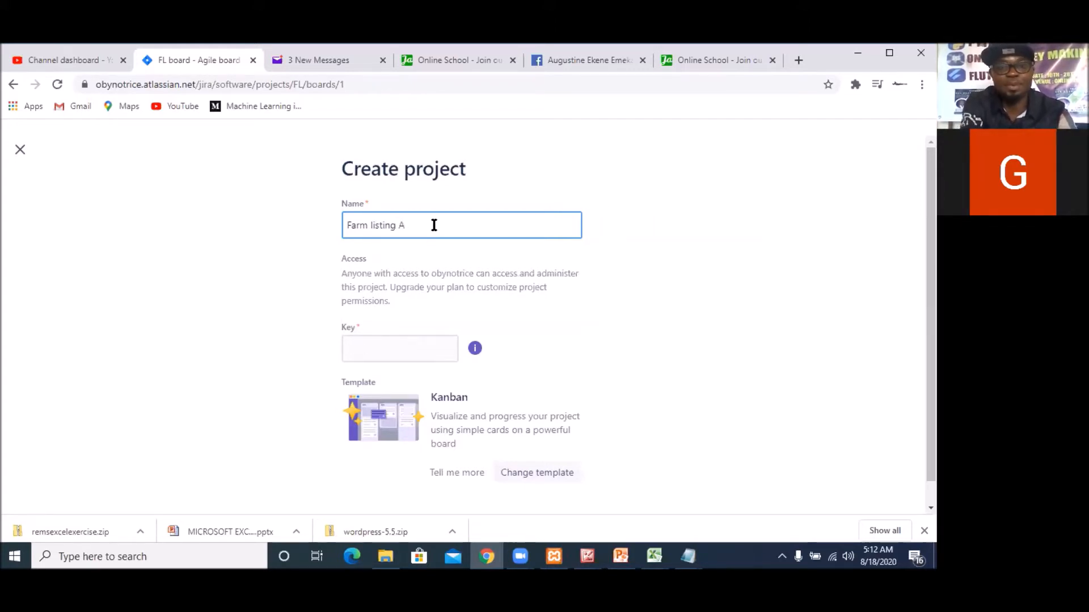
type("pp")
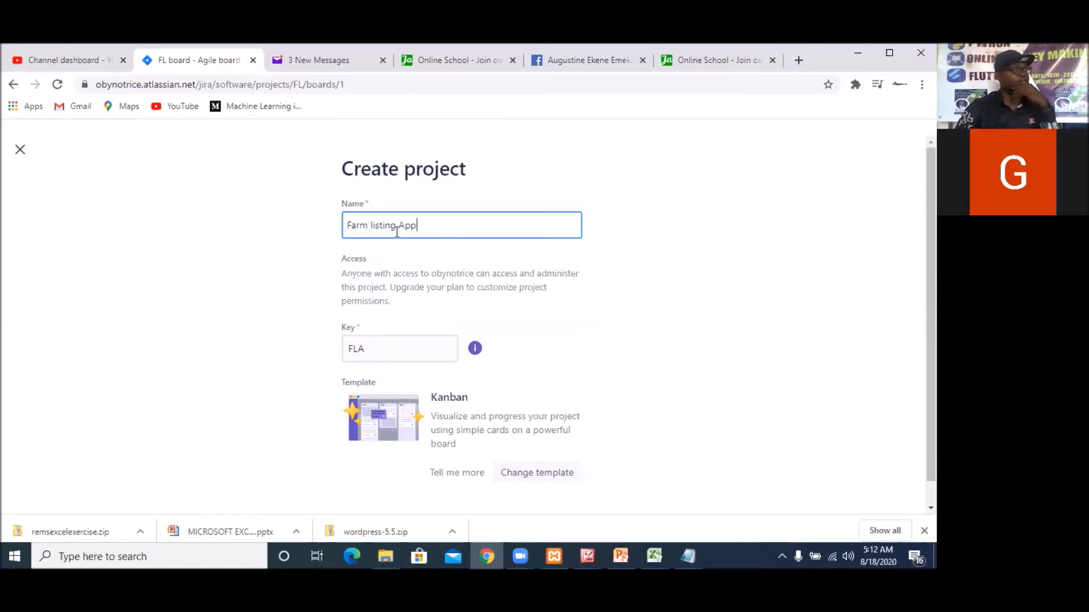
left_click(404, 352)
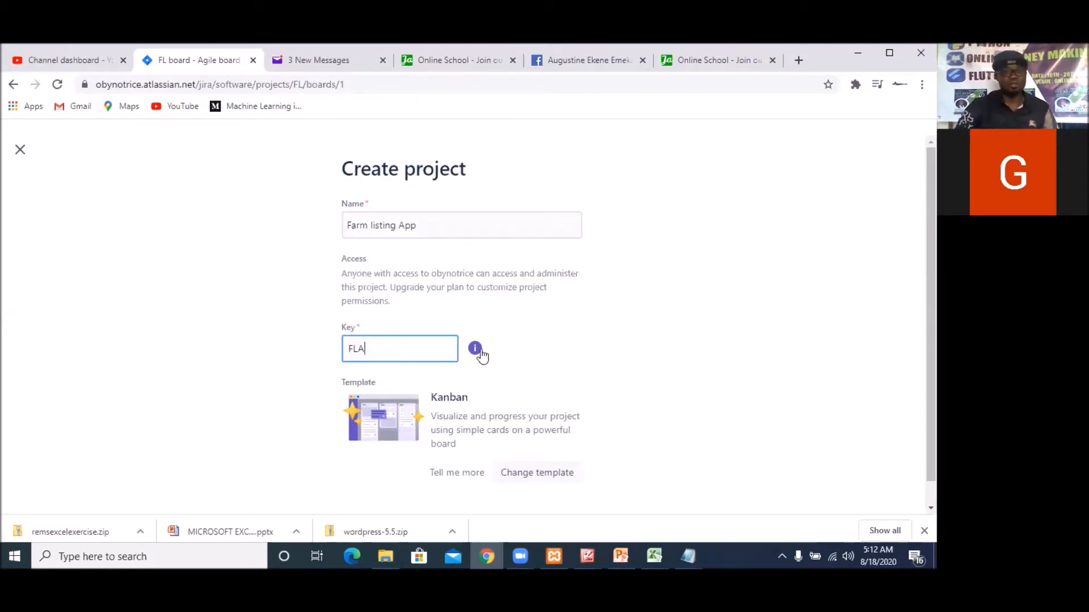
left_click(581, 333)
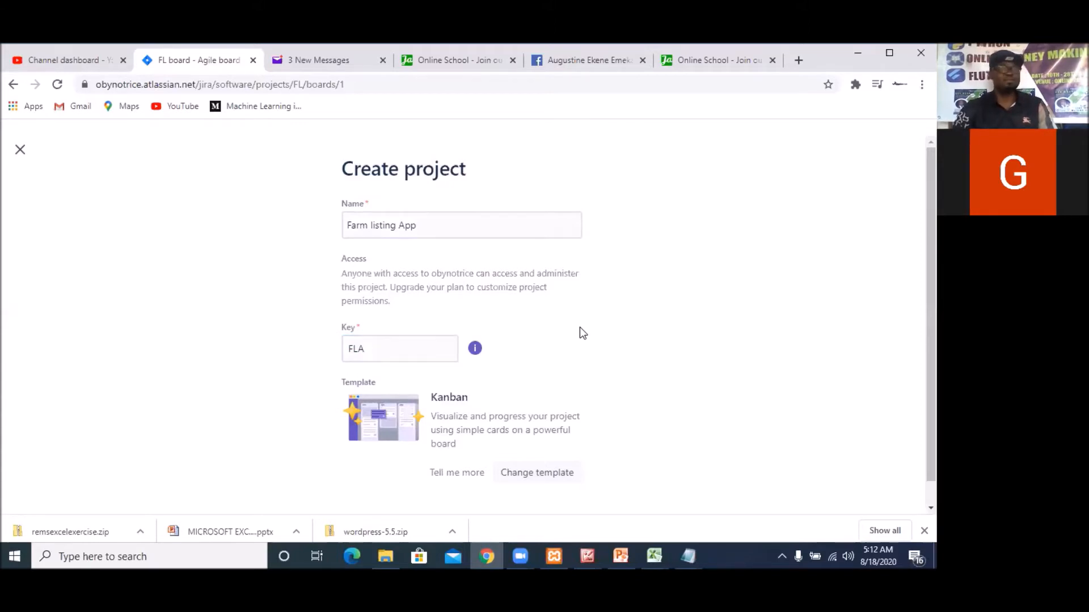
Choose the Kanban software template for the project and create it
scroll(580, 328, "down", 1)
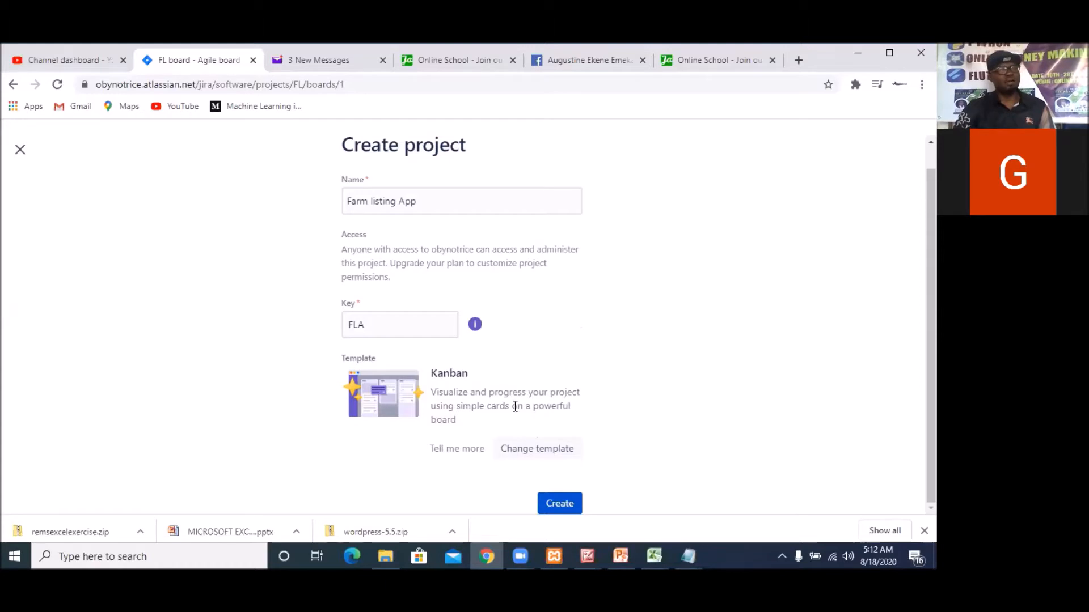
left_click(523, 457)
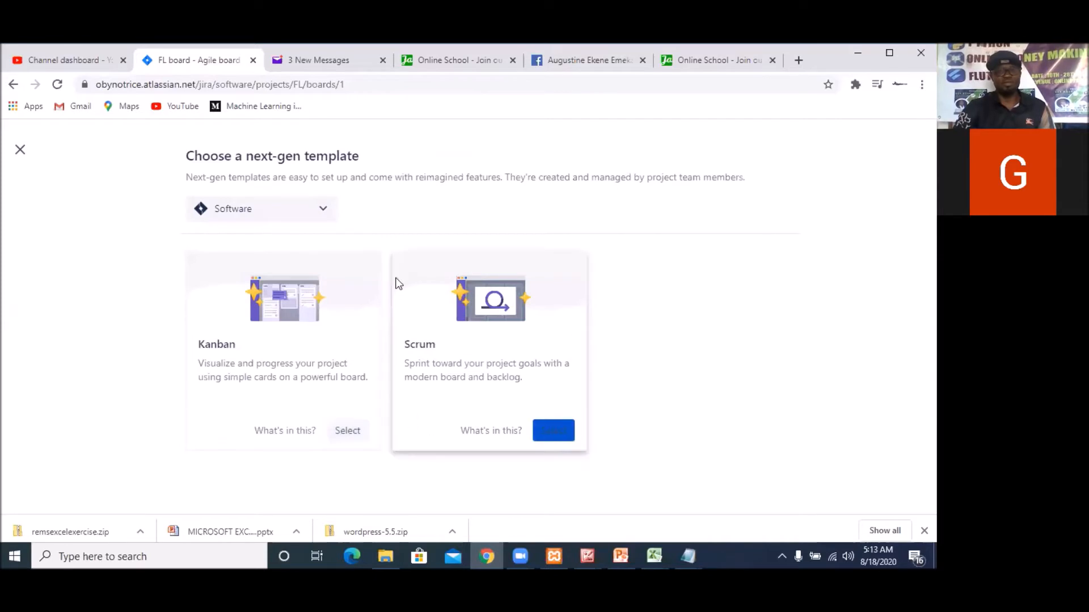
left_click(347, 431)
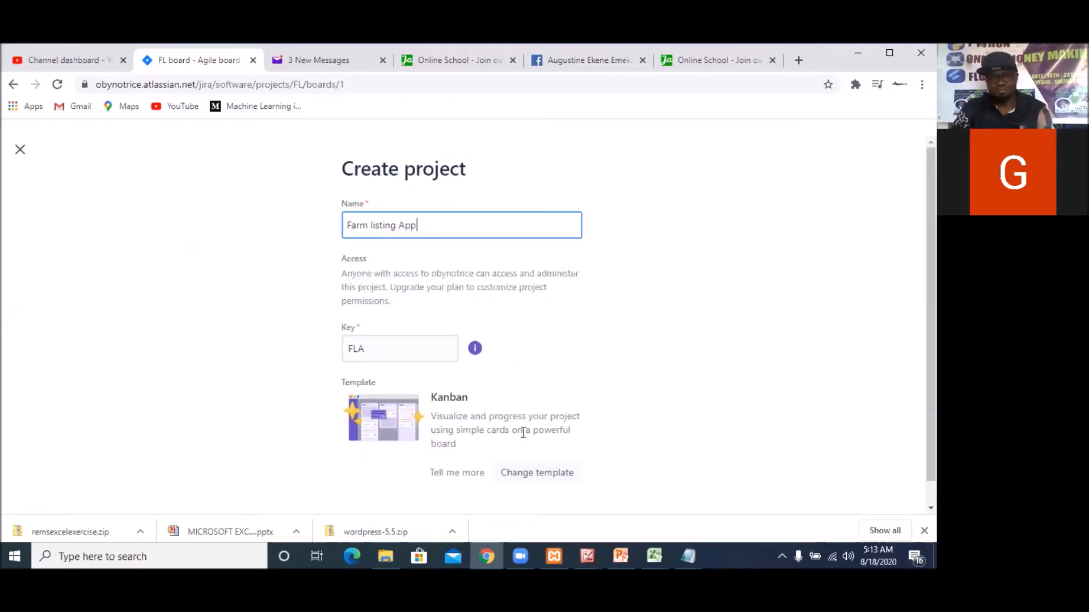
scroll(710, 404, "down", 1)
left_click(559, 506)
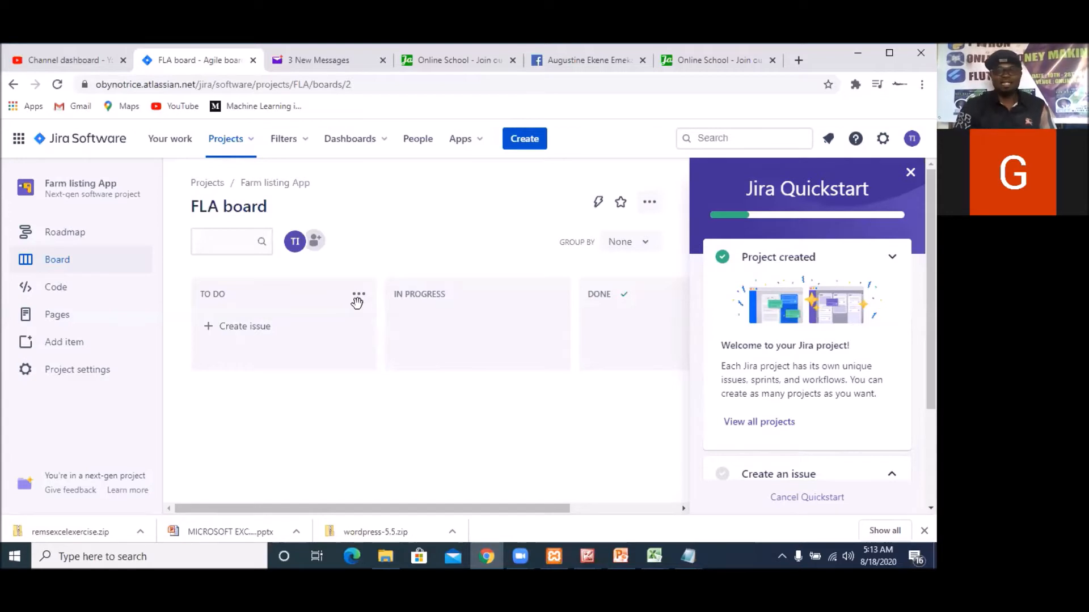
Switch to the project Spec file in Notepad and move its window so the feature list is readable
mouse_move(687, 555)
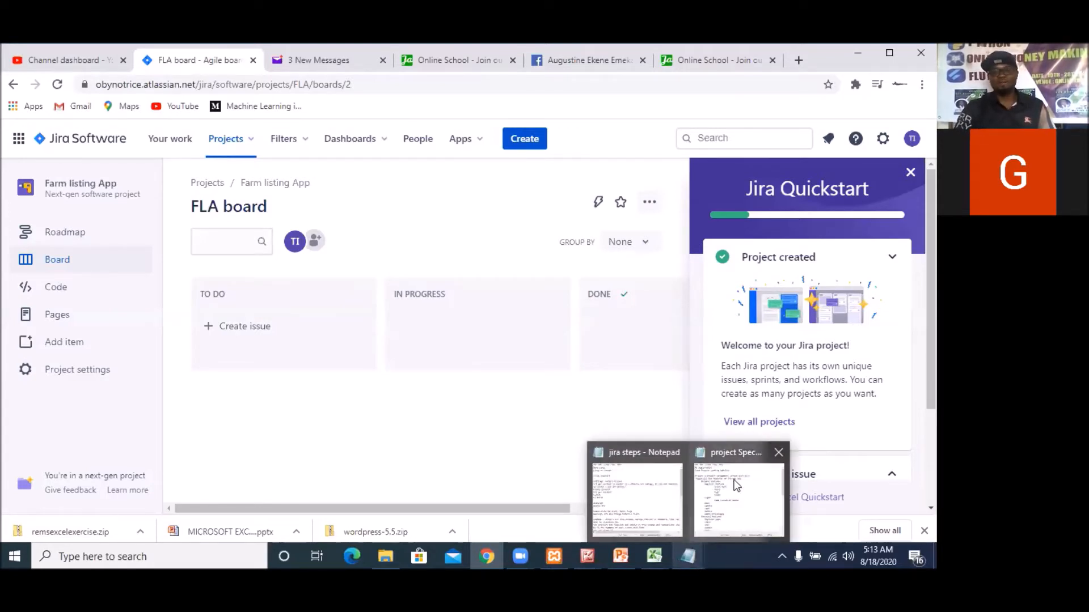
left_click(720, 492)
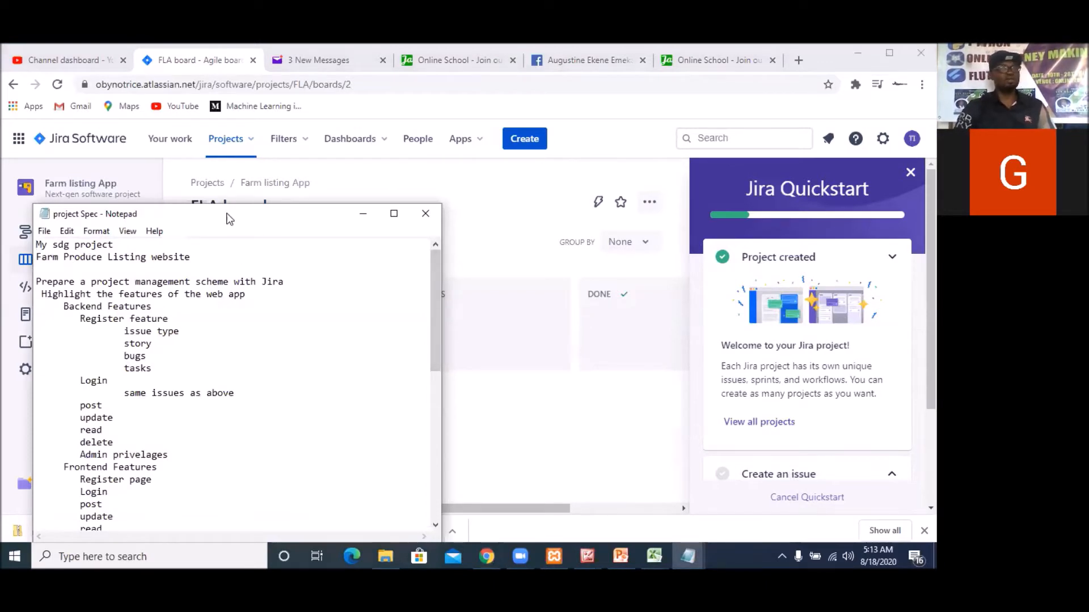
left_click_drag(226, 216, 322, 121)
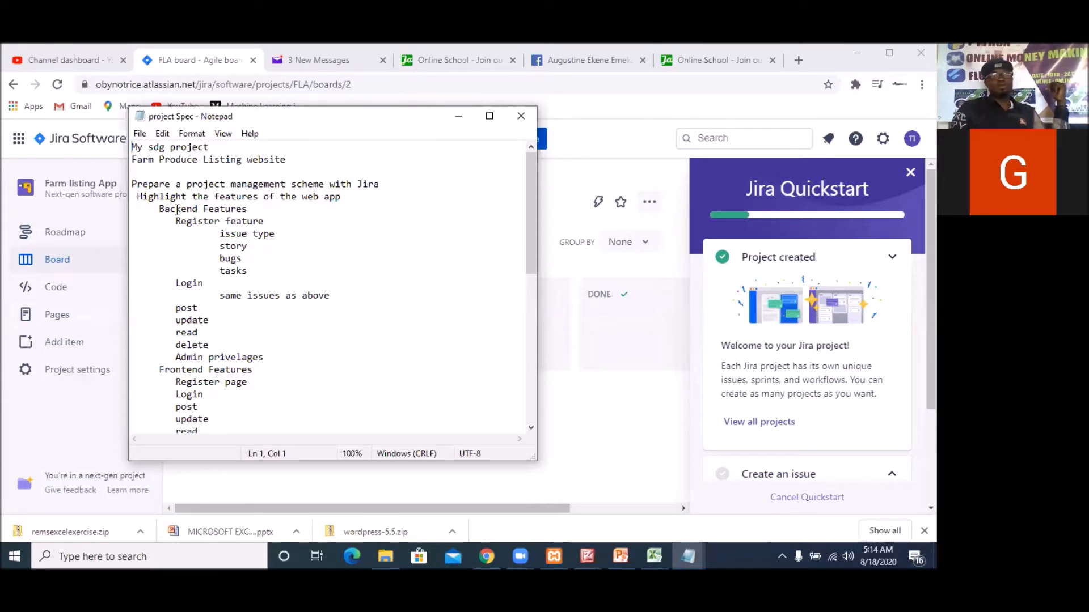
Add the line "Rest API- CRUD" directly below the Backend Features heading in the project Spec file
left_click(251, 209)
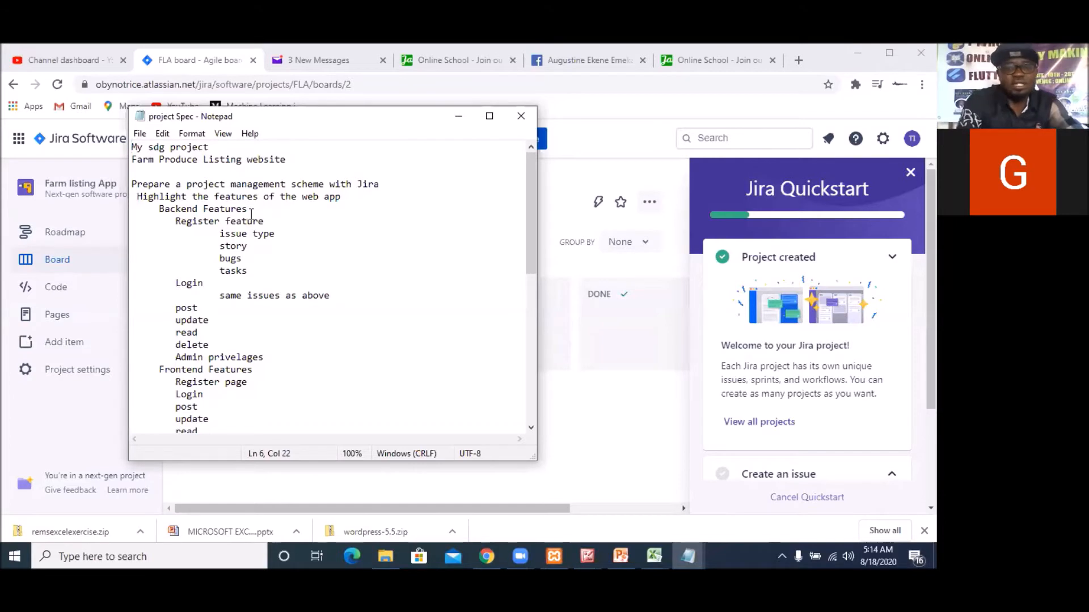
key("Return")
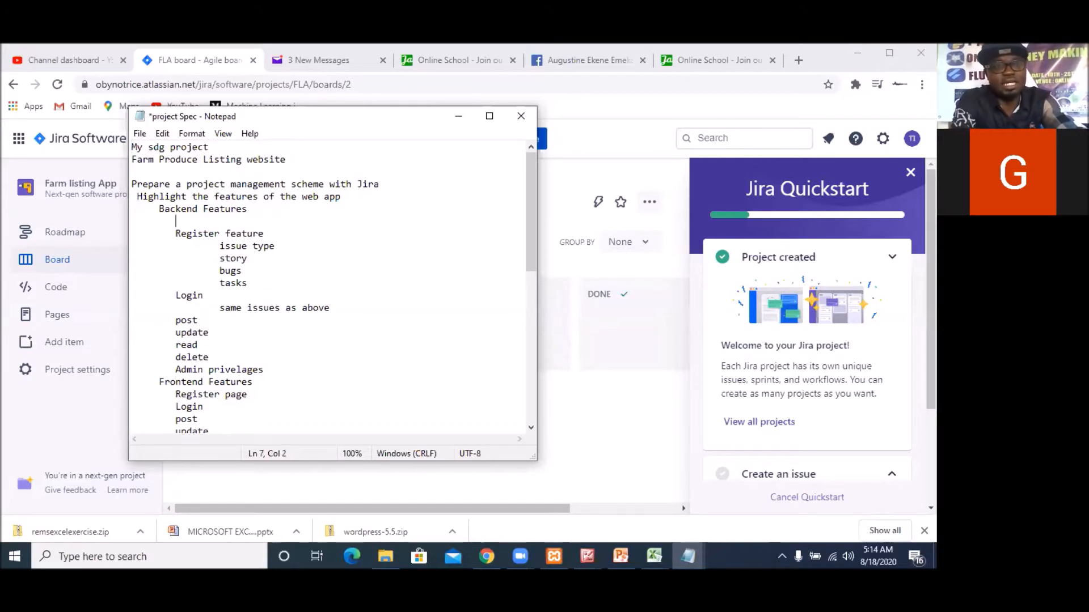
type("Rest ")
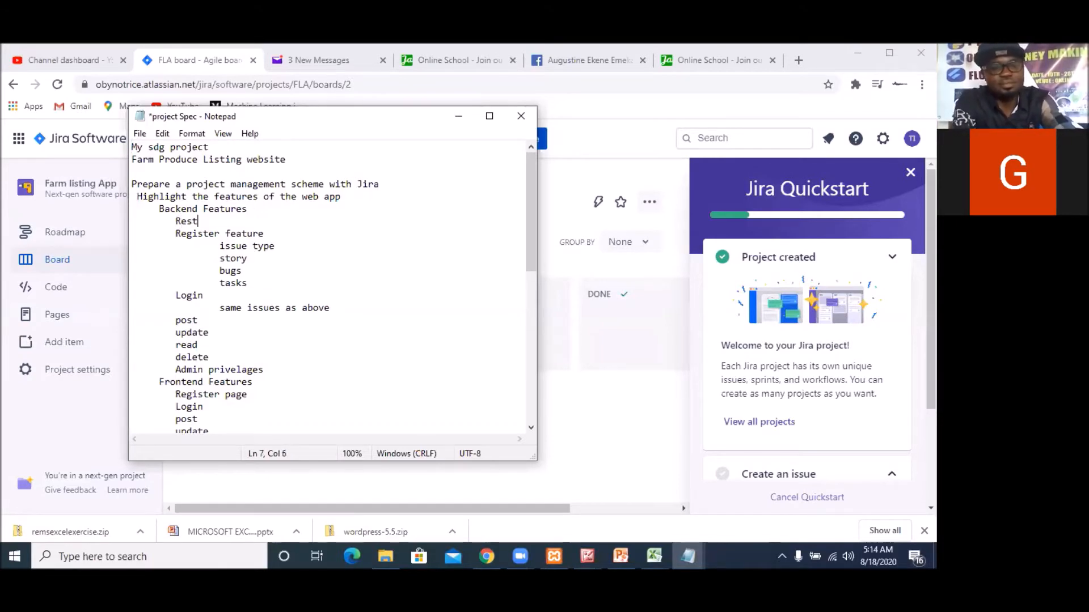
type("API")
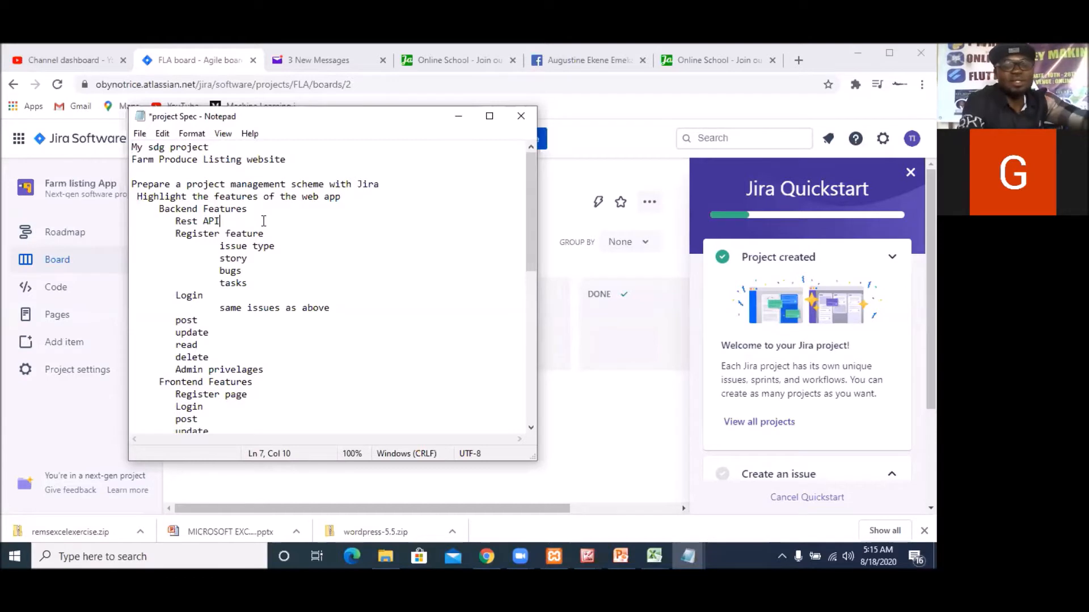
type("- CRUD")
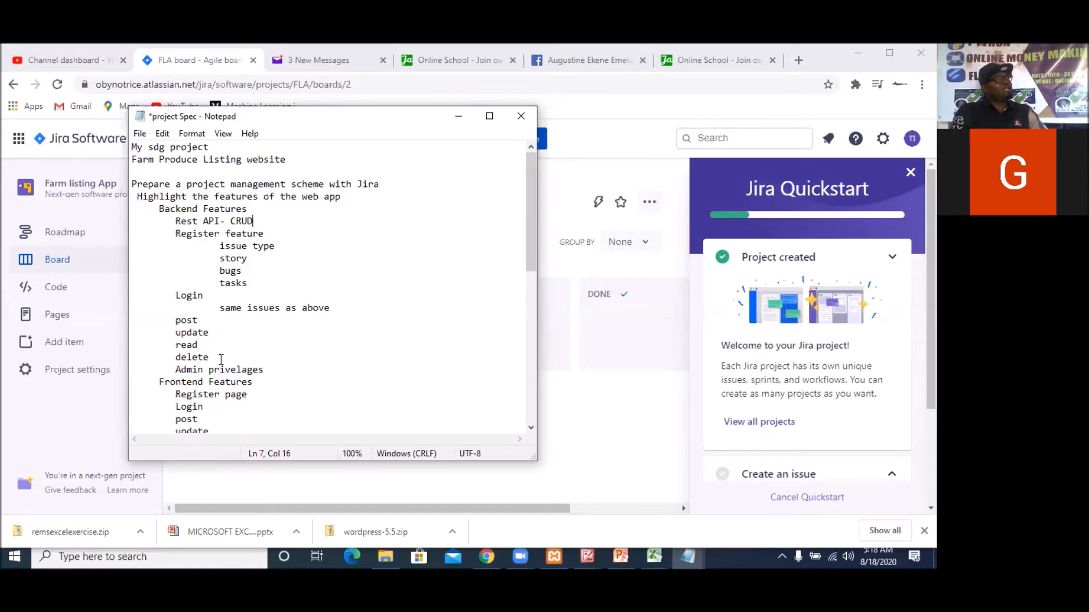
Add a line reading "Epic" between the backend Admin privelages entry and the Frontend Features heading in the project Spec file
scroll(227, 354, "down", 1)
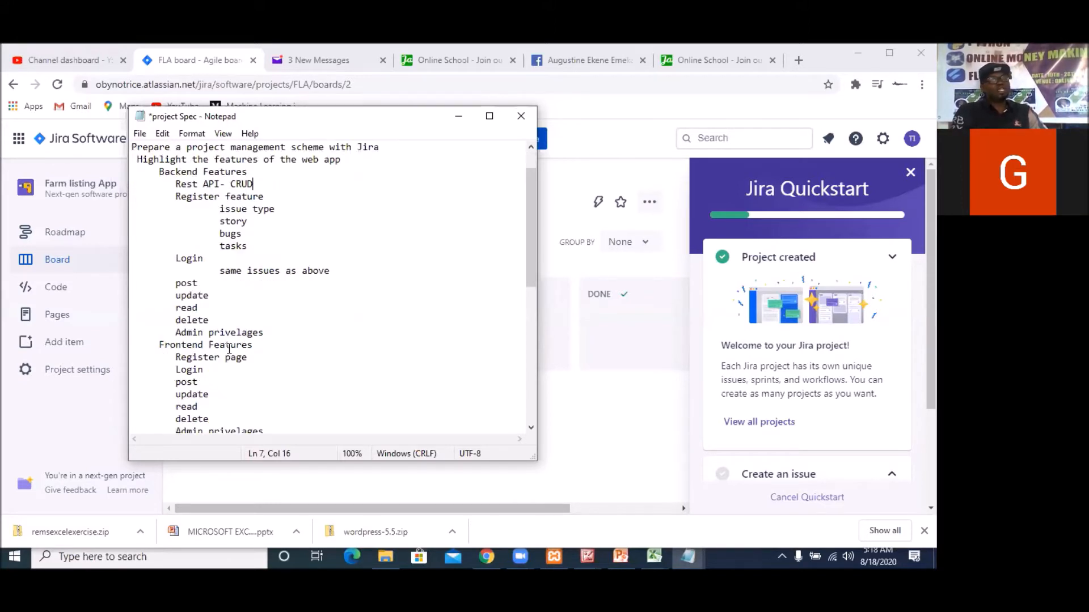
scroll(271, 342, "down", 1)
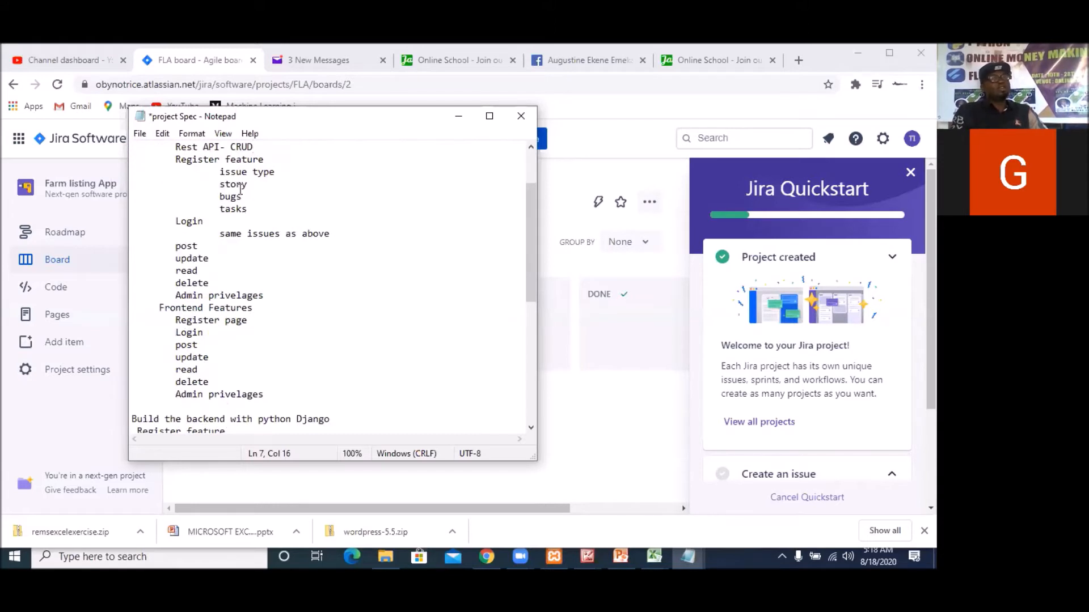
scroll(231, 183, "up", 1)
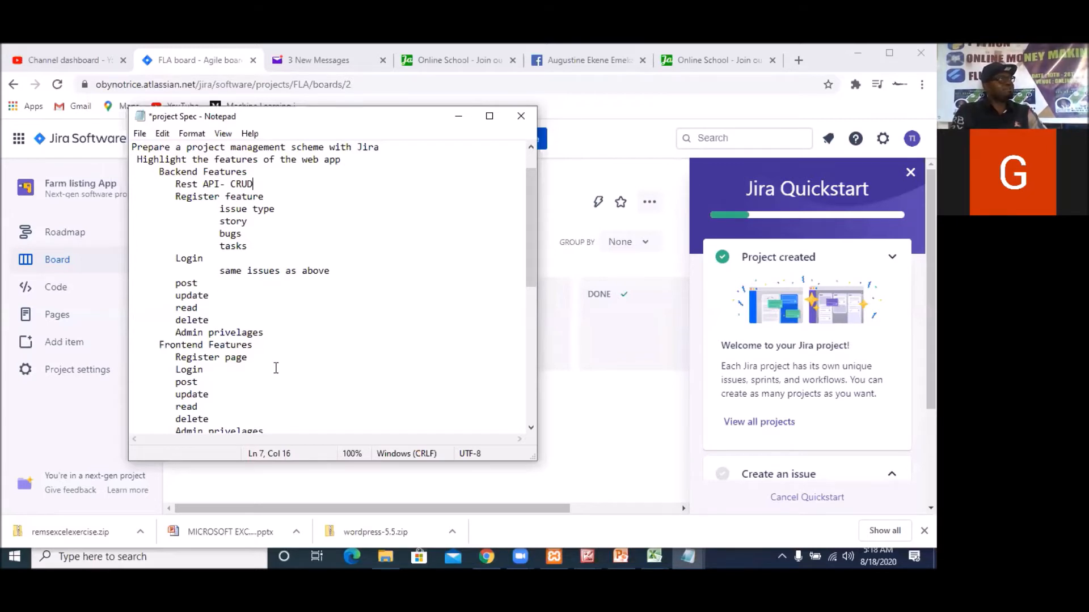
left_click(284, 333)
key("Return")
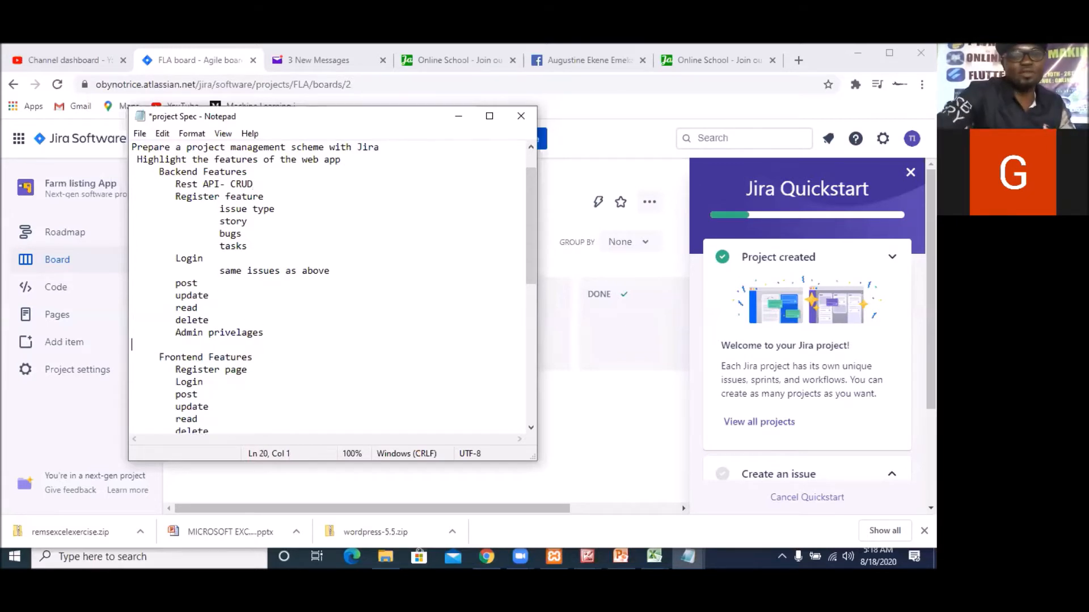
type("Epic")
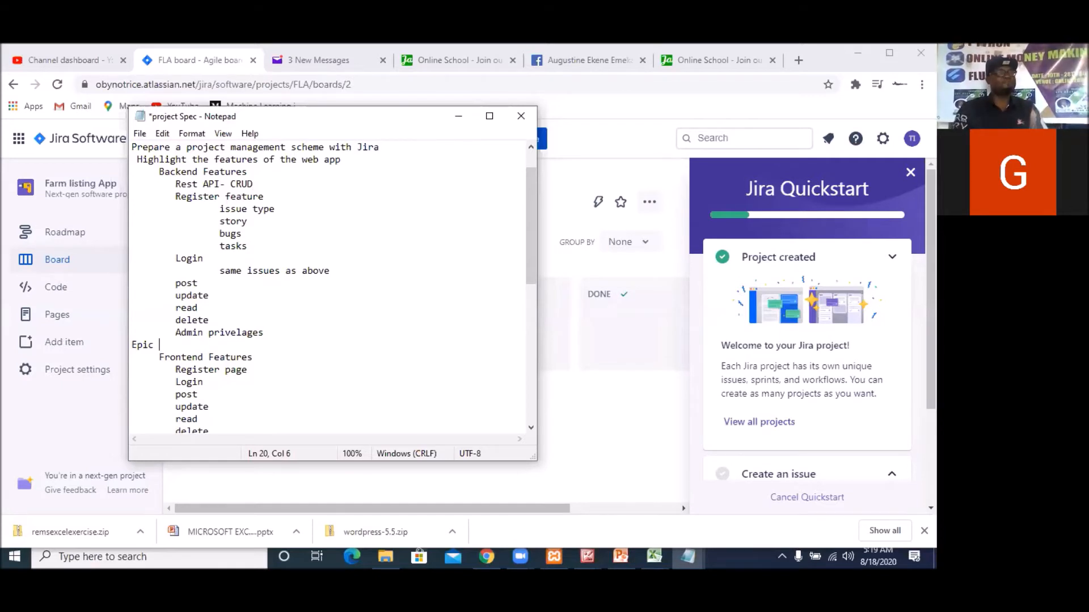
Return to Jira, open the Farm listing App roadmap and go through its introductory tour to the end
left_click(458, 116)
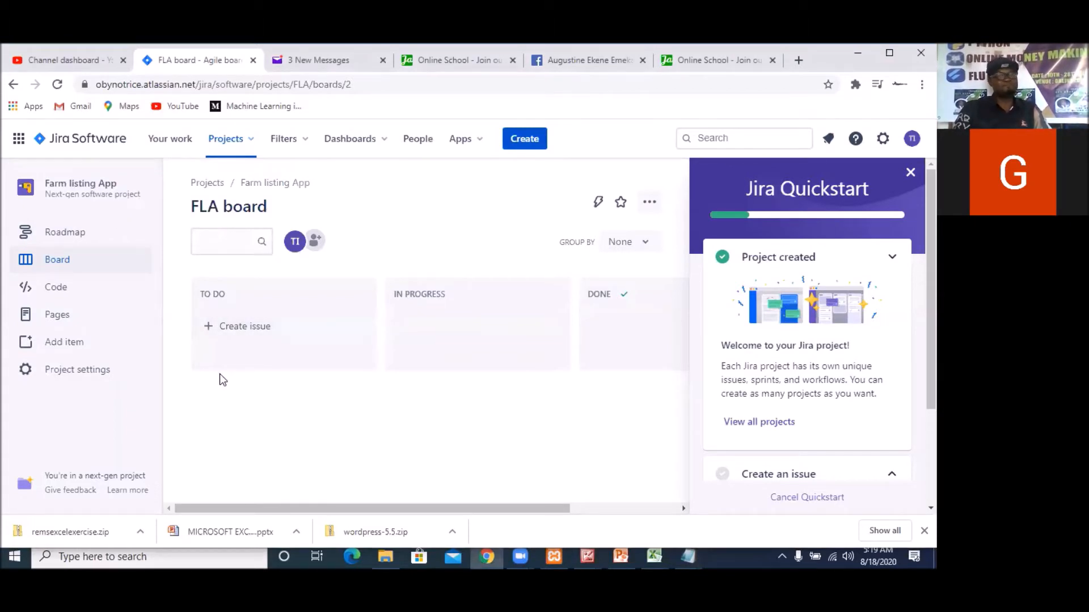
left_click(57, 238)
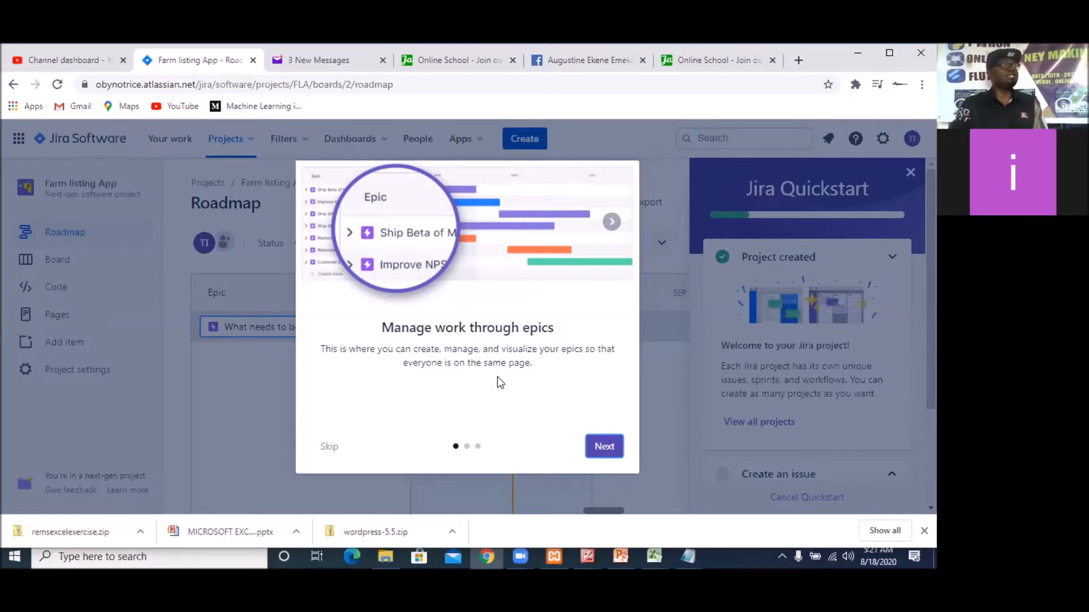
left_click(607, 454)
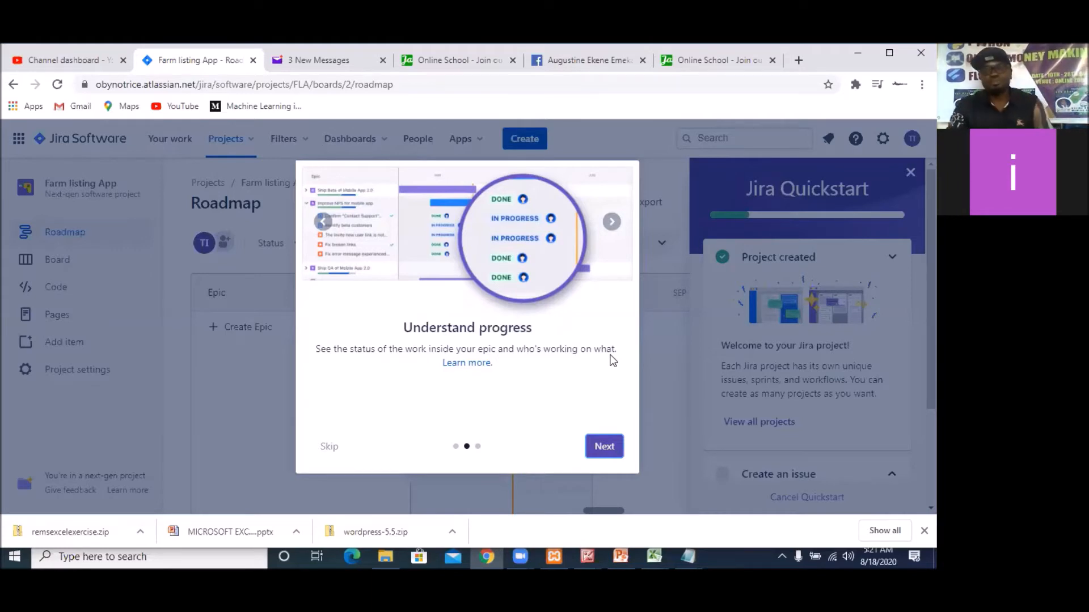
left_click(601, 448)
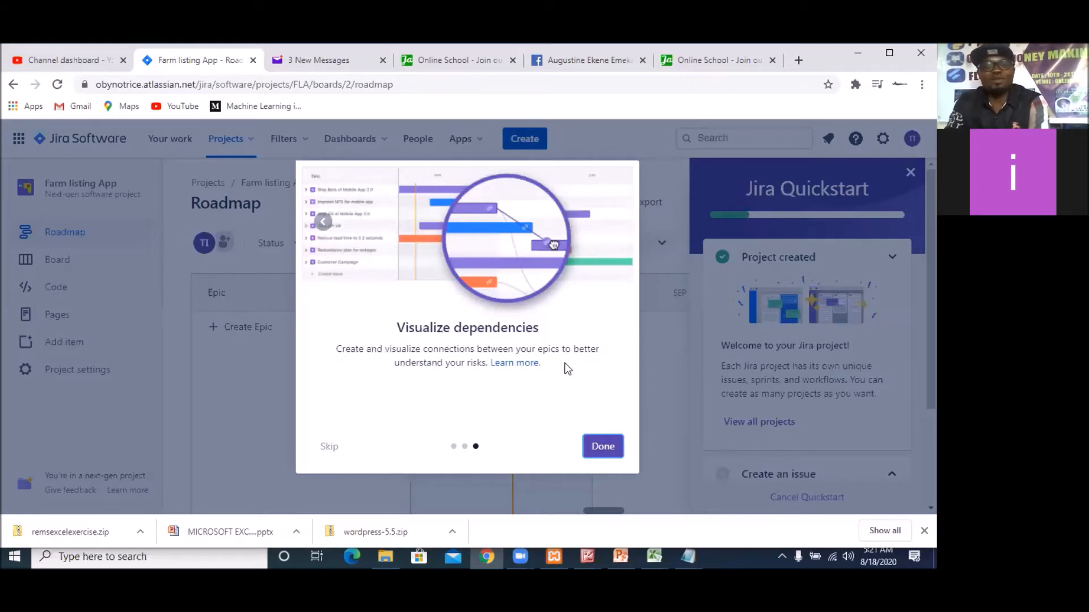
left_click(602, 447)
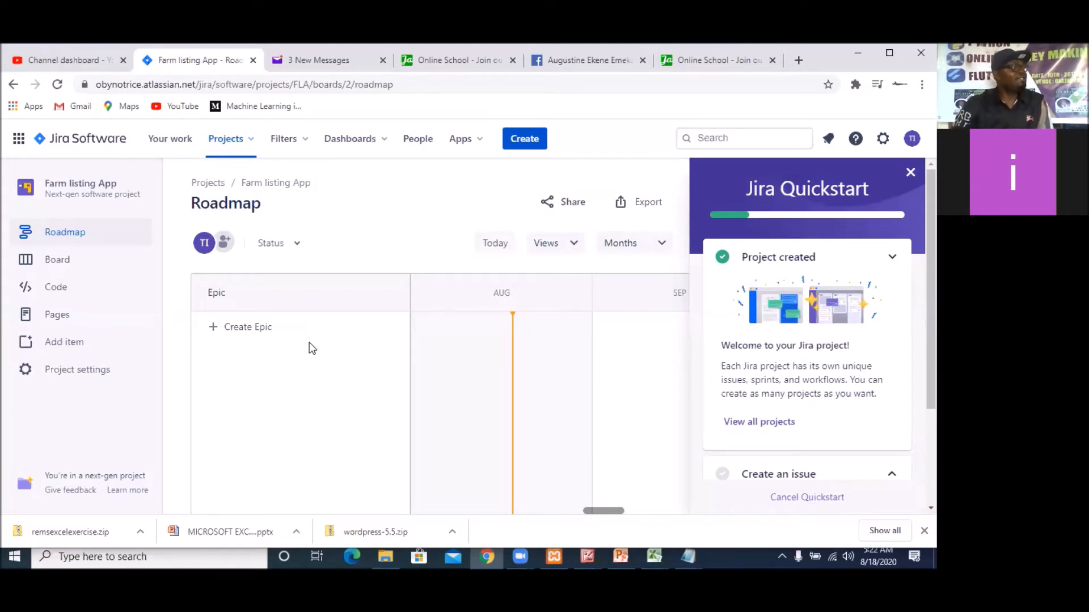
Create an epic named "Fully Develop the backend" on the roadmap
left_click(247, 339)
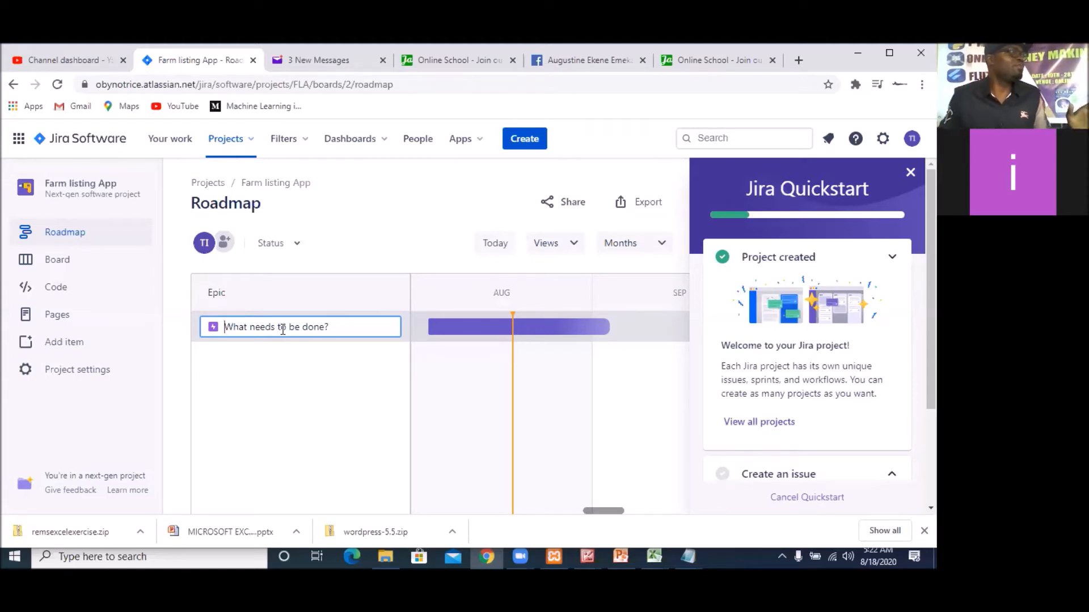
type("Fully")
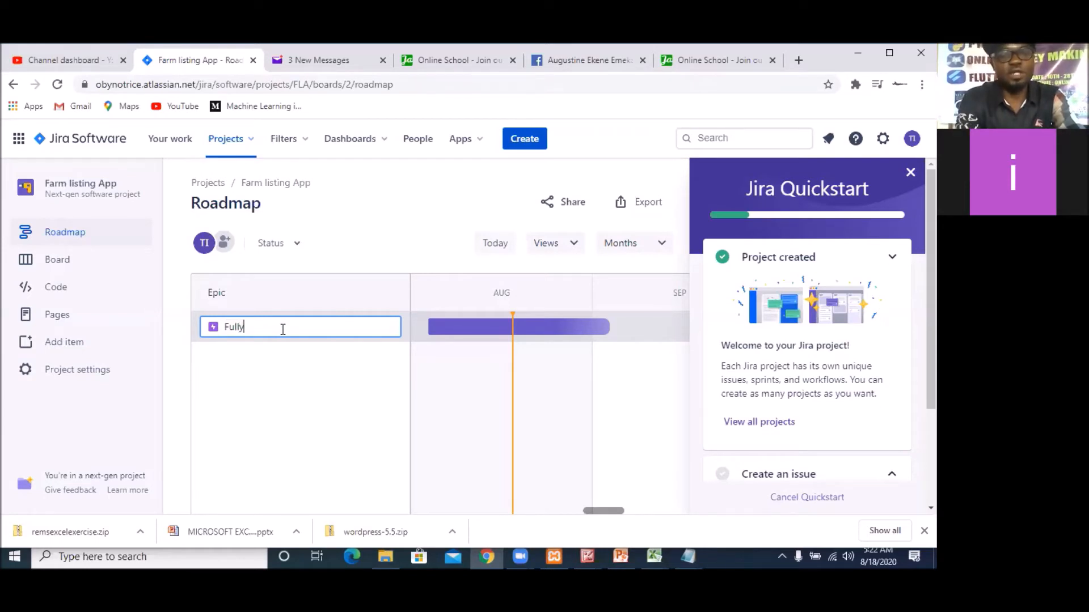
type(" Dev")
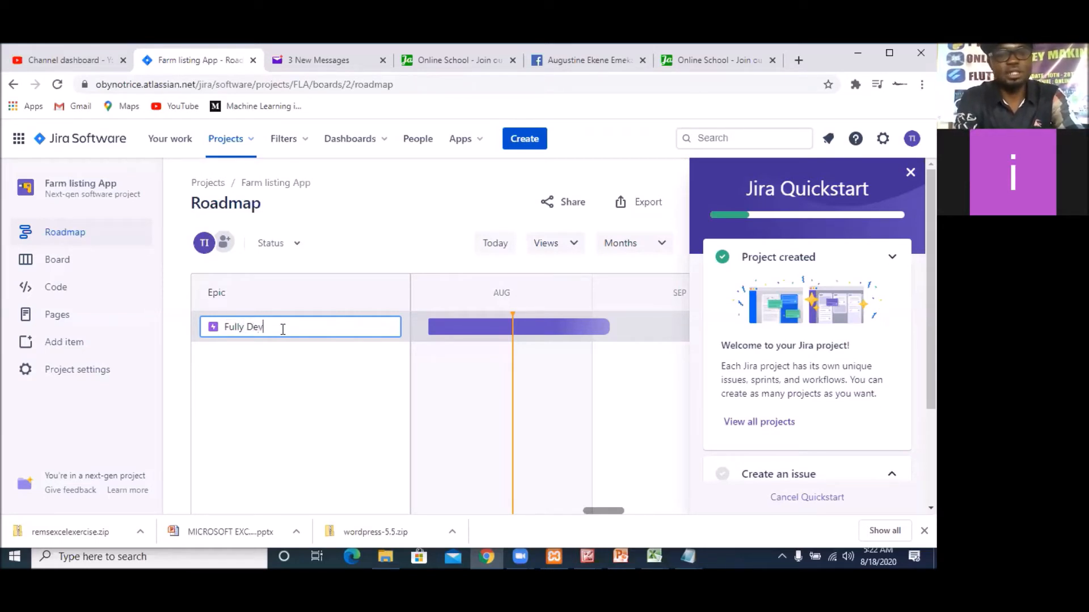
type("e")
type("lope")
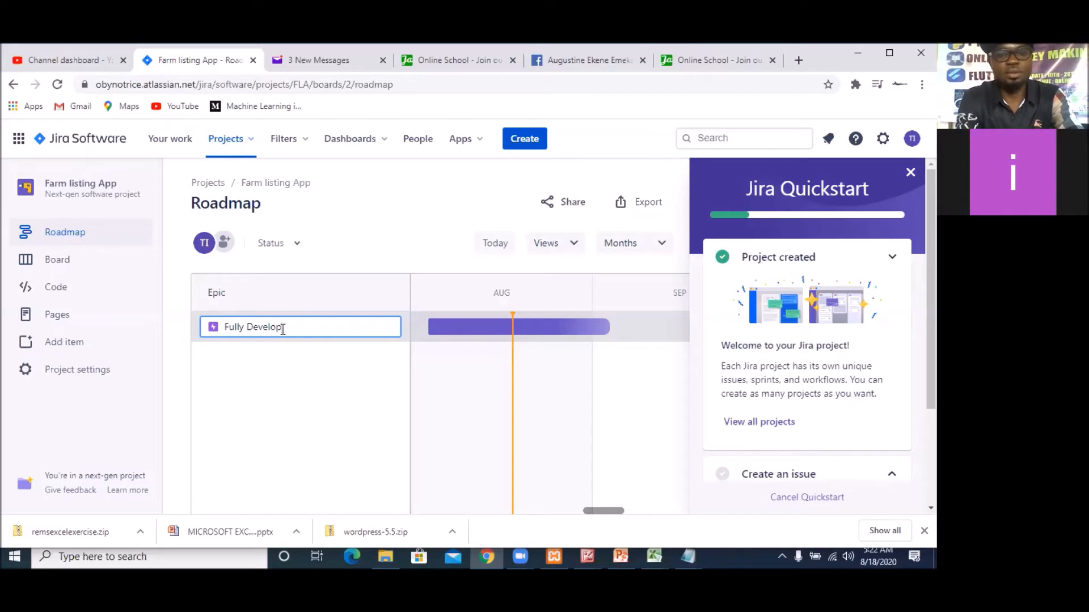
type(" the ")
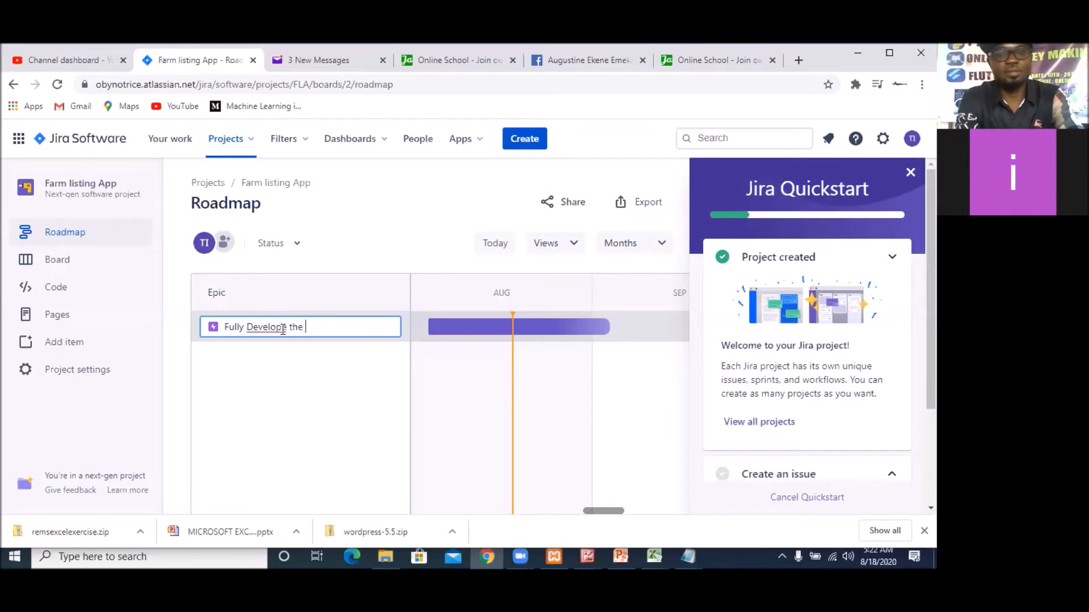
type("backe")
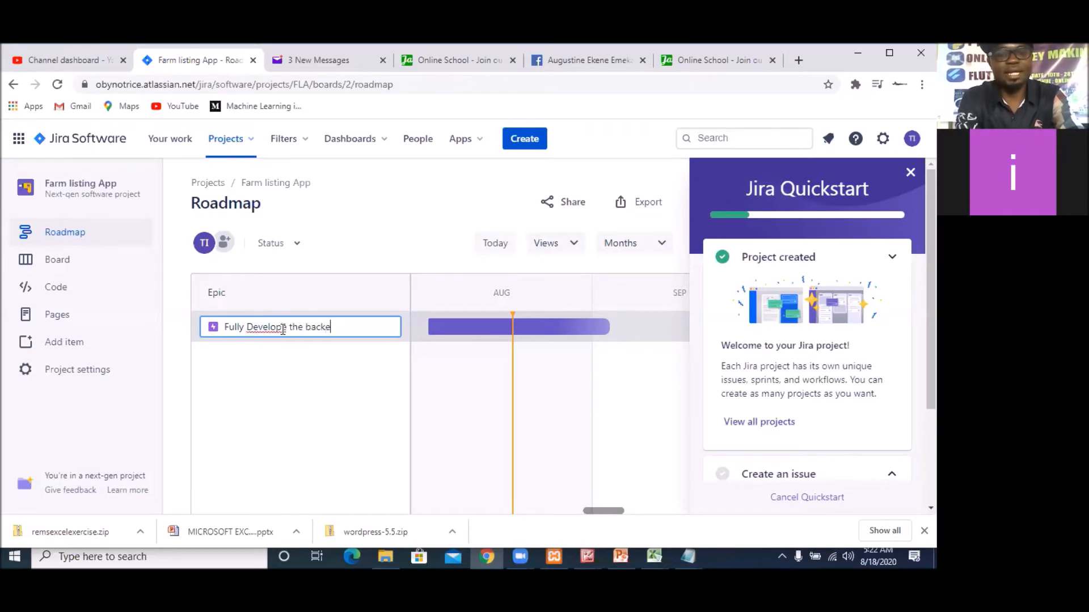
type("nd")
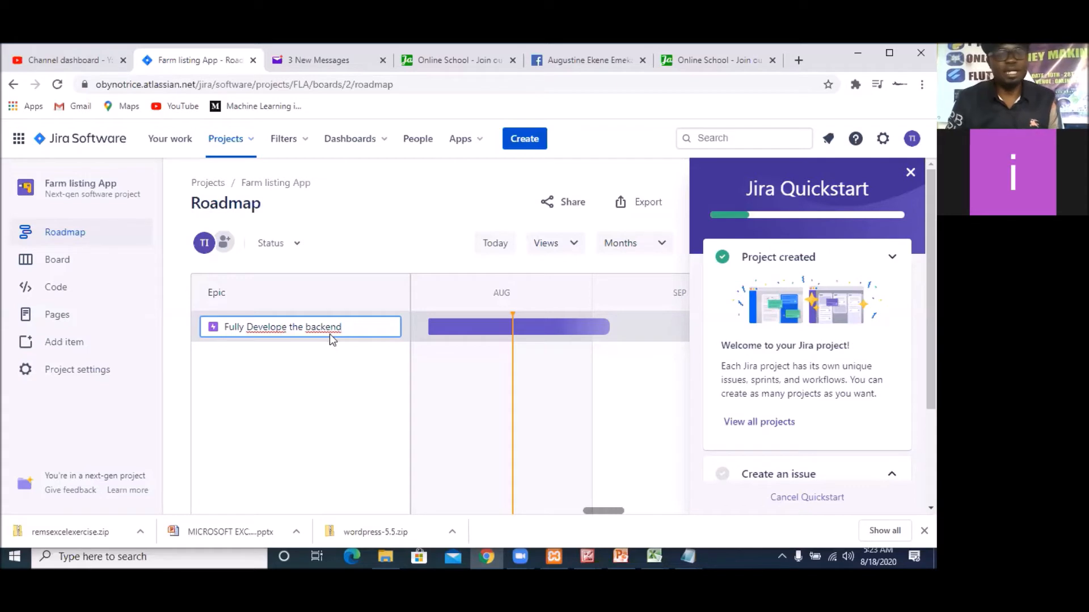
left_click(287, 328)
key("BackSpace")
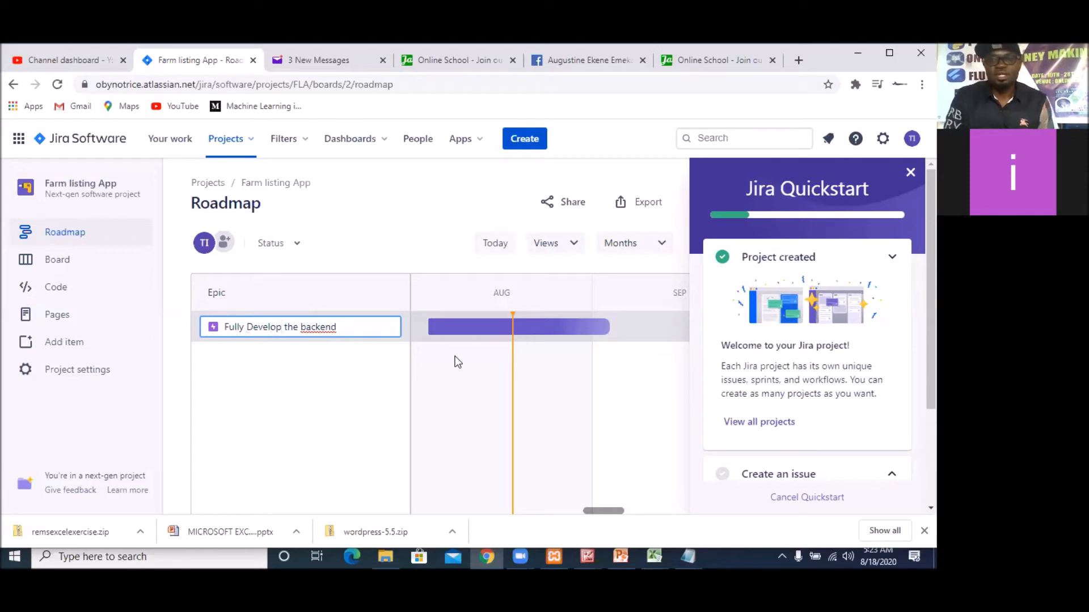
left_click(365, 326)
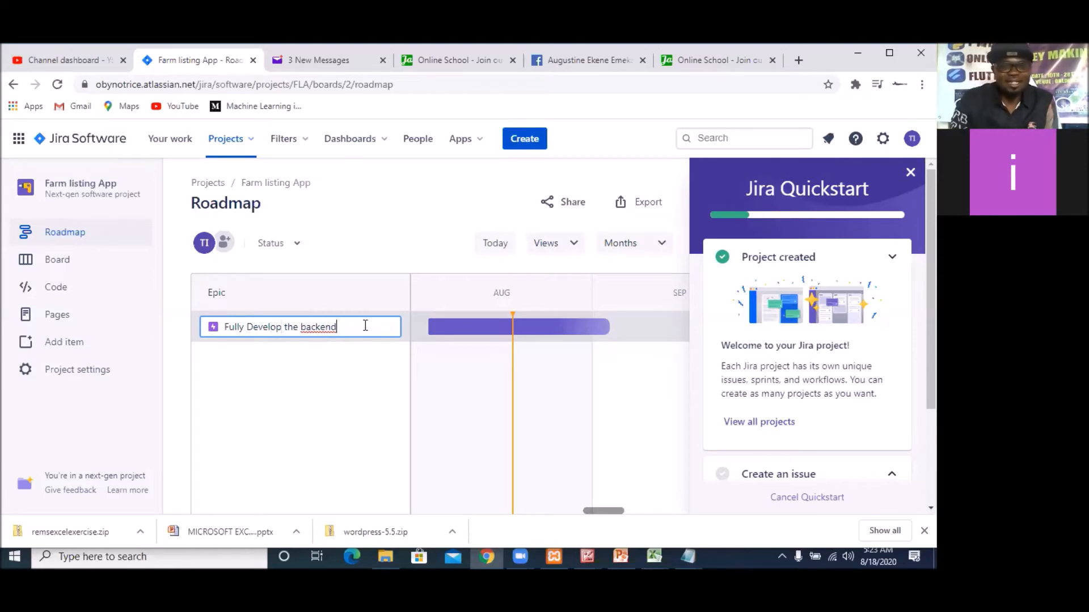
key("Return")
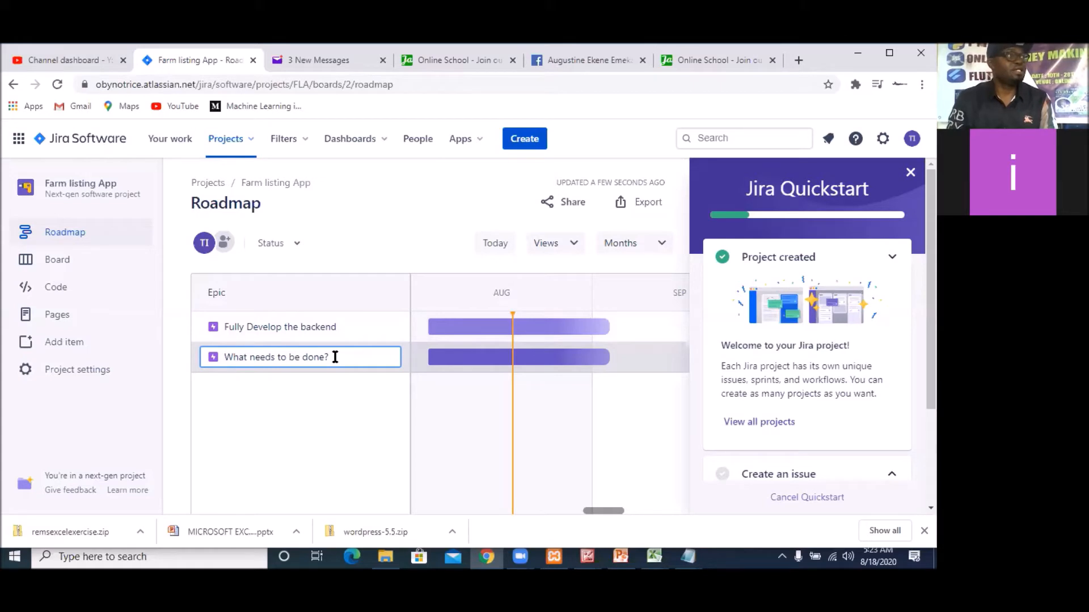
Create a second epic named "Fully develop the frontend" below the backend epic
type("F")
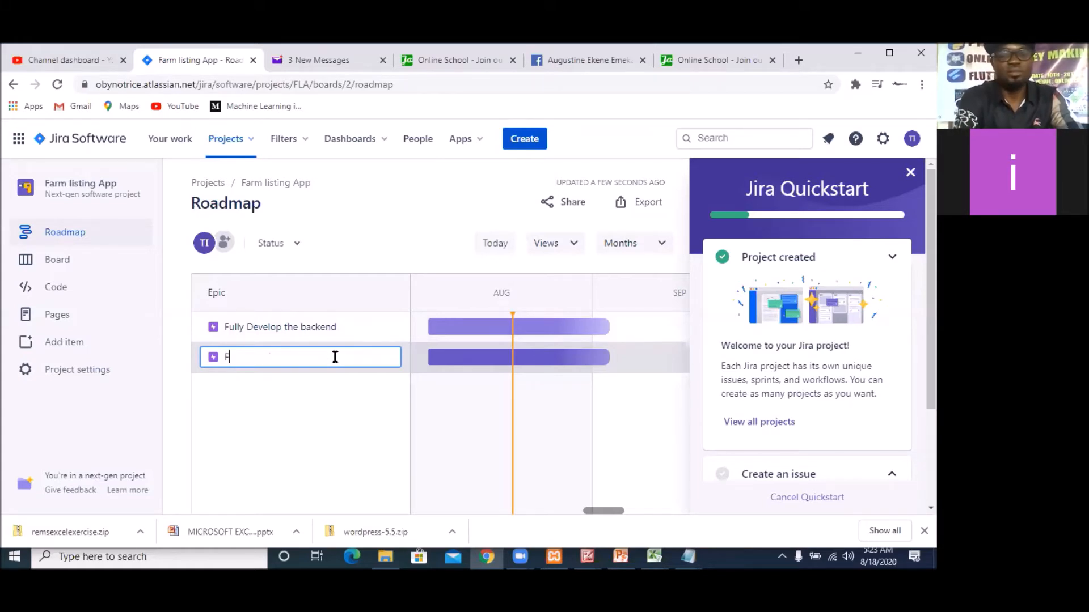
type("ully")
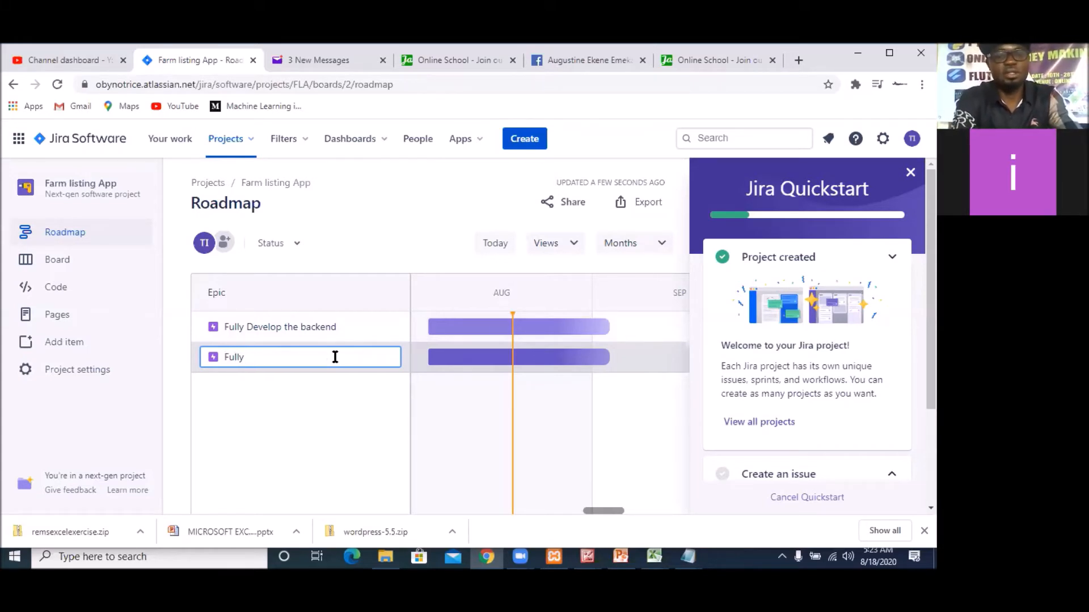
type(" develop")
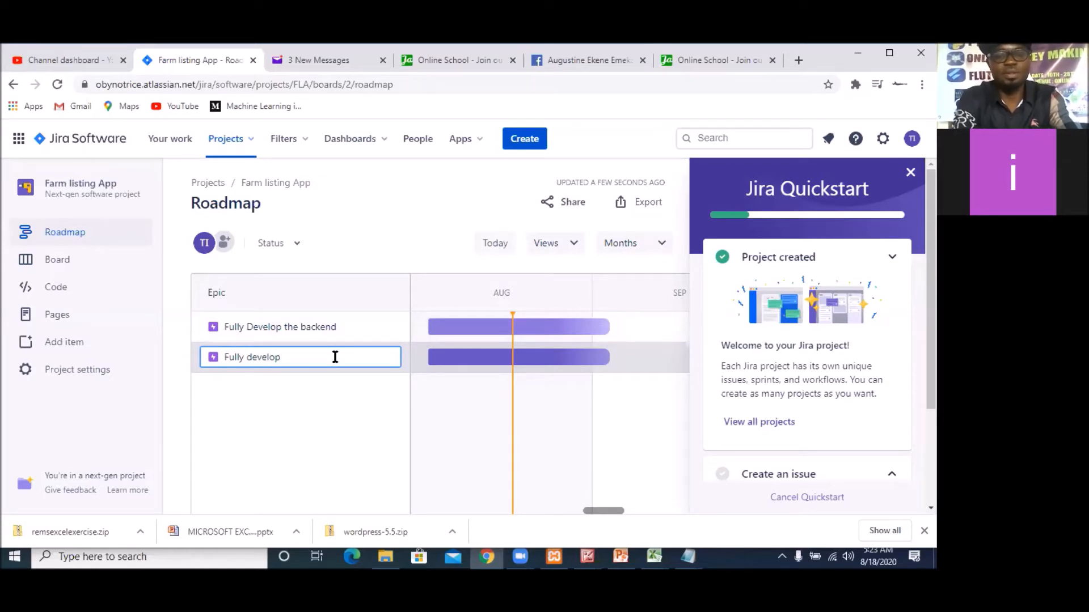
type(" the fron")
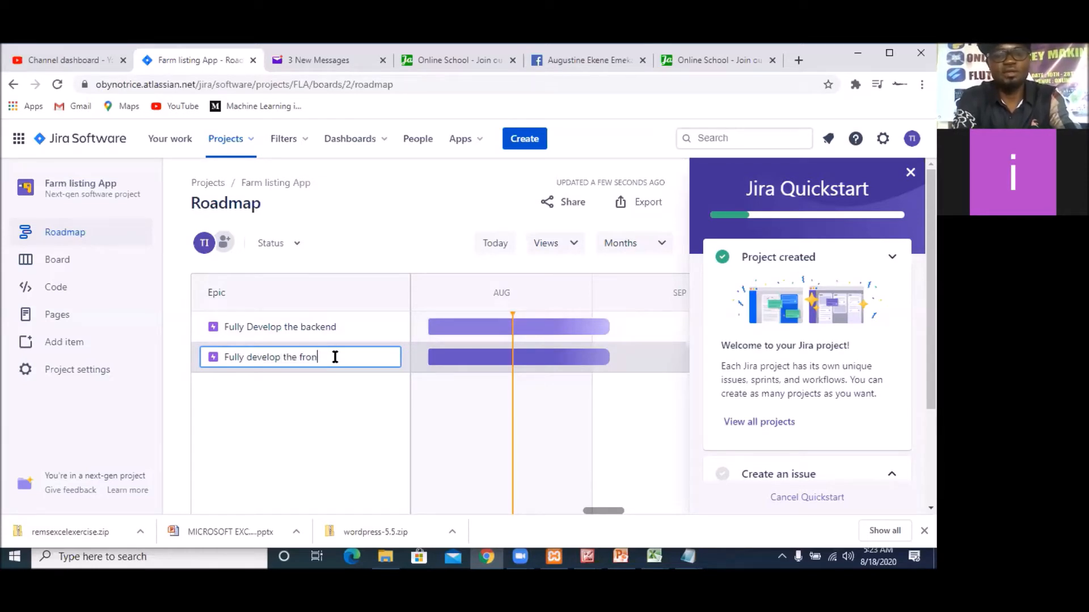
type("tend")
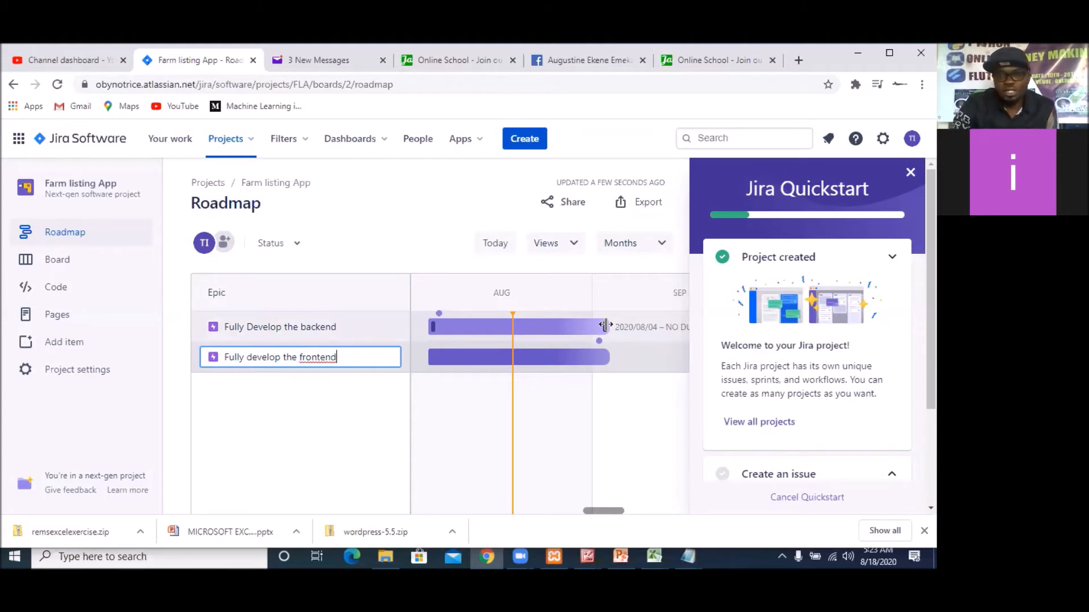
key("Return")
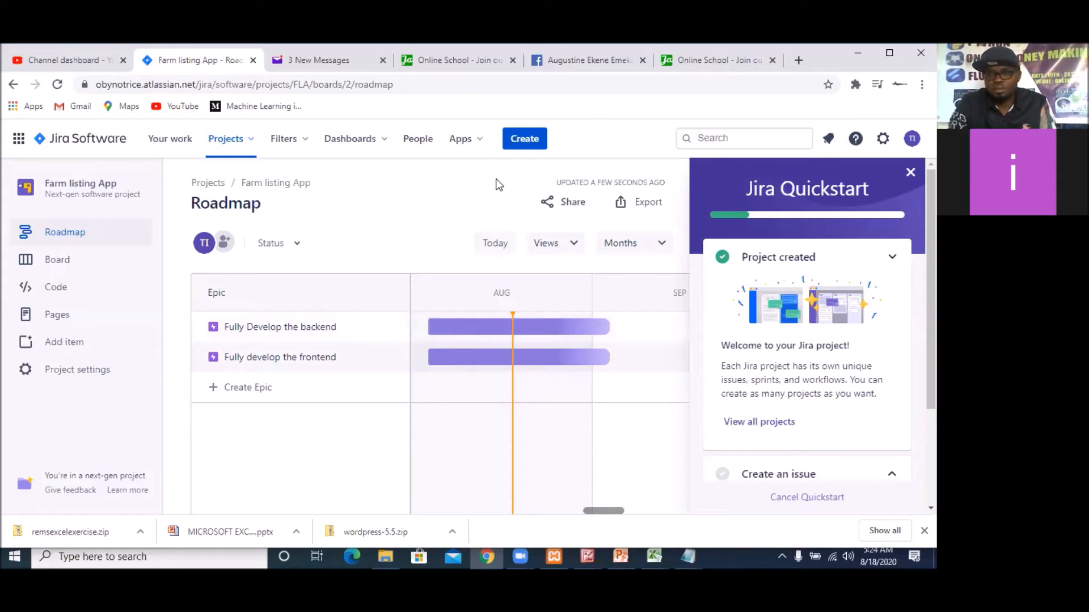
Close the Jira Quickstart guide and take a brief look at the roadmap's sharing options
scroll(876, 423, "down", 3)
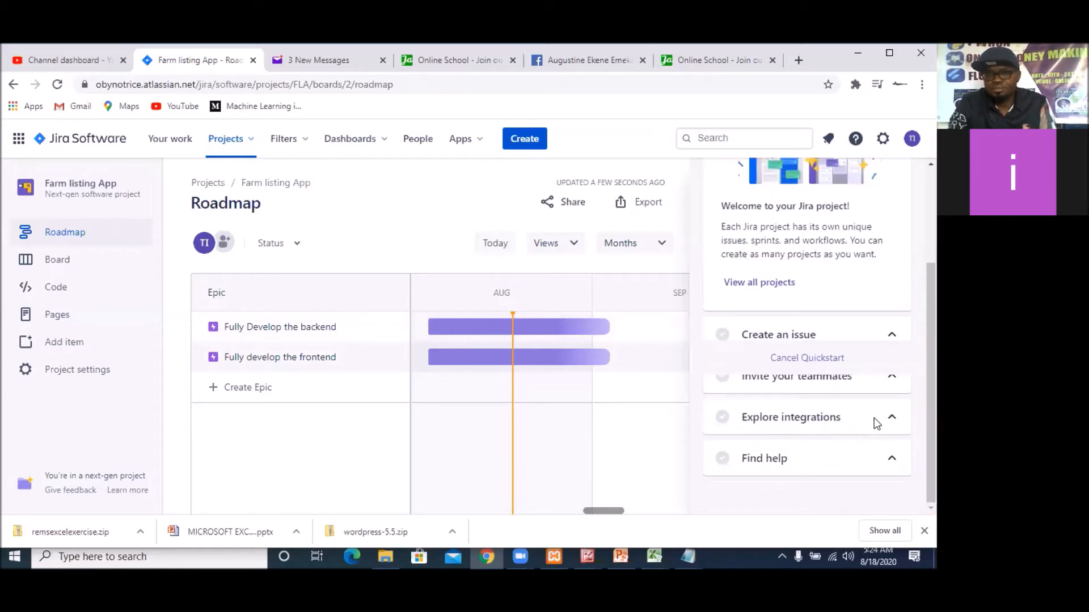
scroll(874, 420, "up", 3)
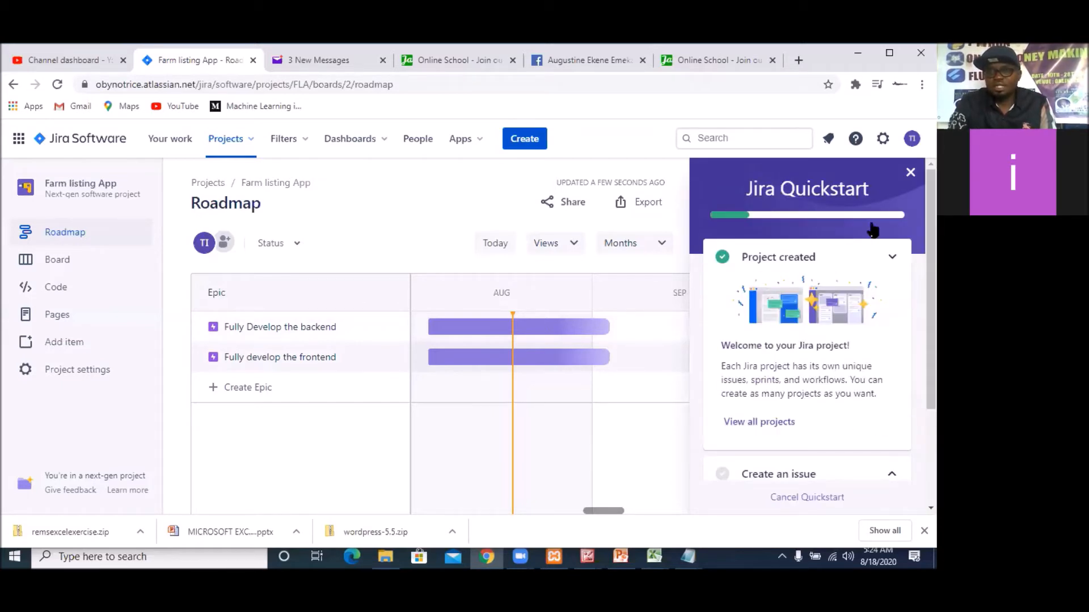
left_click(909, 177)
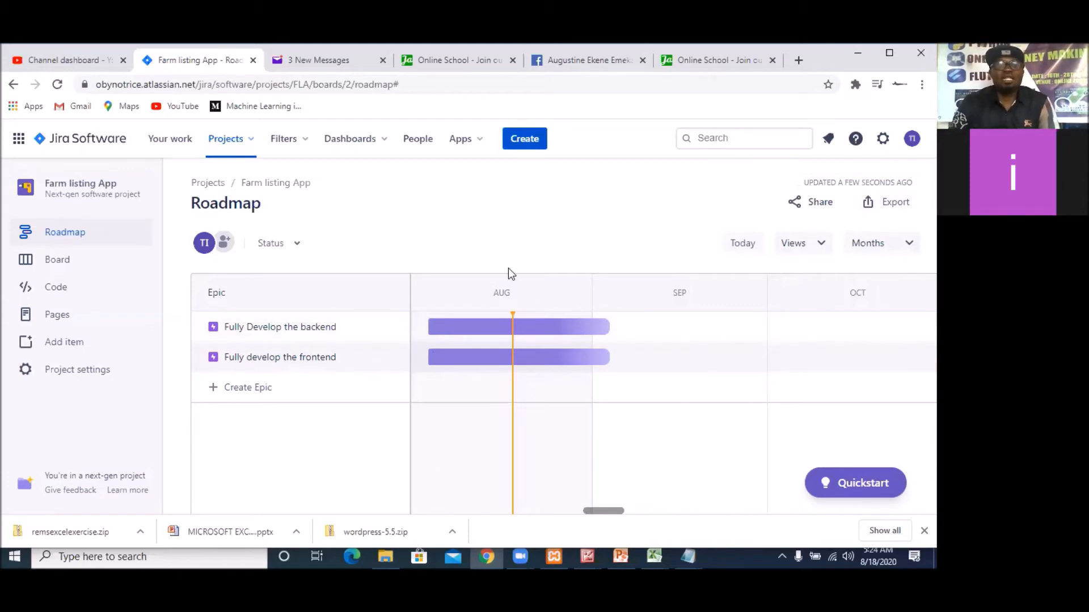
left_click(819, 205)
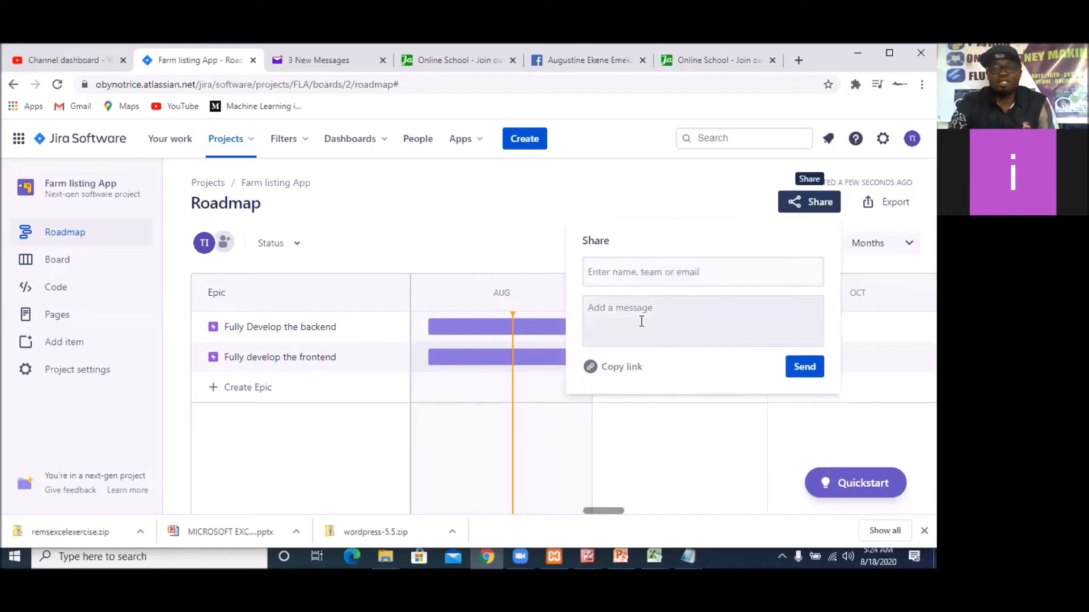
left_click(731, 201)
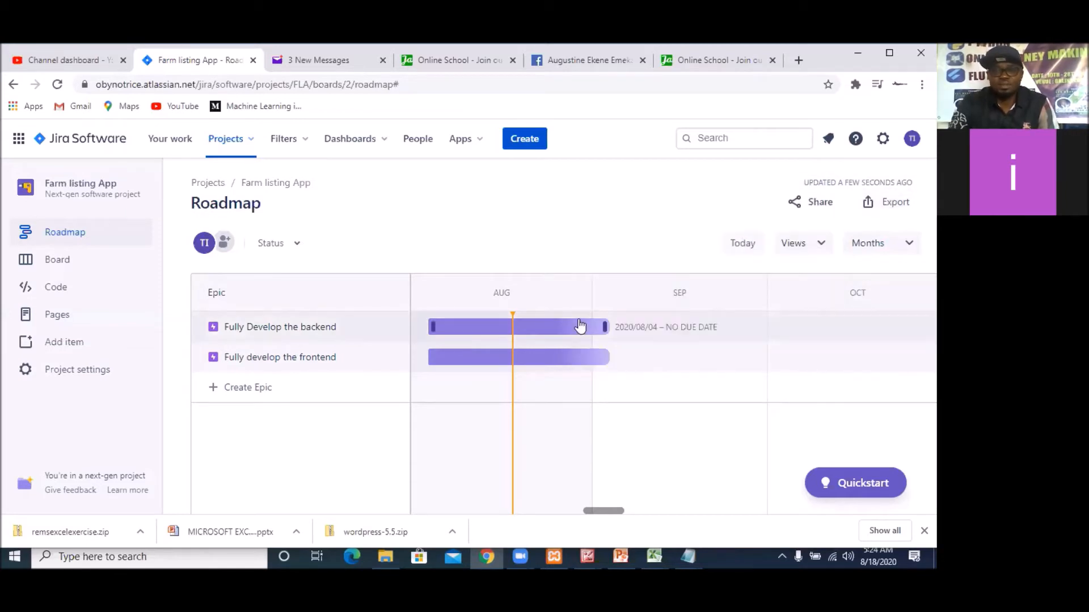
Open the "Fully Develop the backend" epic's details and review its description, assignee, labels, dates and reporter fields
left_click(539, 331)
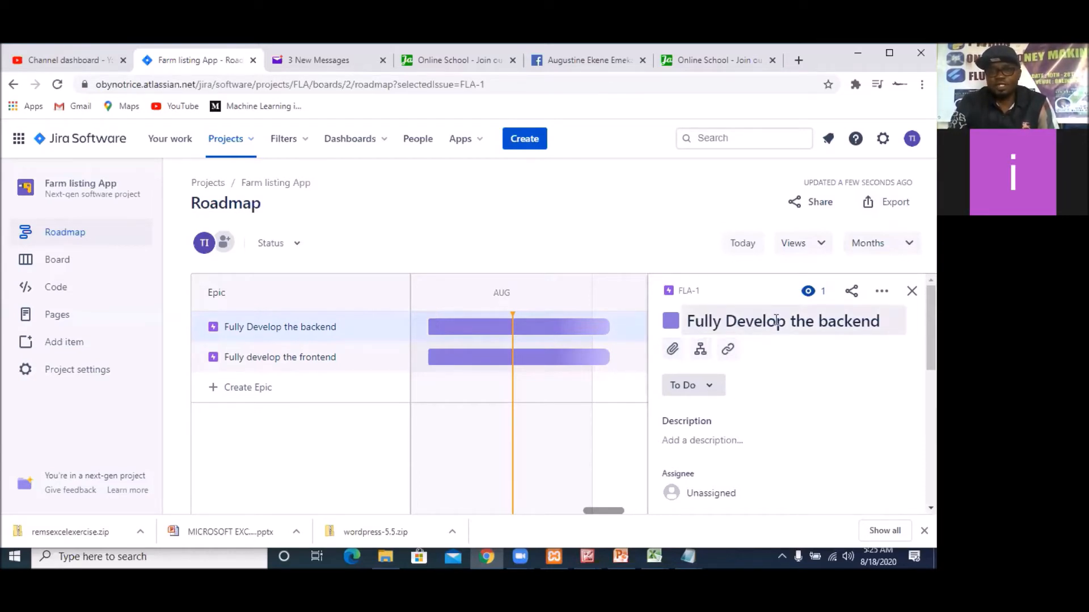
scroll(880, 373, "down", 2)
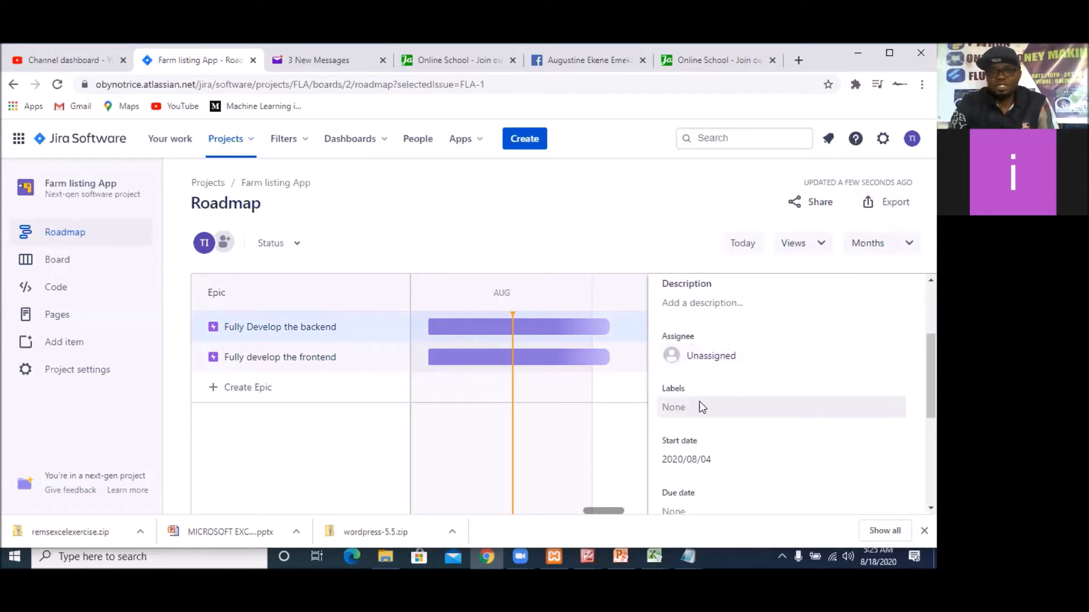
scroll(721, 461, "down", 1)
scroll(722, 463, "down", 1)
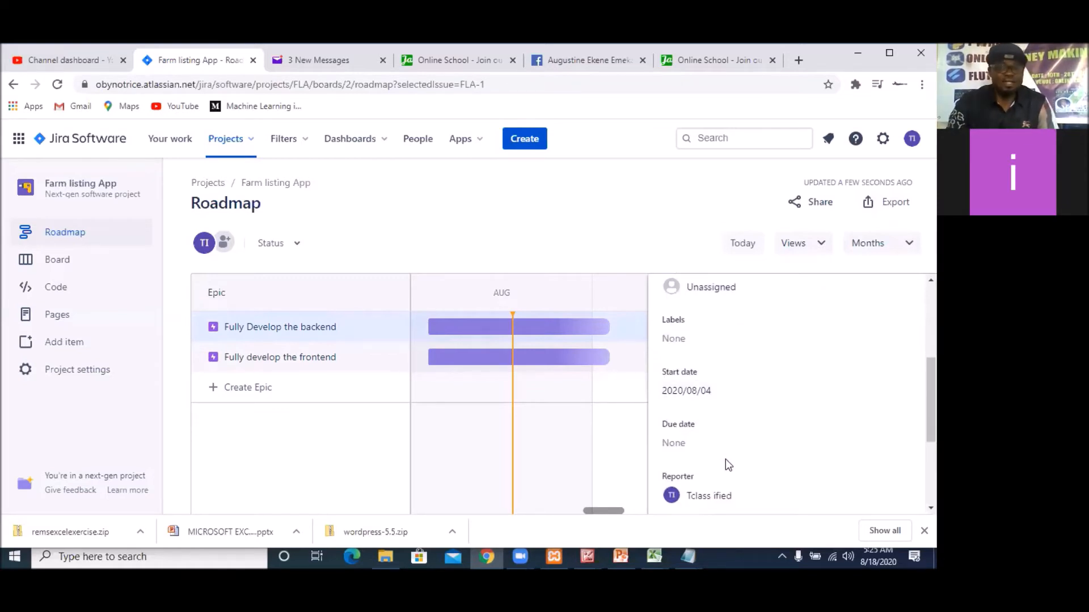
scroll(728, 464, "up", 1)
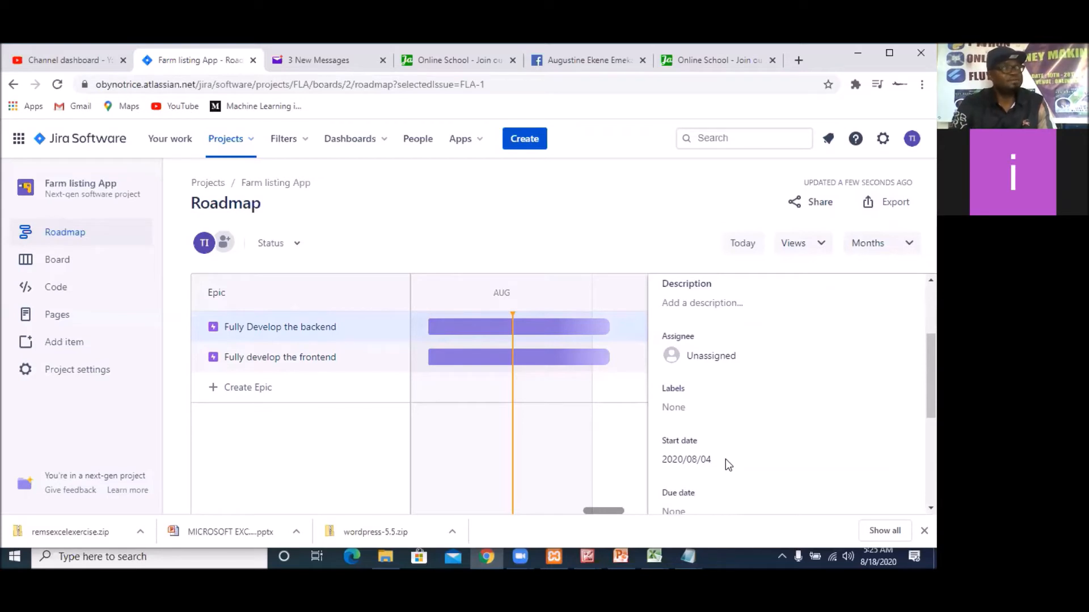
Set the "Fully Develop the backend" epic's start date to 2020/08/18 and its due date to 2020/08/31
scroll(719, 442, "down", 1)
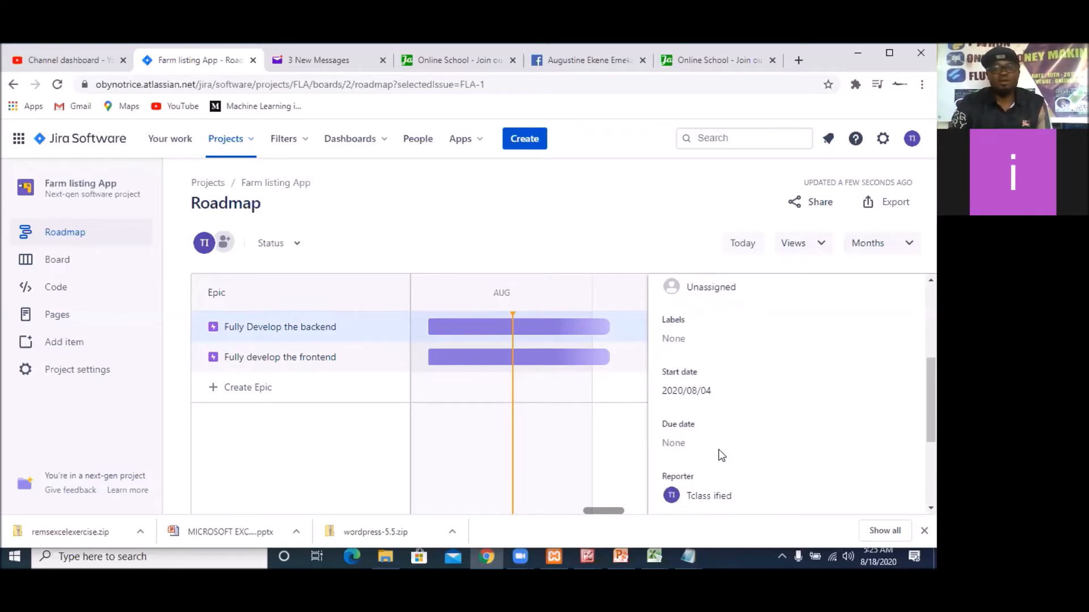
left_click(716, 390)
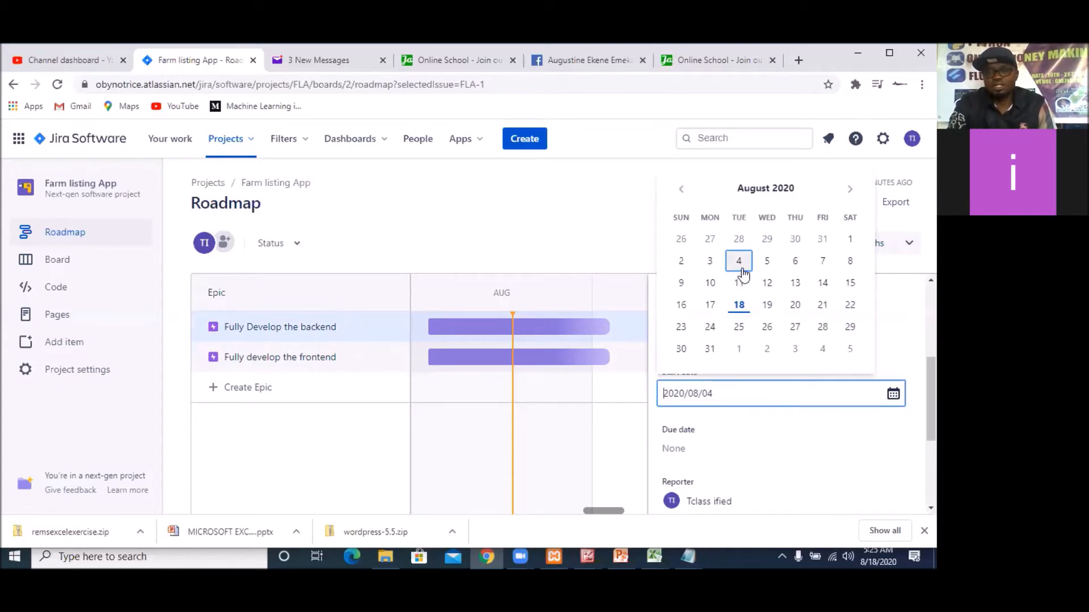
left_click(740, 307)
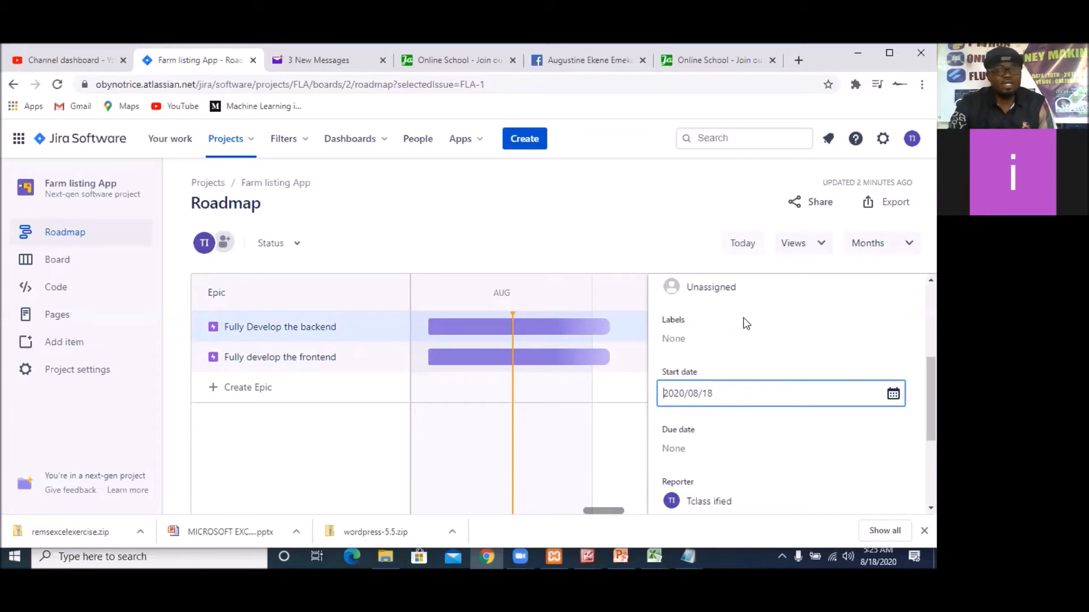
left_click(736, 449)
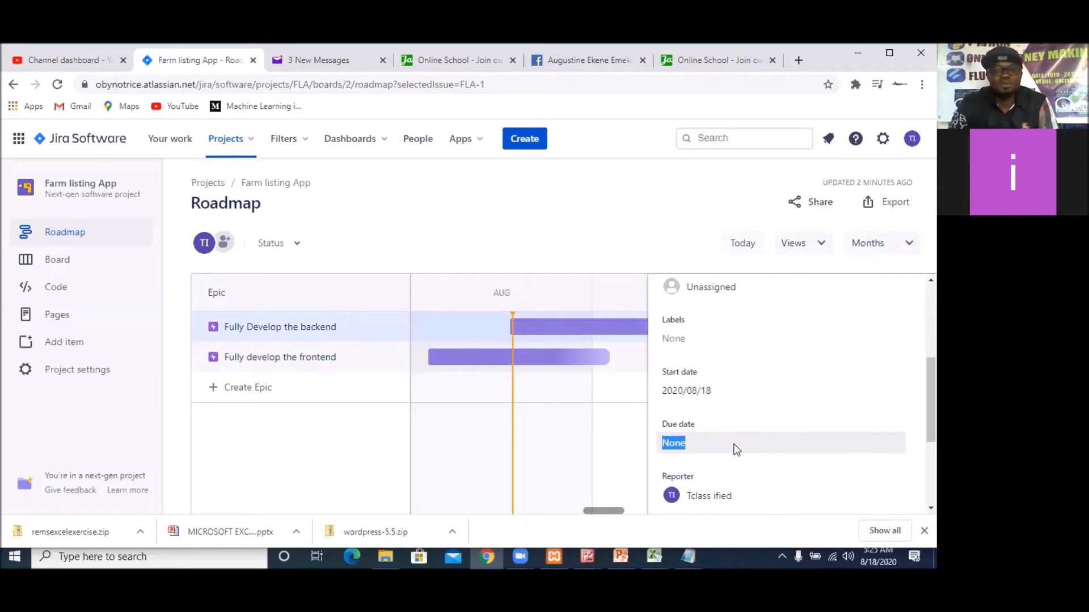
left_click(736, 448)
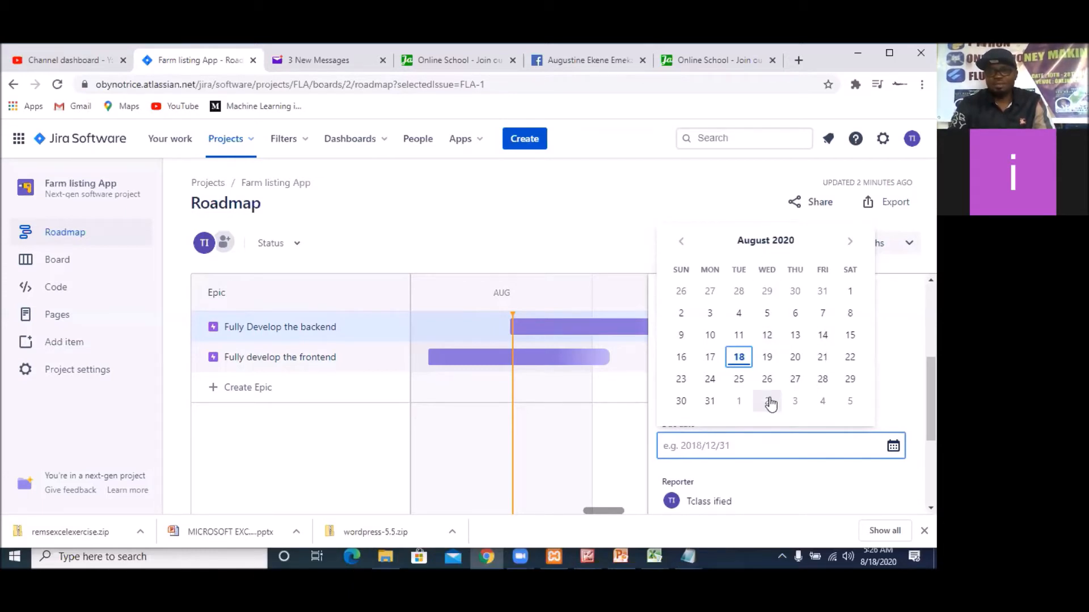
left_click(710, 401)
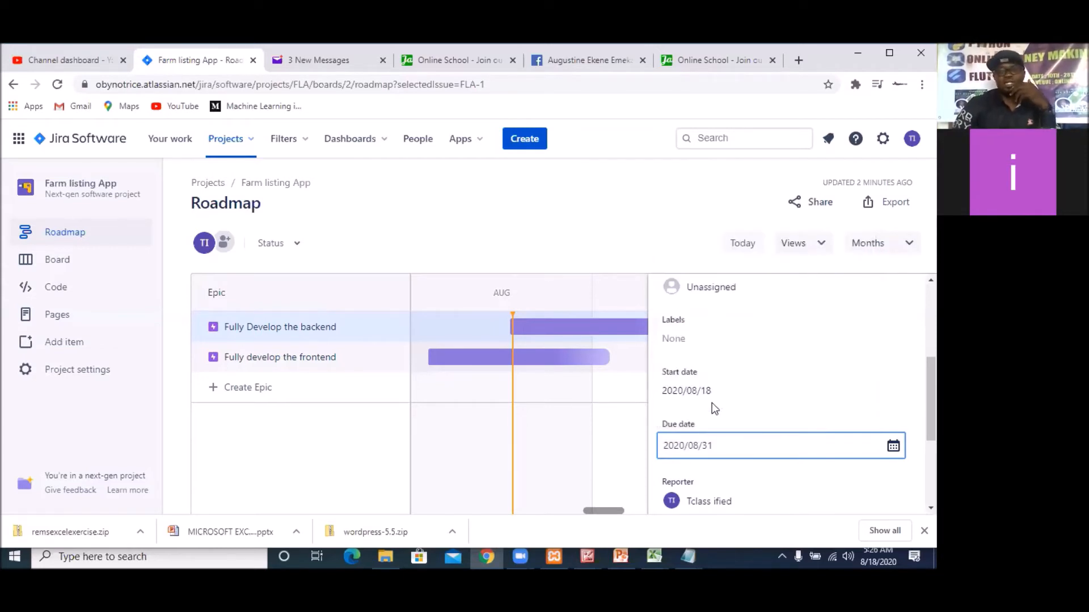
scroll(778, 473, "down", 3)
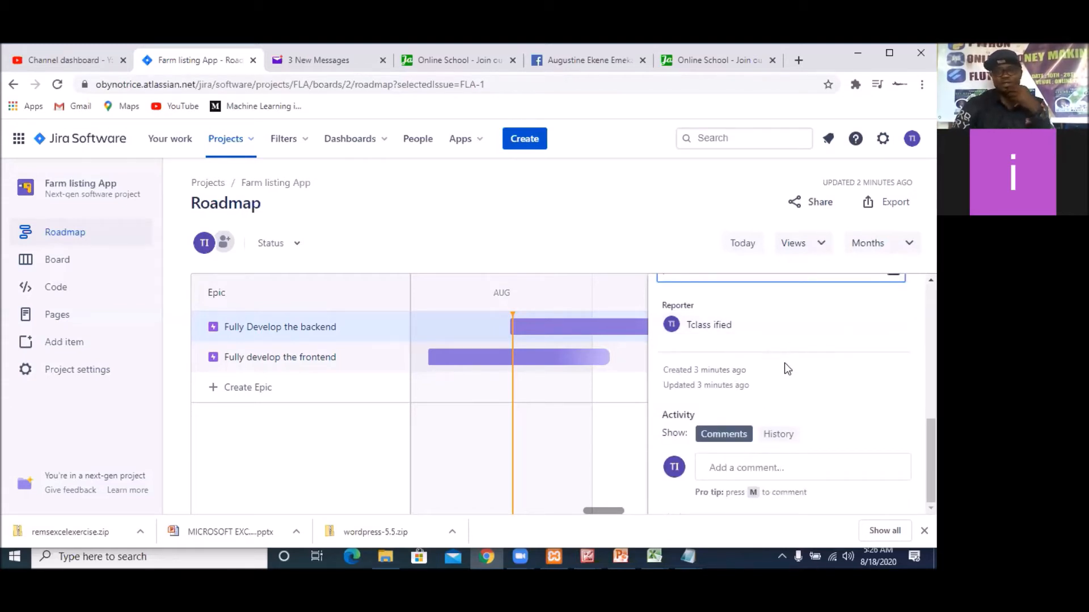
scroll(788, 377, "up", 5)
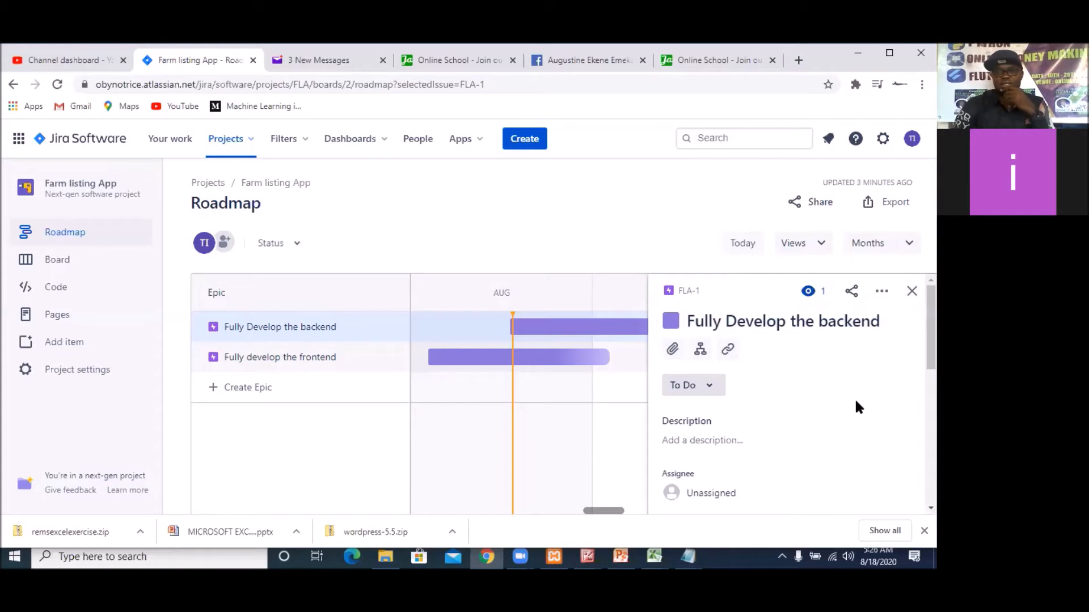
scroll(855, 402, "down", 5)
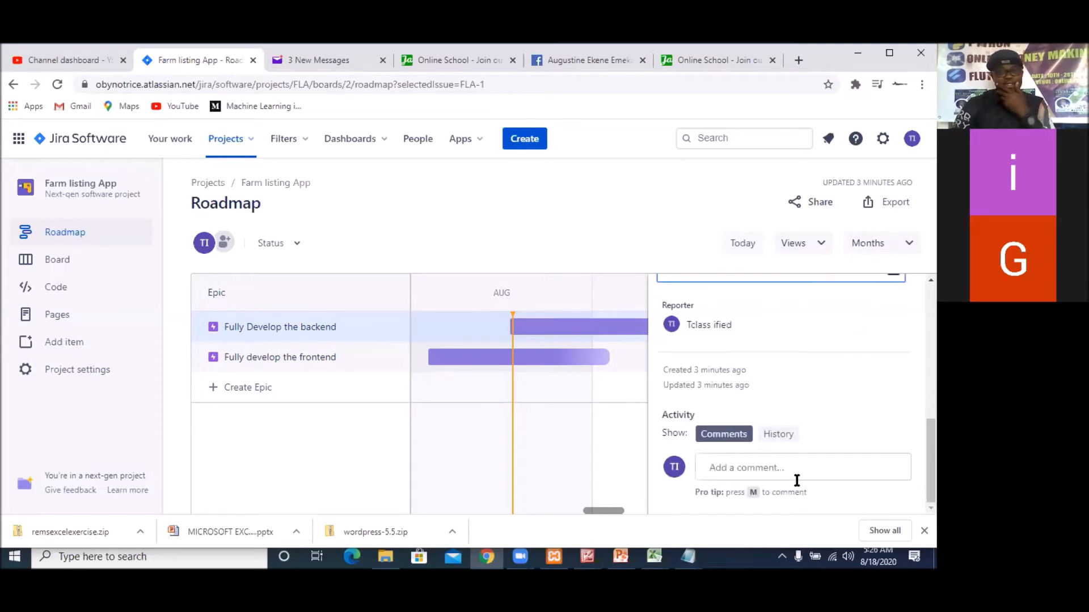
scroll(799, 476, "up", 5)
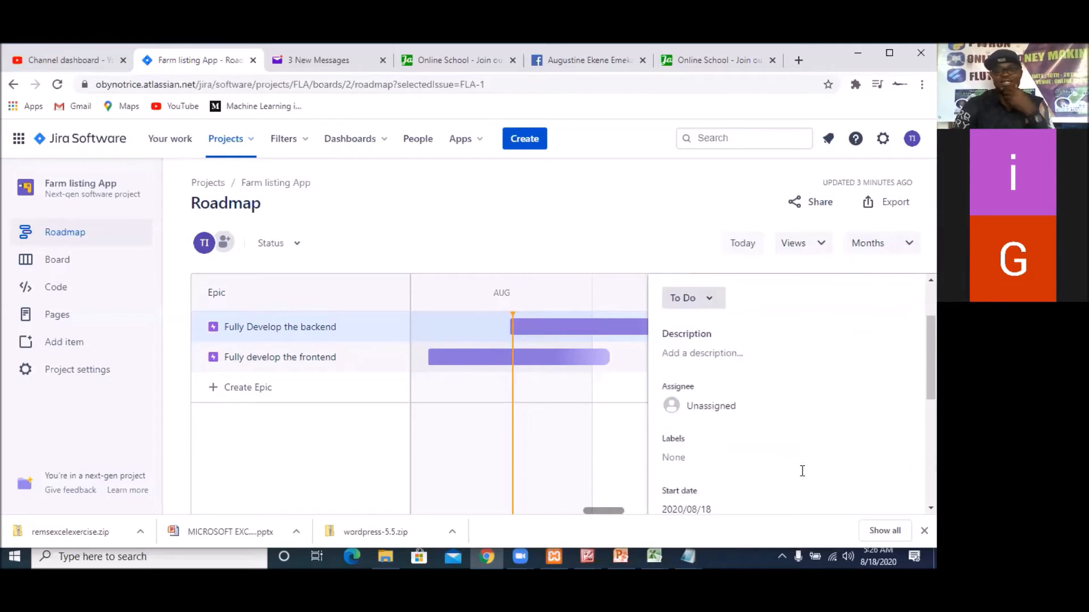
scroll(802, 471, "up", 1)
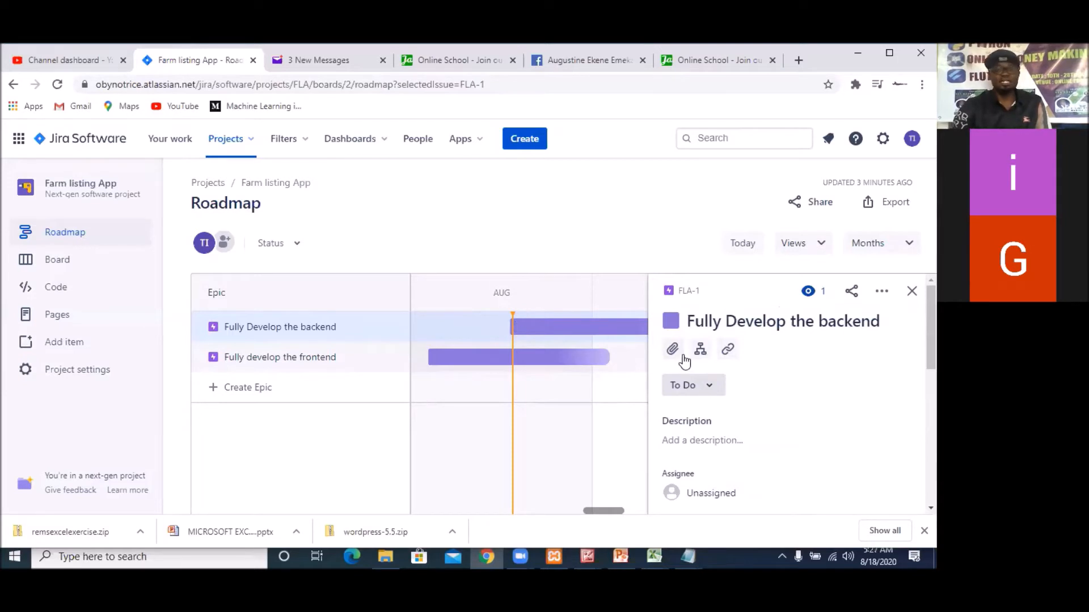
Open the "Fully develop the frontend" epic's details and set its start date to 2020/08/31
left_click(537, 368)
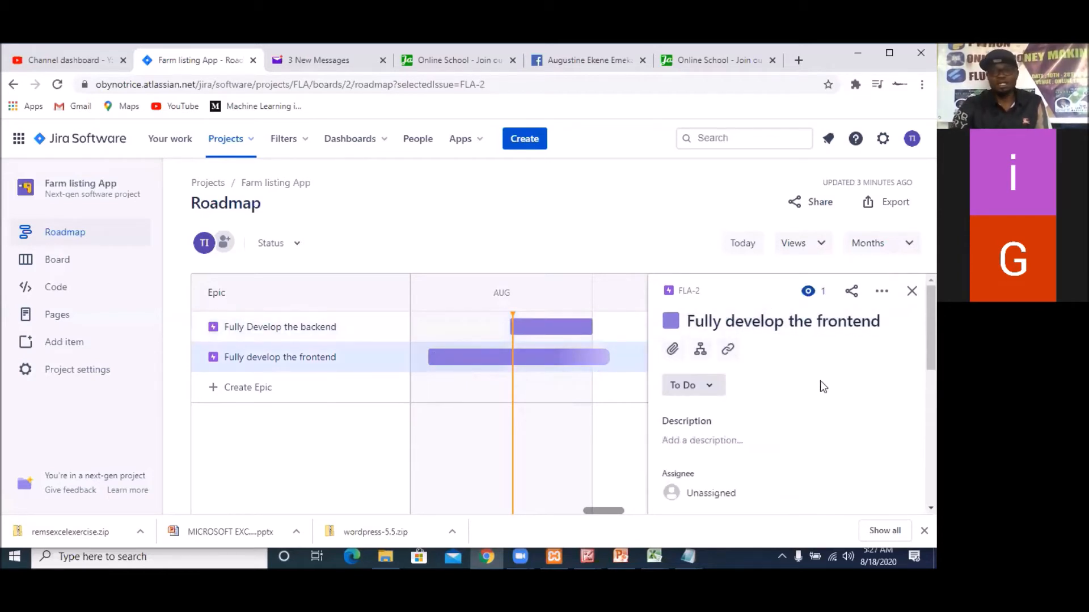
scroll(820, 379, "down", 3)
scroll(816, 396, "down", 2)
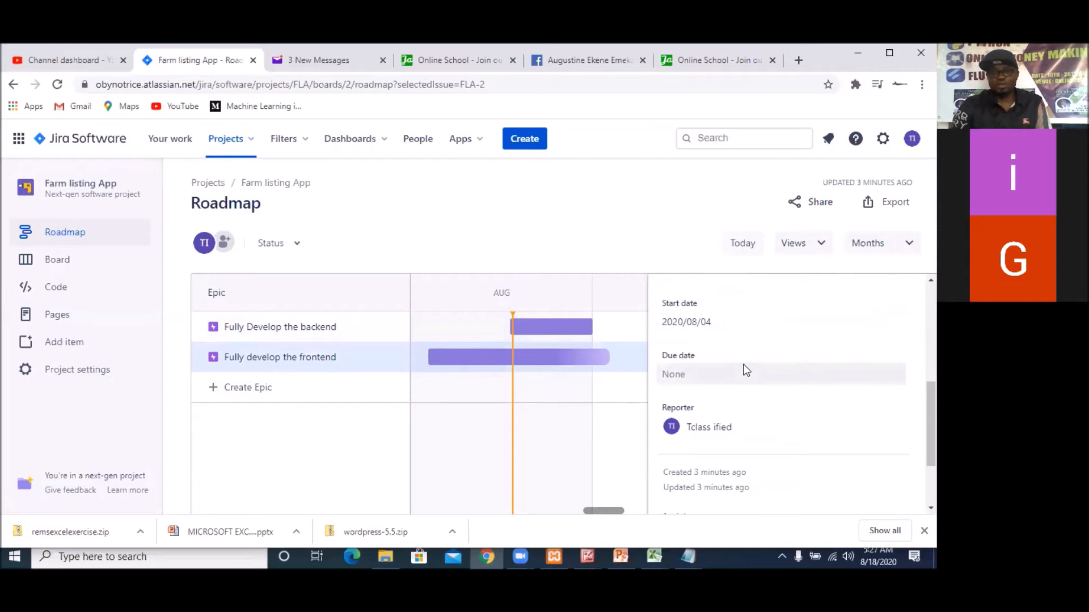
mouse_move(547, 338)
mouse_move(551, 362)
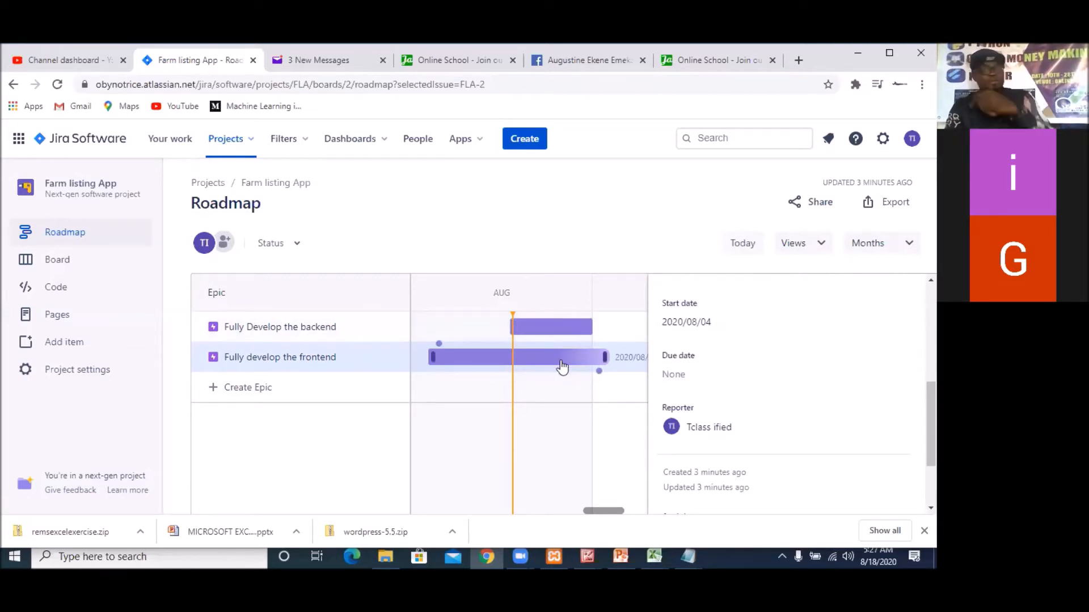
left_click(716, 324)
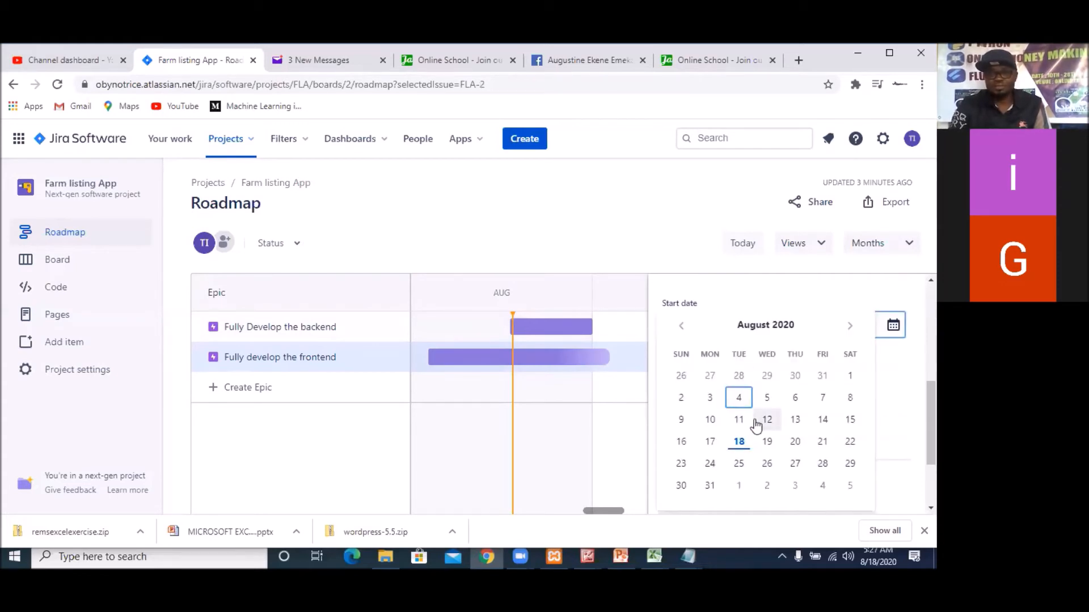
left_click(710, 487)
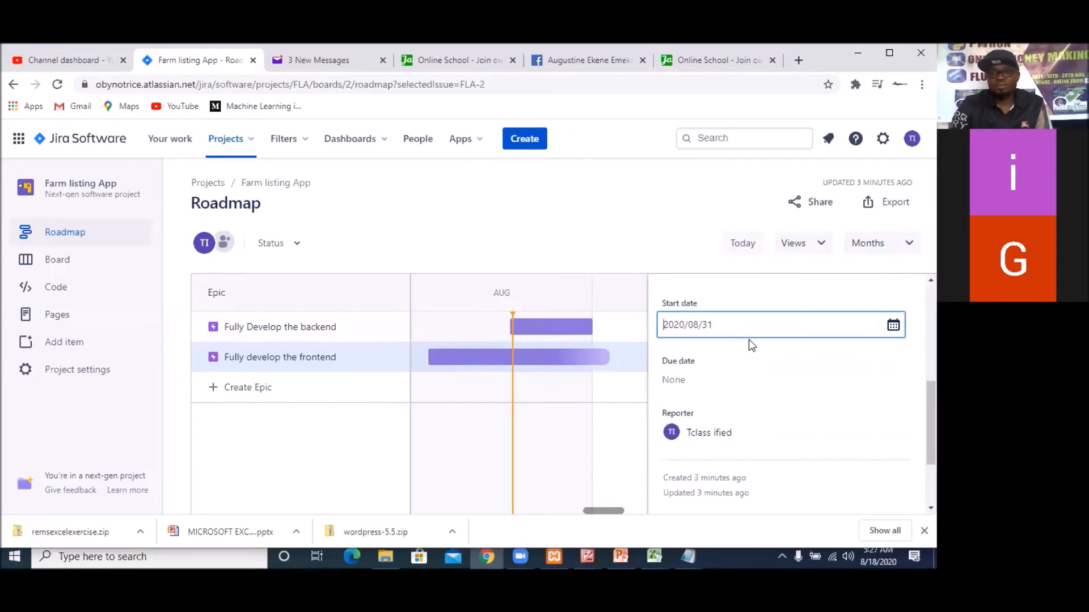
Pick 2020/09/18 as the frontend epic's due date and close the epic's details
left_click(710, 386)
left_click(711, 385)
left_click(710, 384)
left_click(711, 383)
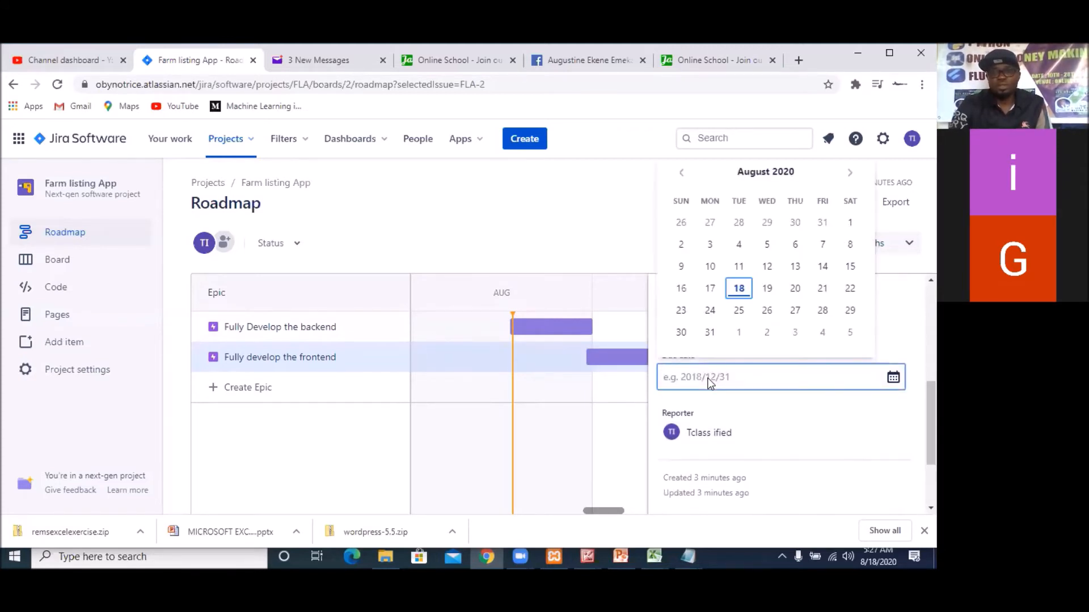
left_click(851, 173)
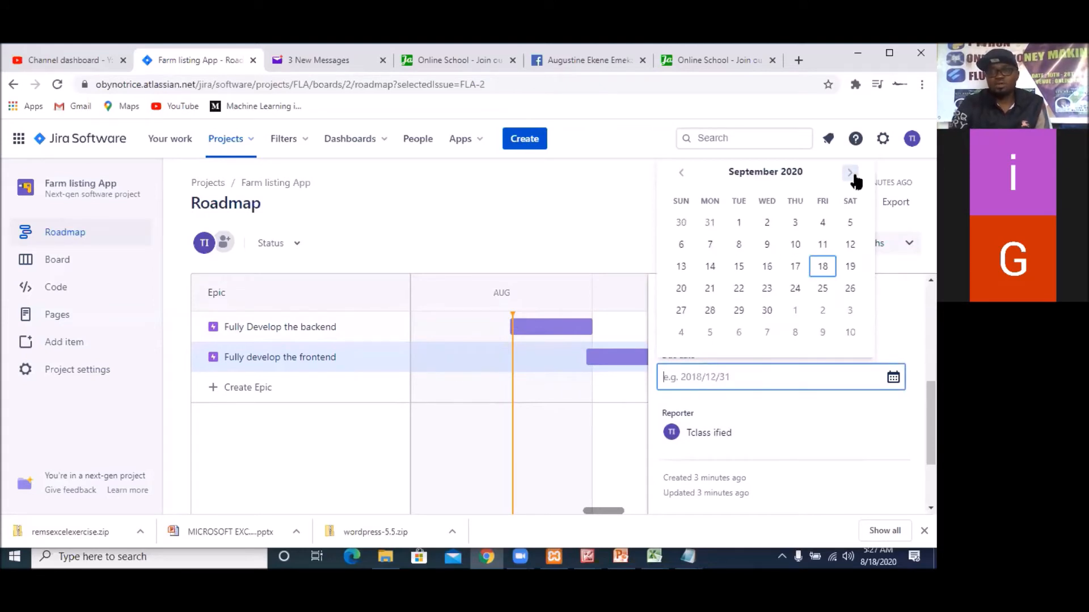
left_click(823, 268)
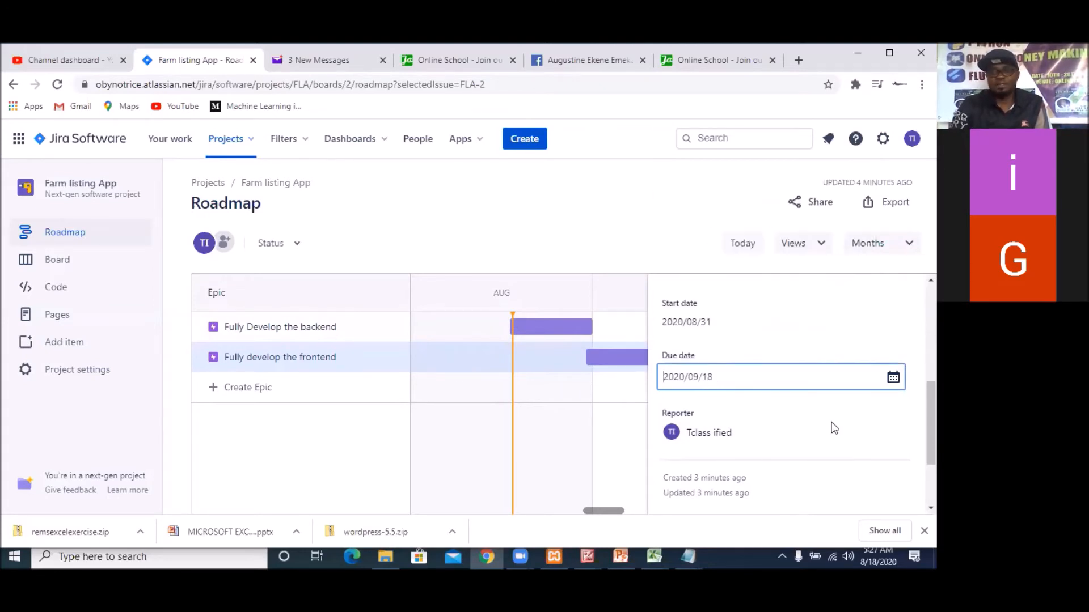
scroll(809, 457, "down", 1)
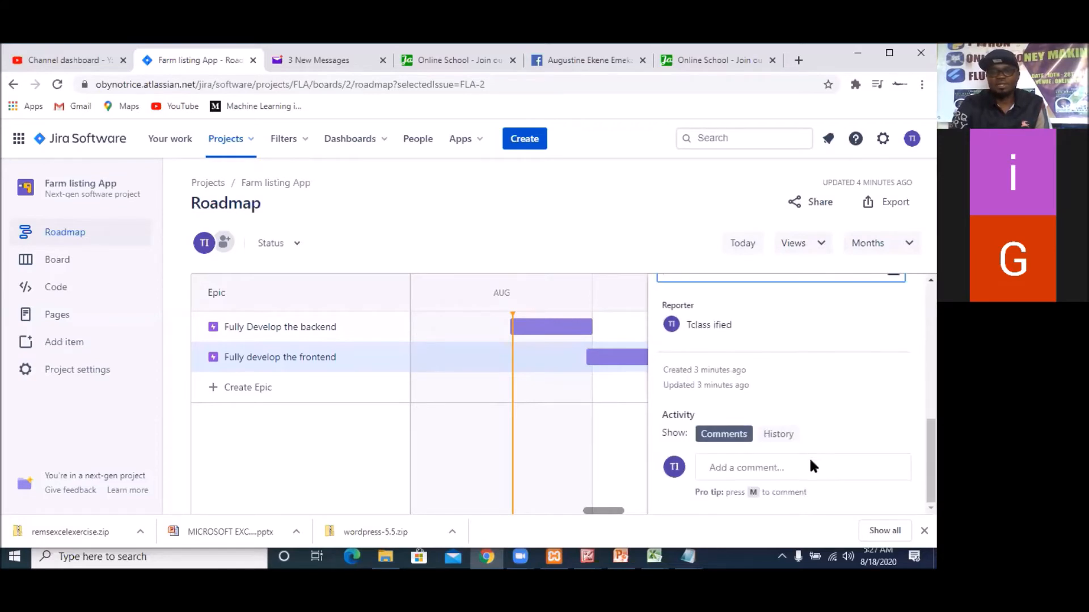
scroll(811, 457, "up", 10)
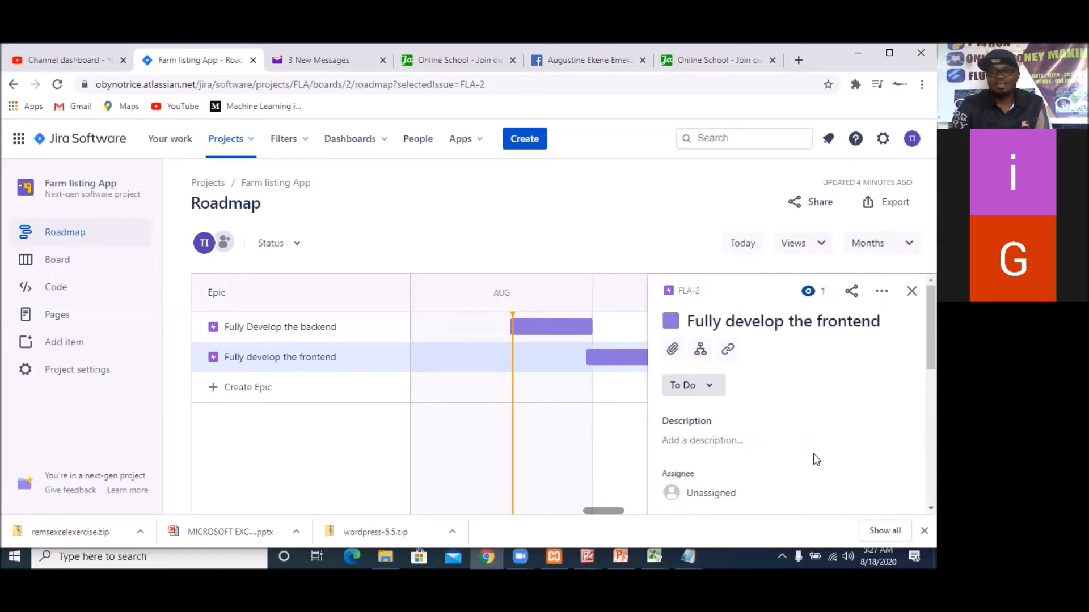
left_click(911, 291)
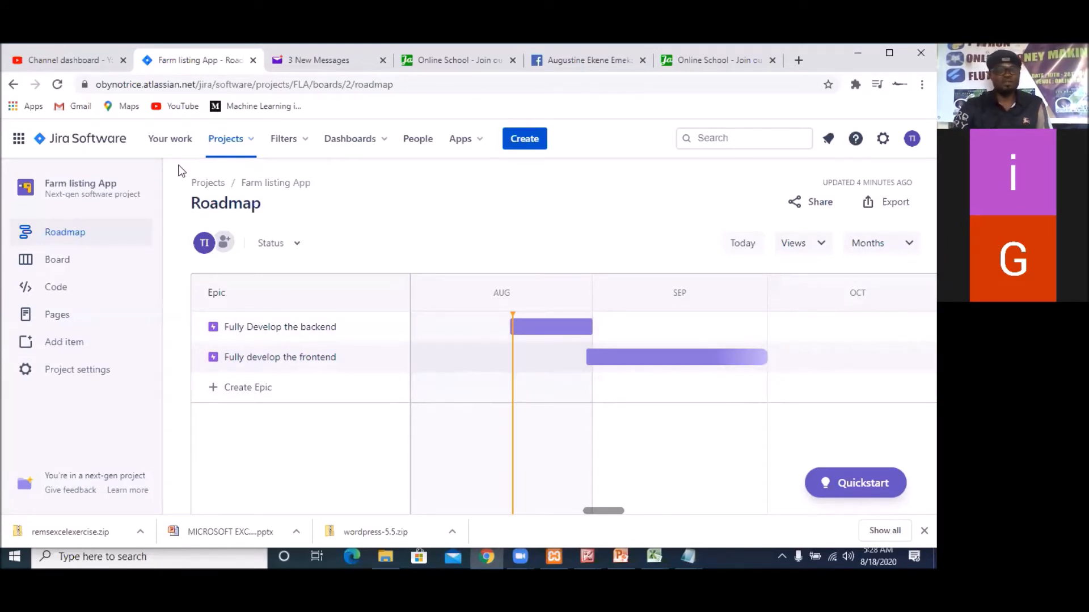
Go to the project's board and draft a To Do issue with the summary "Create a register feature"
left_click(55, 267)
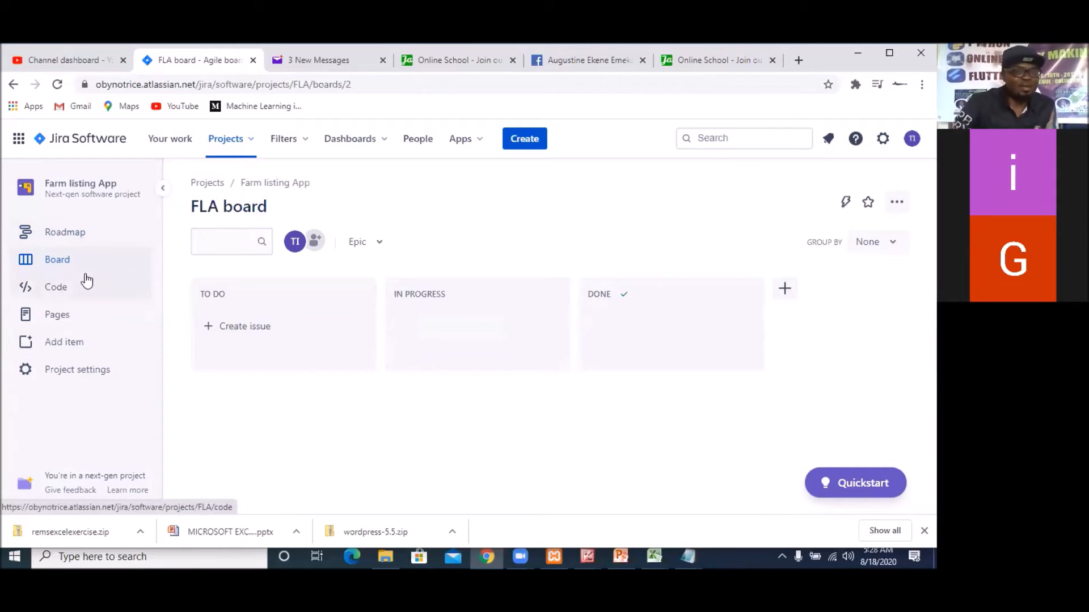
left_click(257, 335)
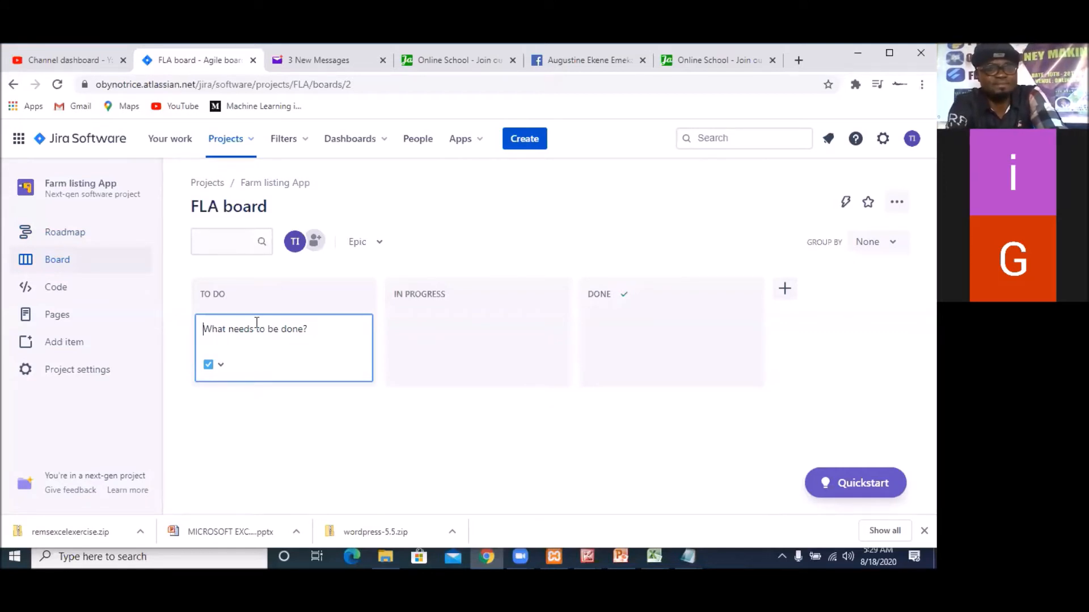
type("R")
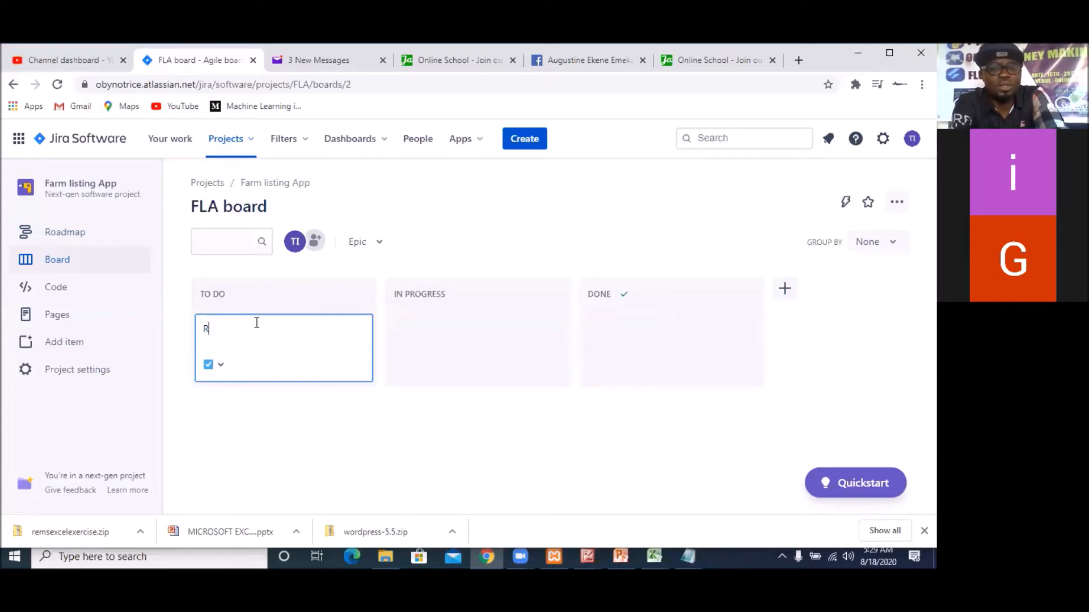
key("BackSpace")
type("c")
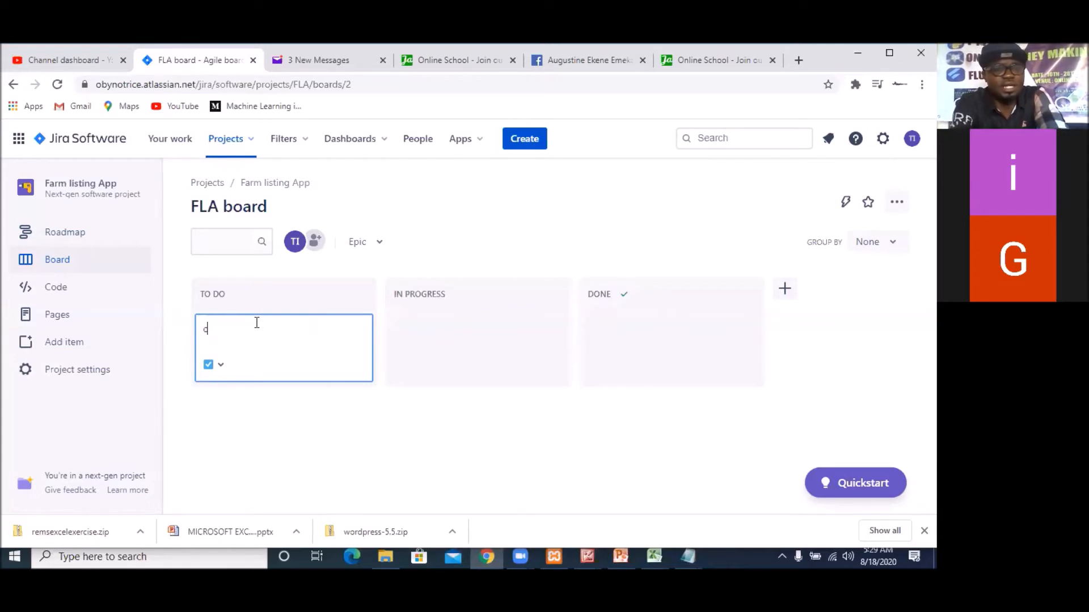
key("BackSpace")
type("Create")
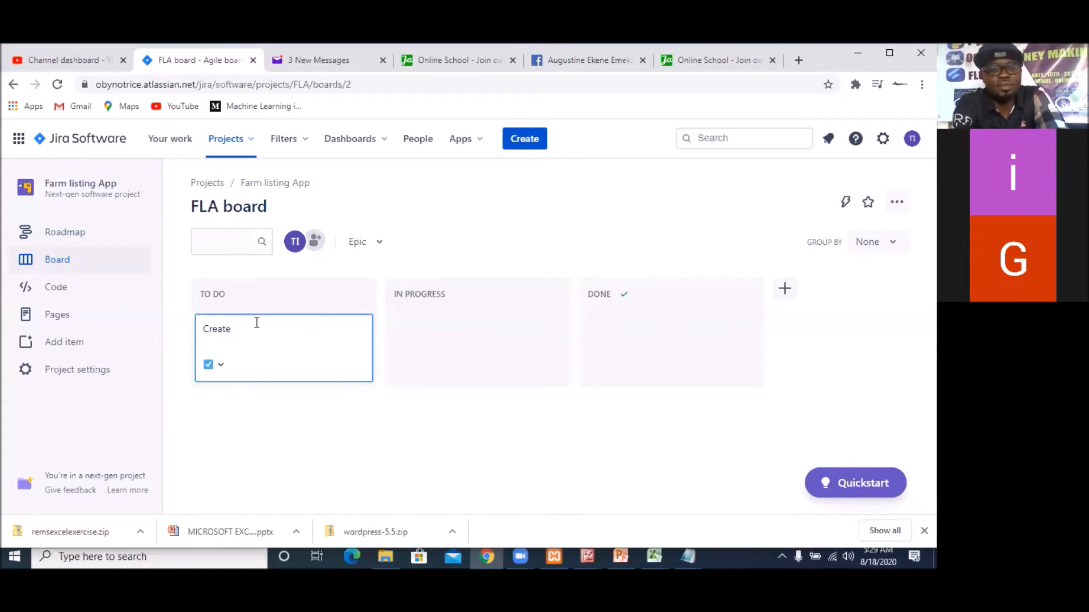
type(" a regis")
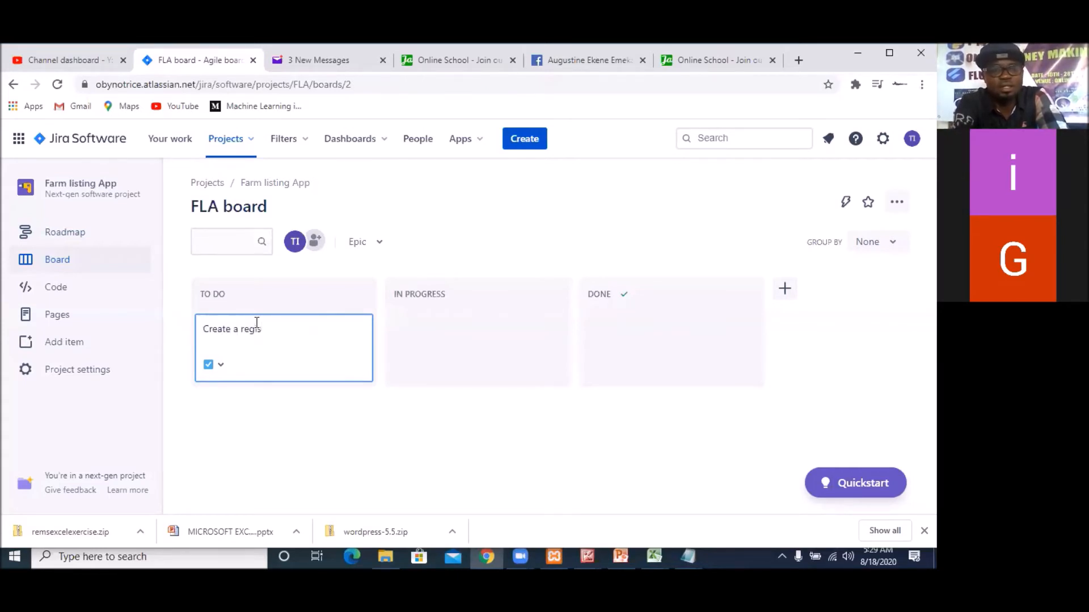
type("ter featu")
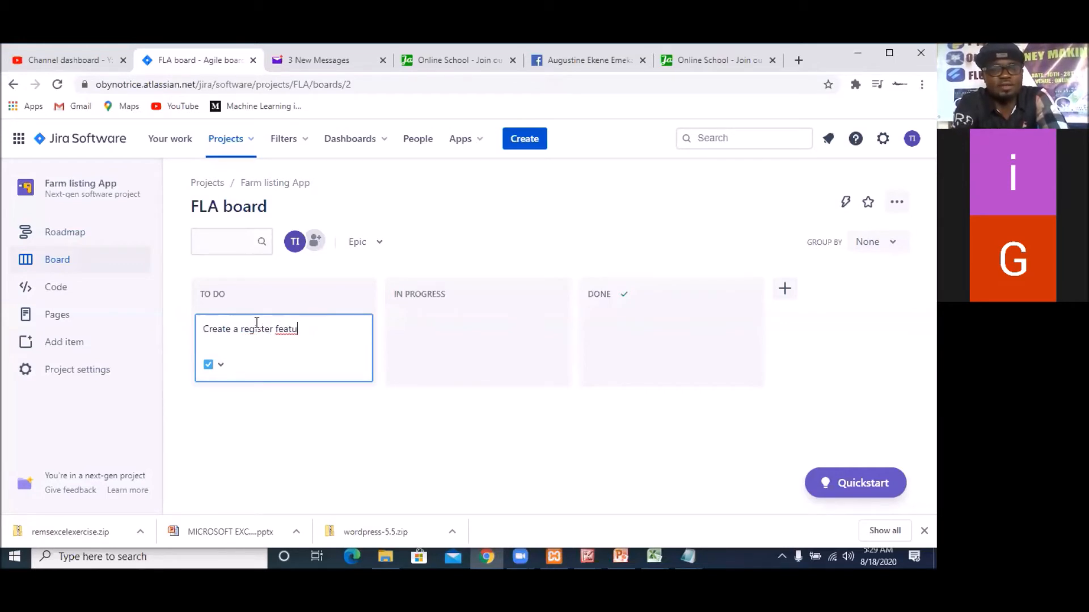
type("re")
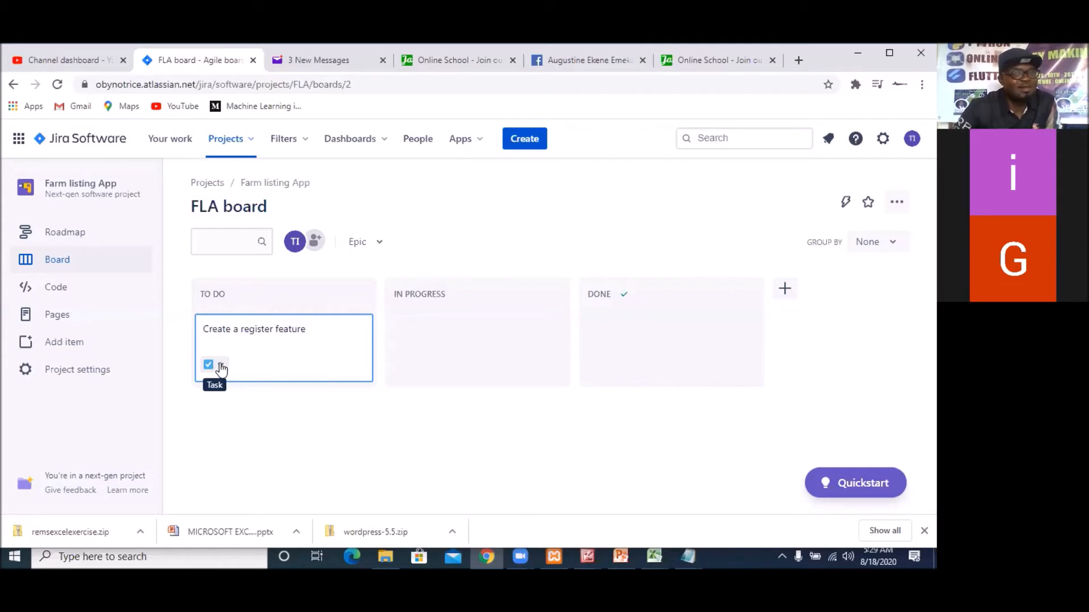
Open the issue type management from the draft issue and review the Task type's description and context fields
left_click(221, 366)
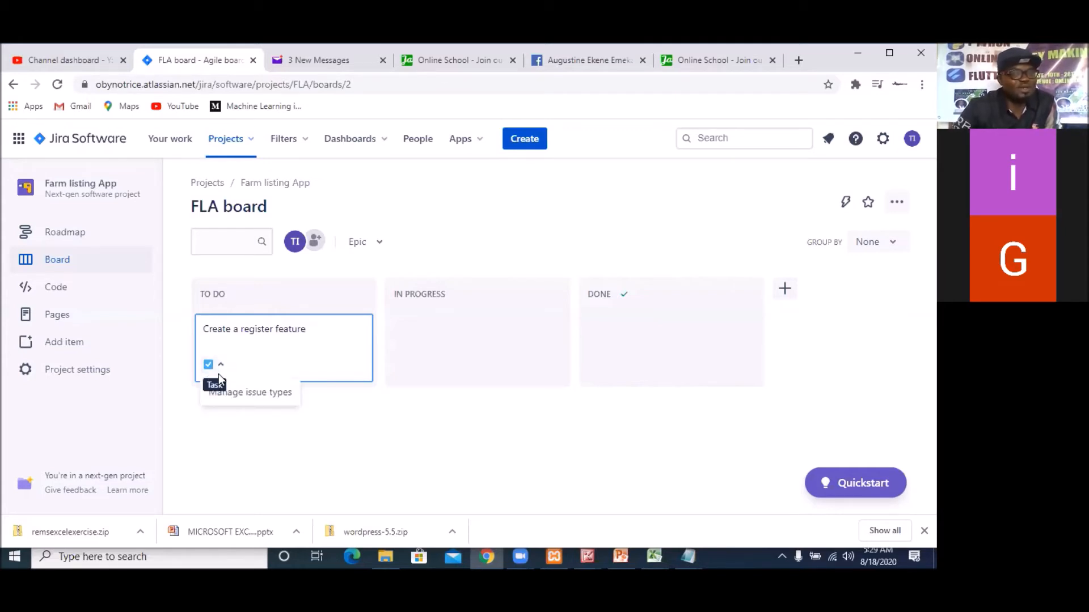
left_click(233, 394)
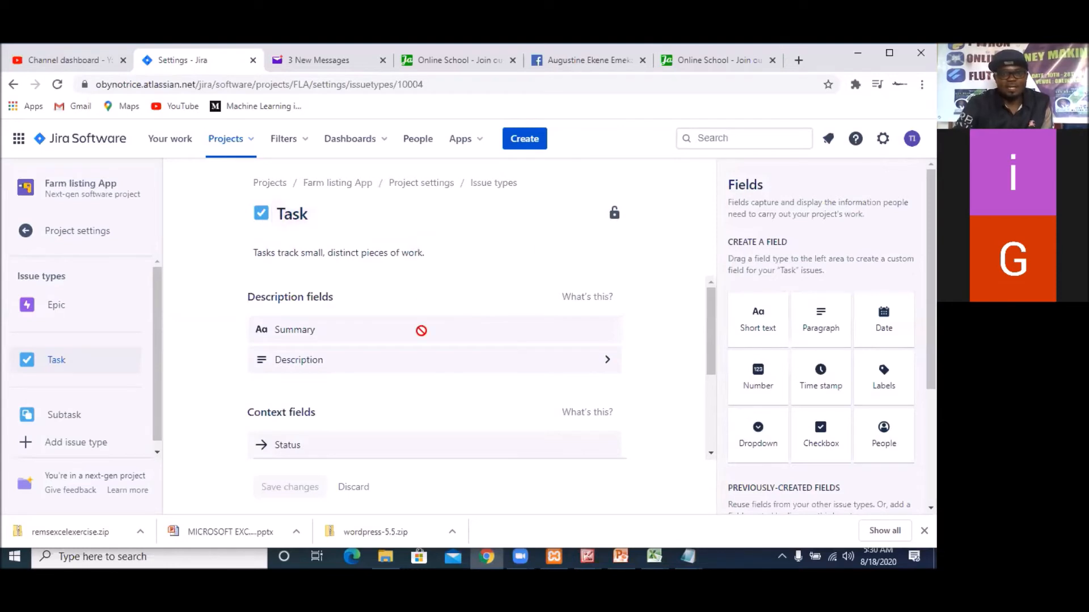
scroll(419, 329, "down", 1)
scroll(427, 330, "down", 1)
scroll(427, 330, "up", 2)
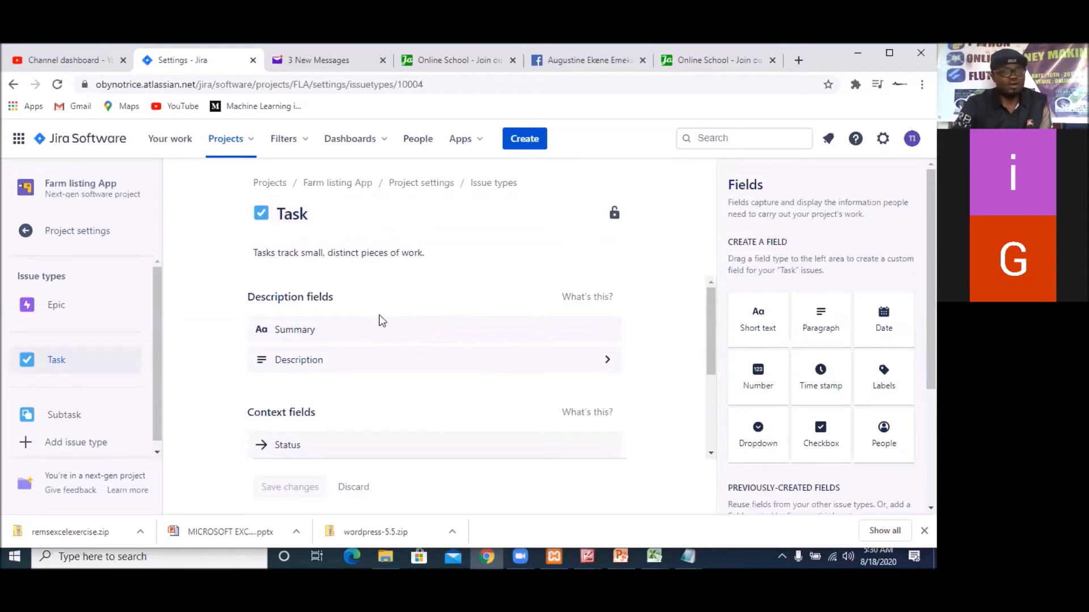
scroll(387, 317, "down", 3)
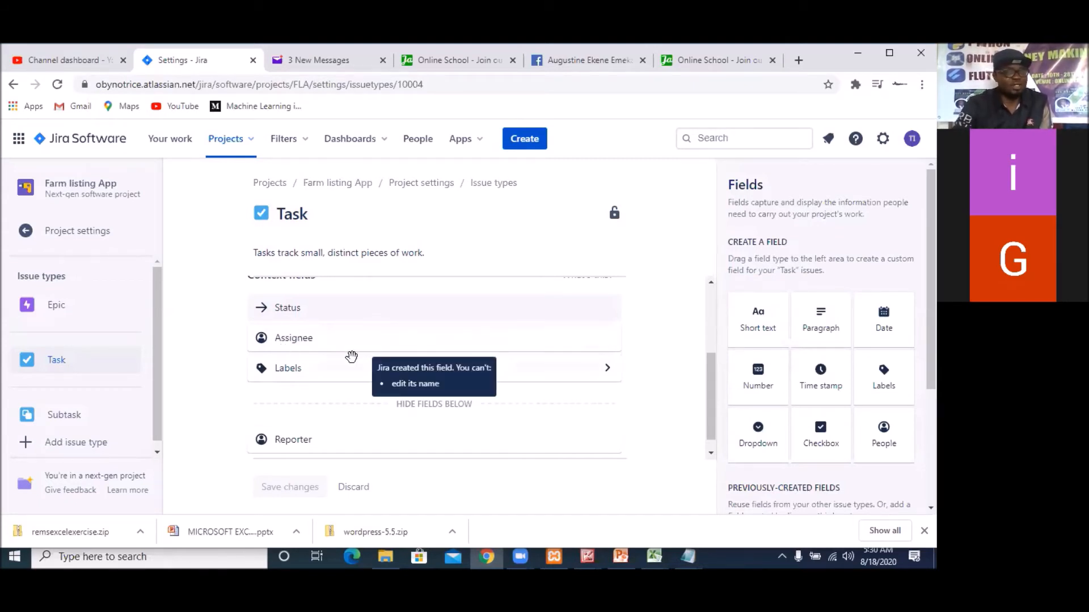
scroll(353, 340, "up", 2)
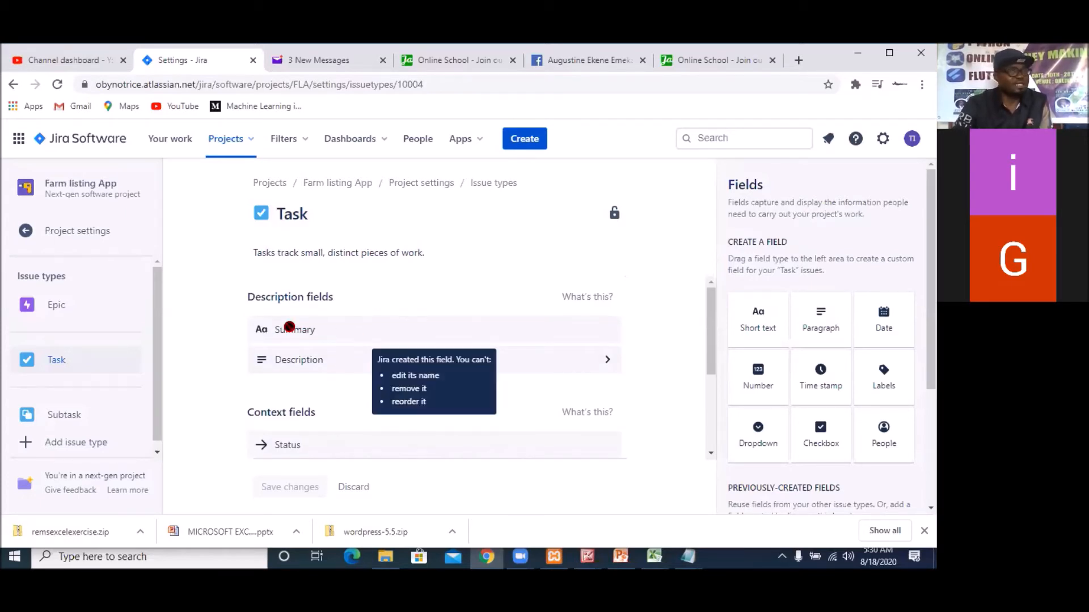
Examine the Task issue type's context fields, including the optional default labels of its Labels field and its Reporter field
left_click(349, 363)
scroll(348, 363, "down", 4)
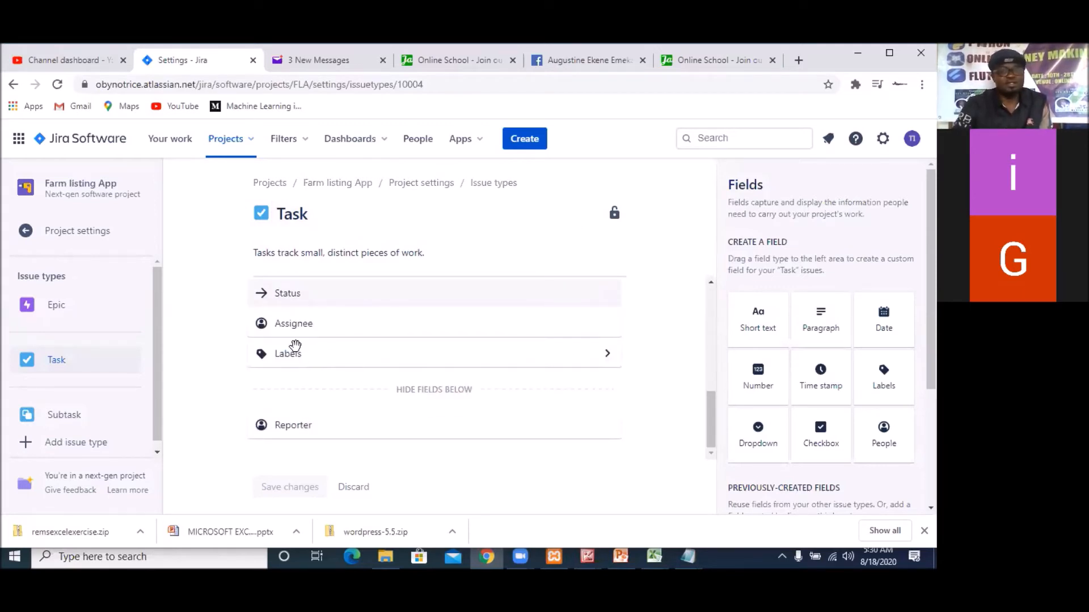
left_click(310, 359)
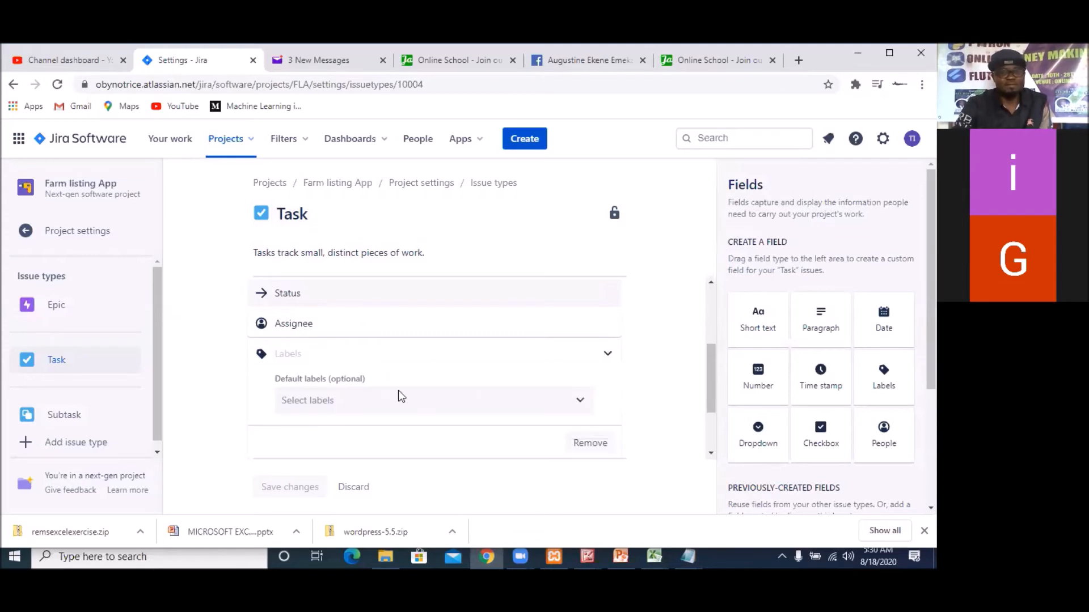
scroll(438, 408, "down", 2)
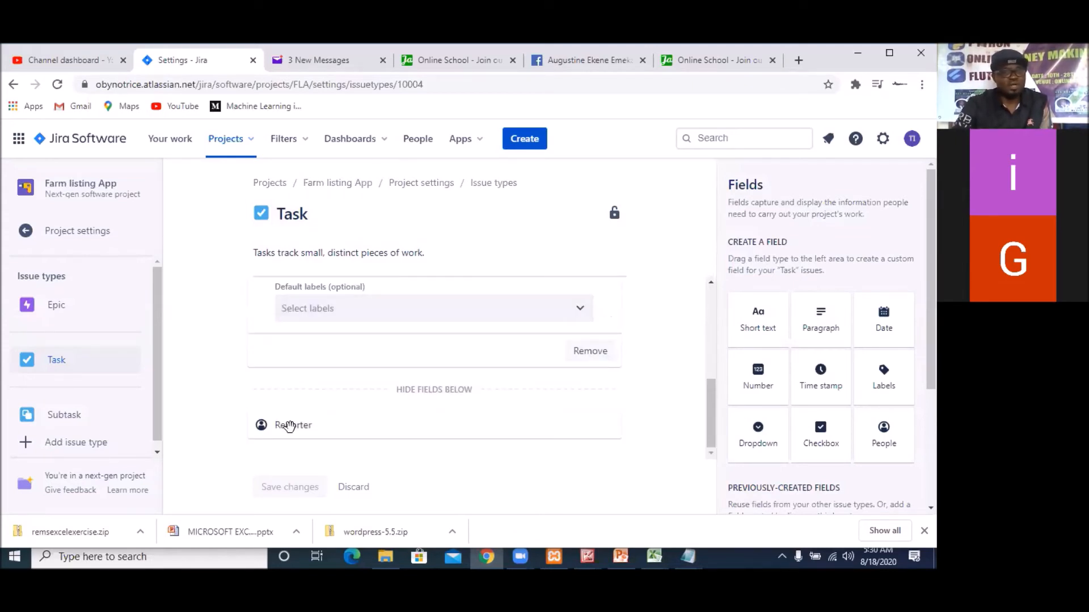
mouse_move(286, 425)
scroll(378, 390, "up", 5)
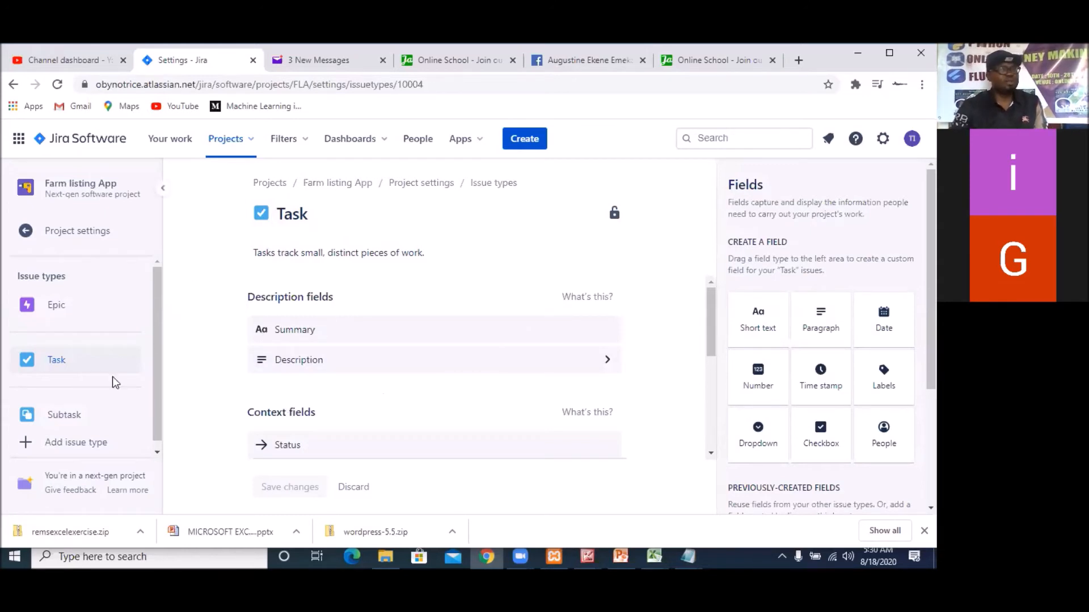
scroll(157, 339, "down", 1)
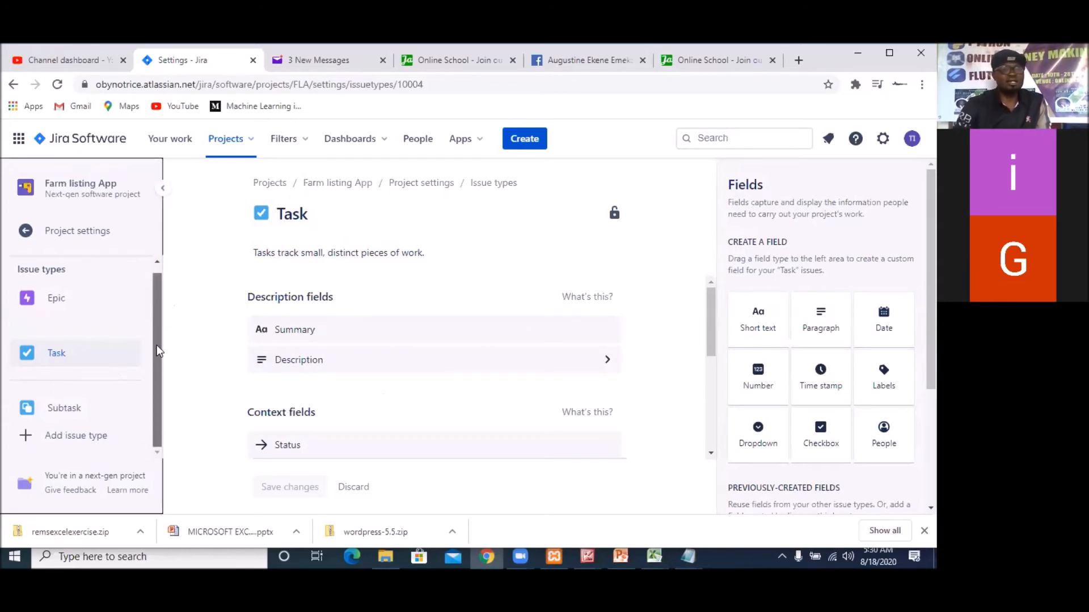
scroll(151, 340, "up", 1)
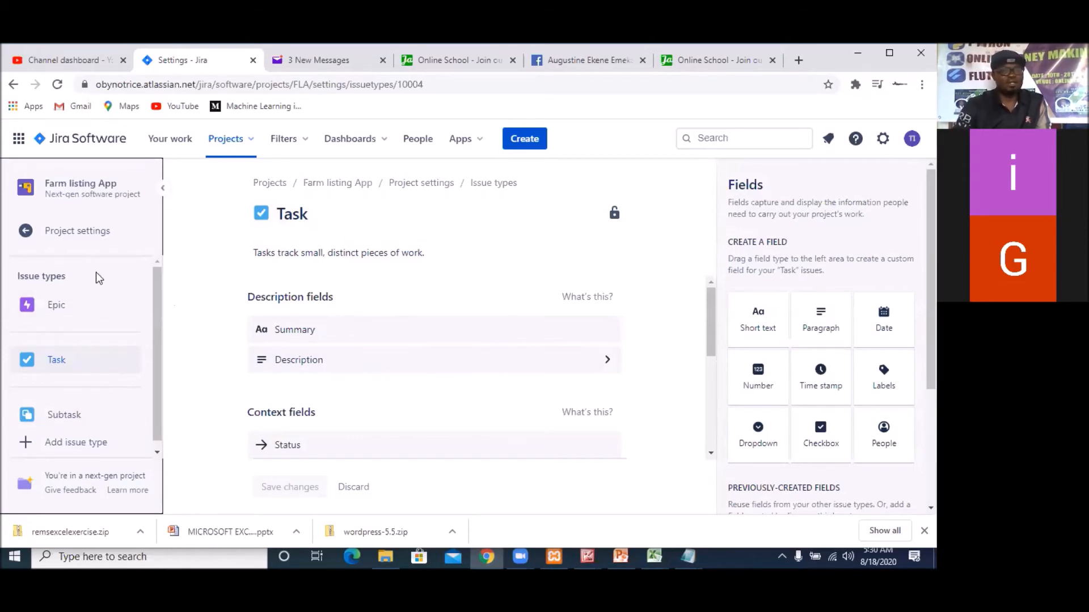
Review the project's details settings and default assignee options, and check who has access to the project
left_click(24, 233)
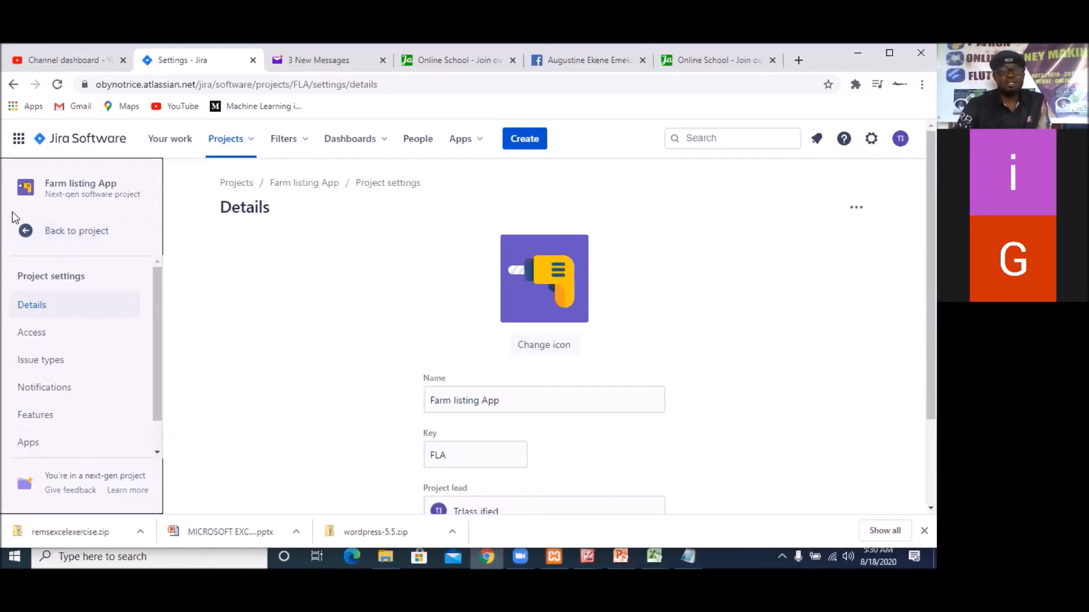
scroll(341, 312, "down", 2)
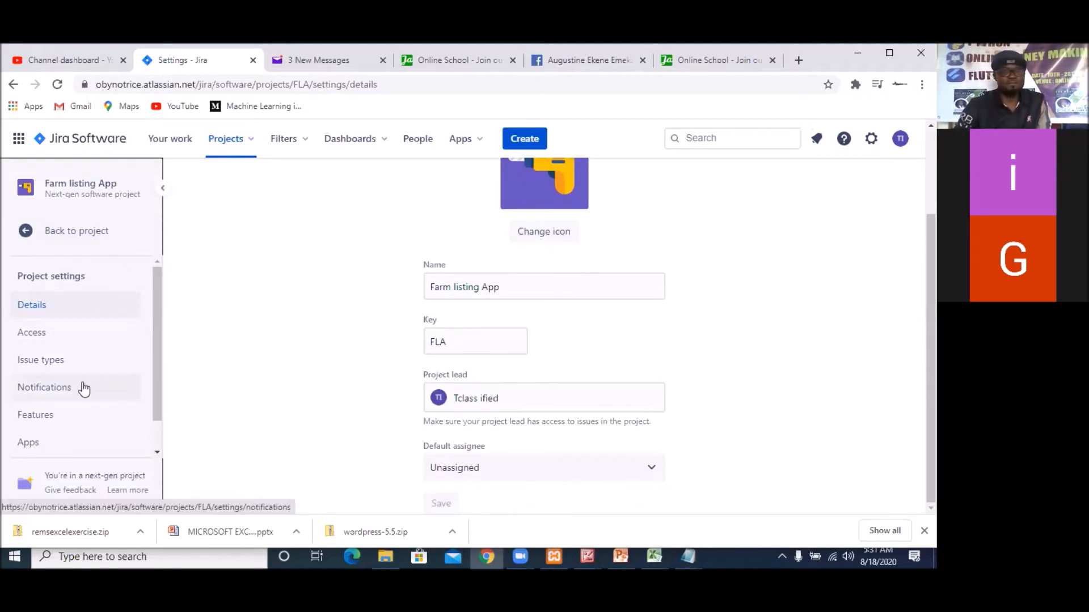
left_click(84, 237)
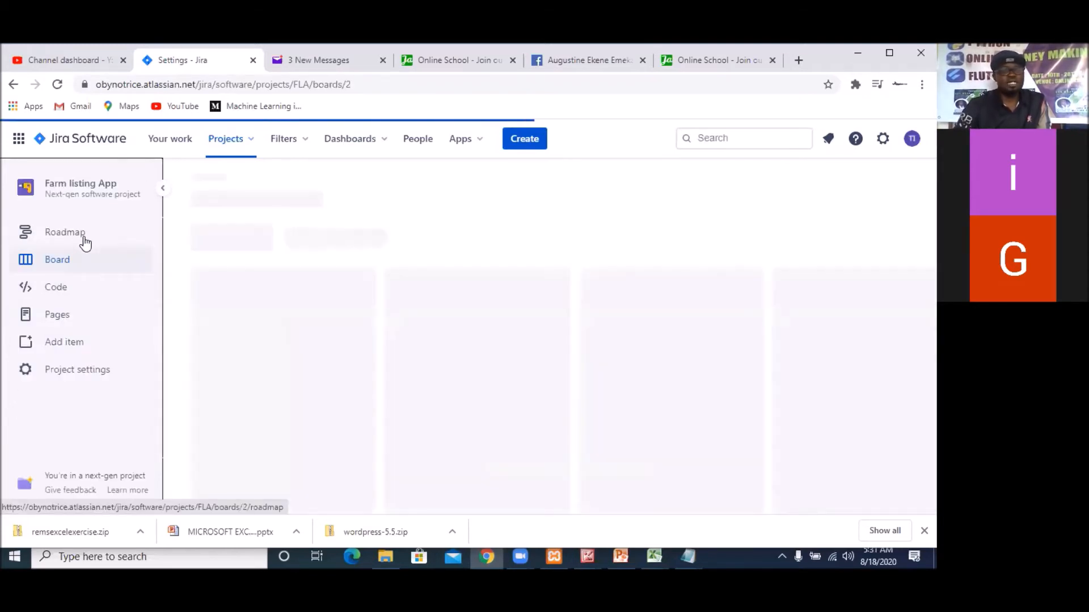
left_click(81, 375)
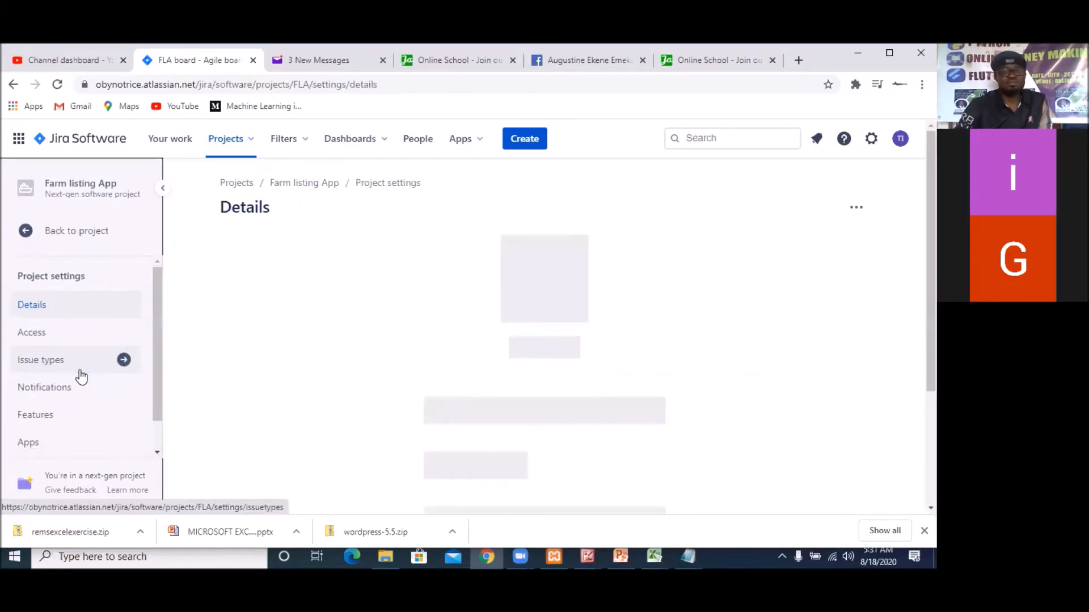
scroll(102, 322, "down", 1)
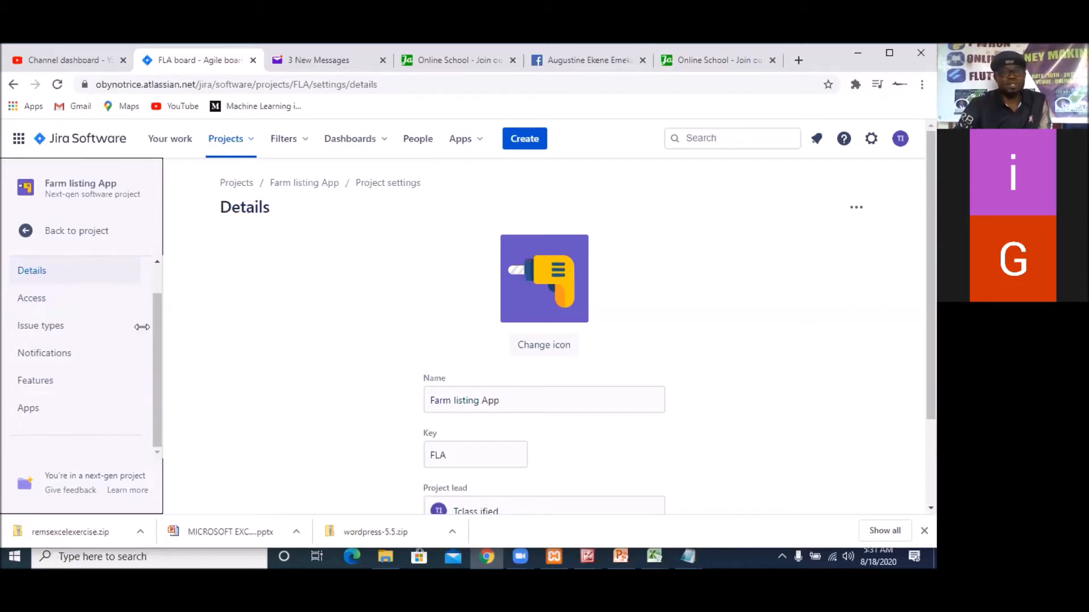
scroll(646, 469, "down", 2)
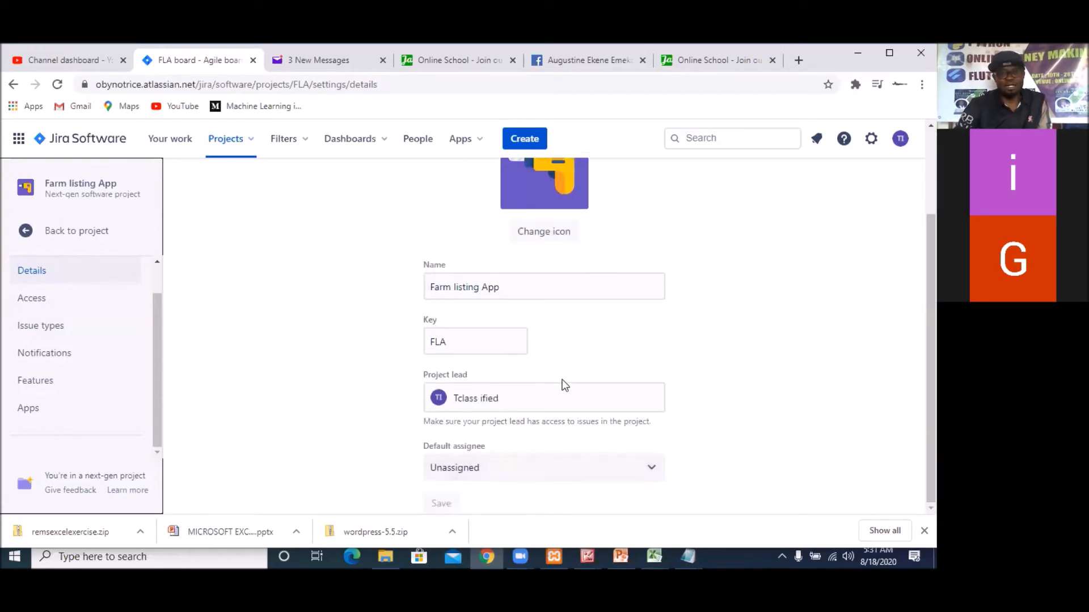
left_click(603, 475)
left_click(592, 475)
left_click(643, 480)
left_click(643, 479)
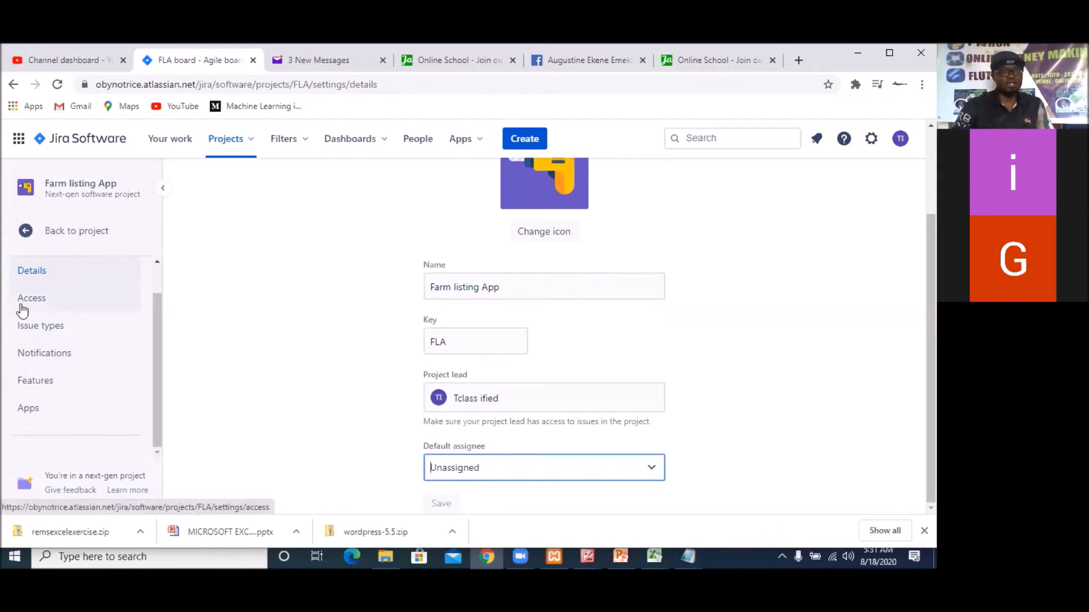
left_click(36, 309)
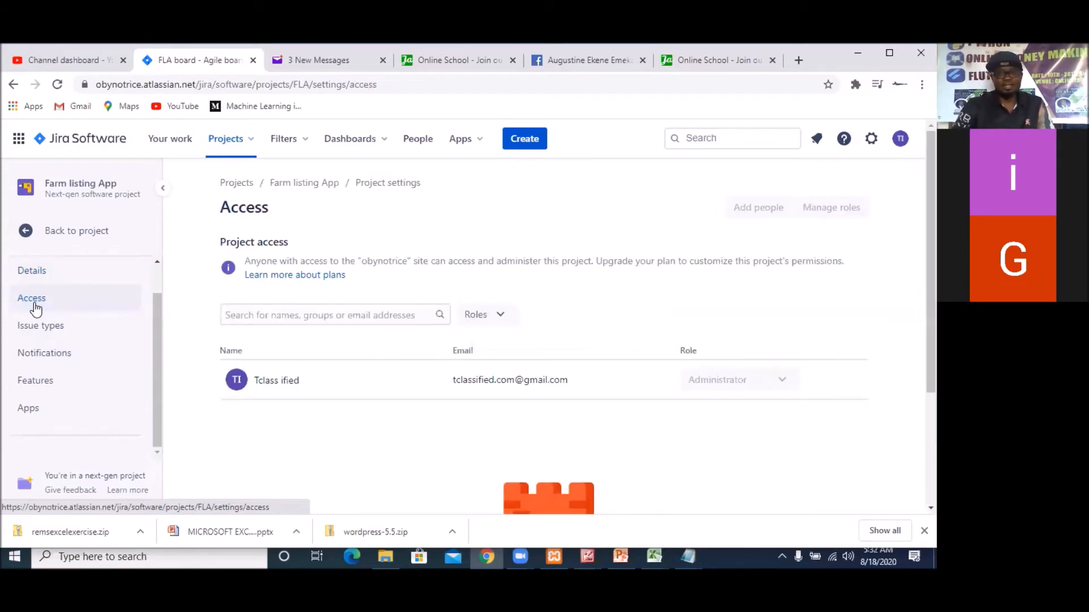
Add the suggested Bug issue type to the project's issue types
left_click(40, 329)
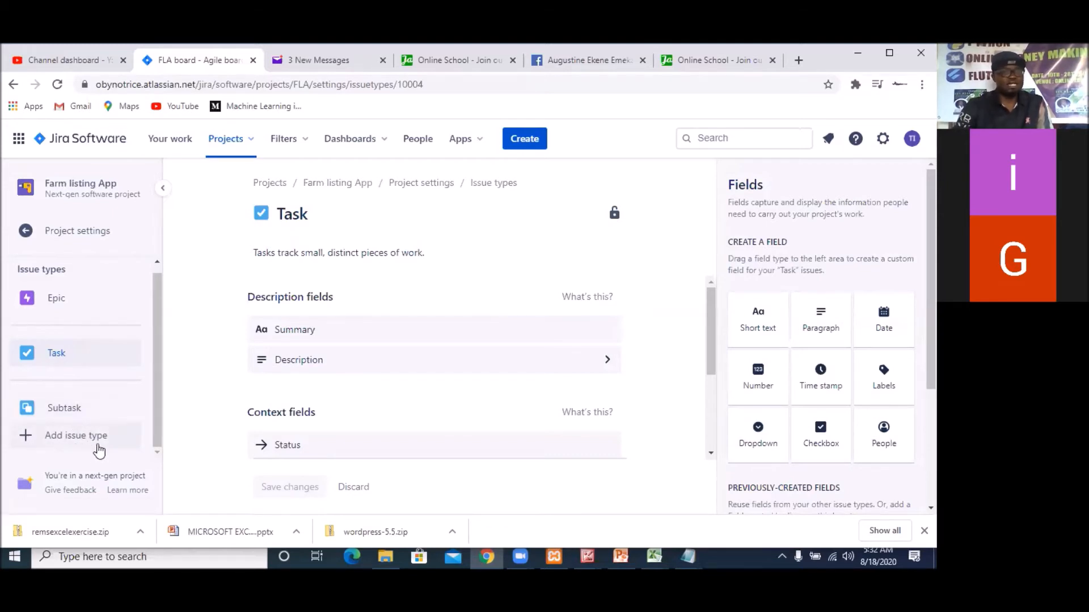
left_click(63, 442)
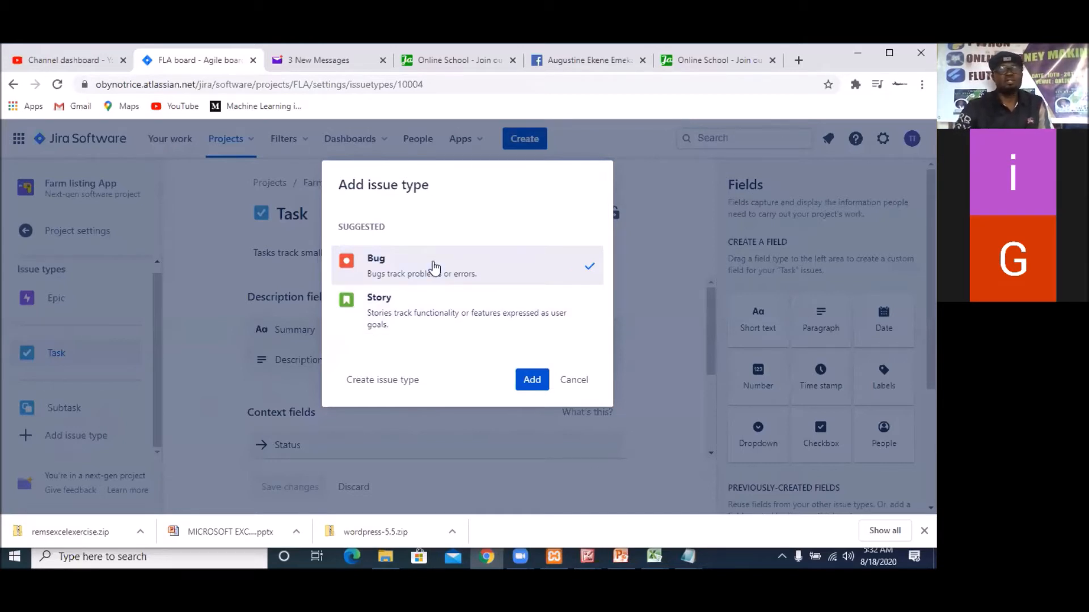
left_click(530, 380)
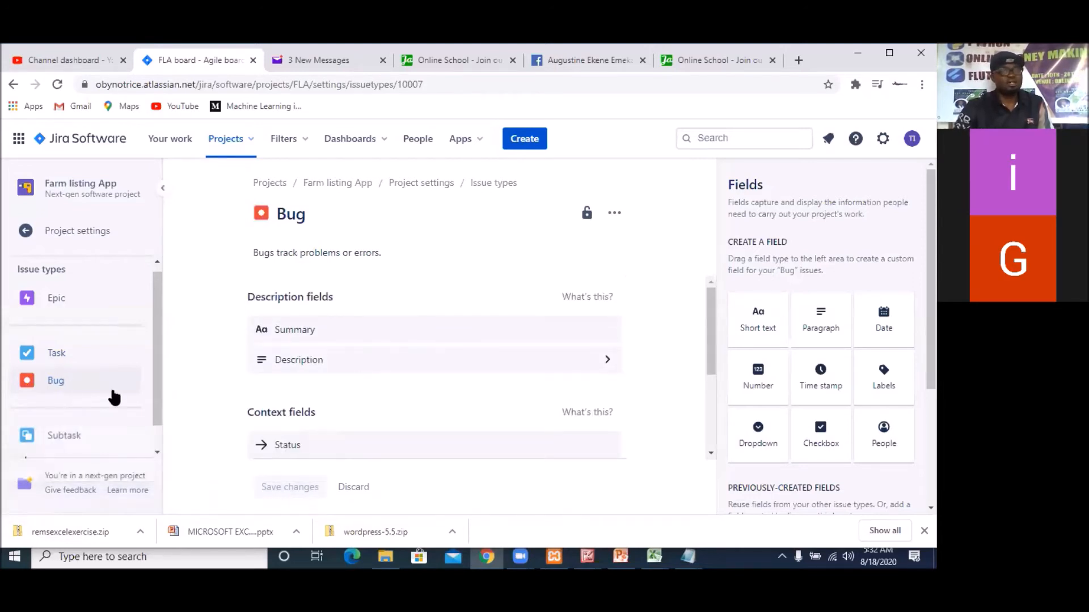
Add the suggested Story issue type to the project
scroll(138, 433, "down", 1)
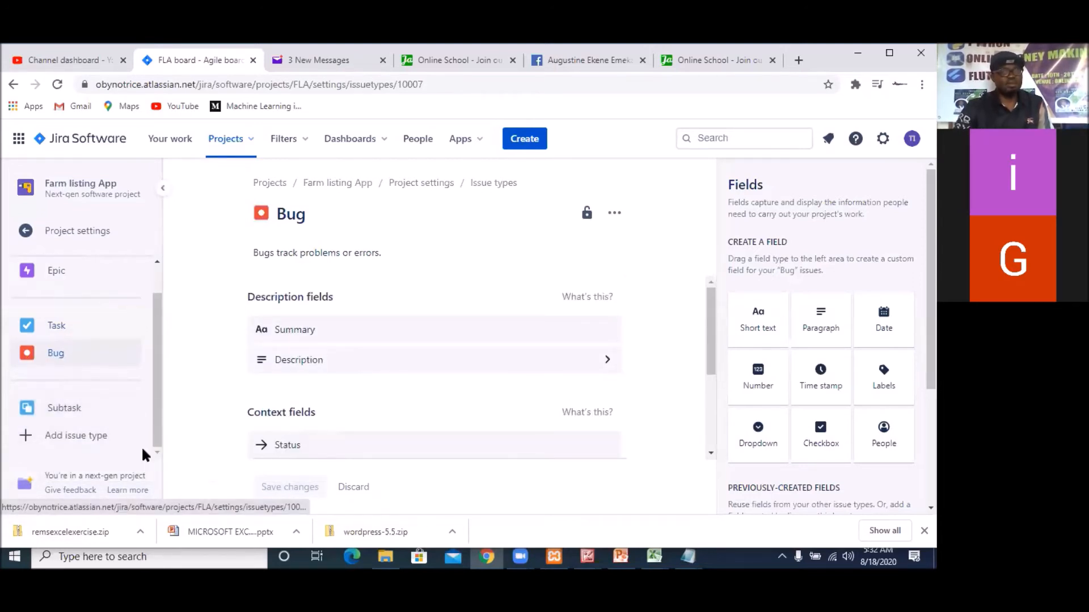
left_click(75, 438)
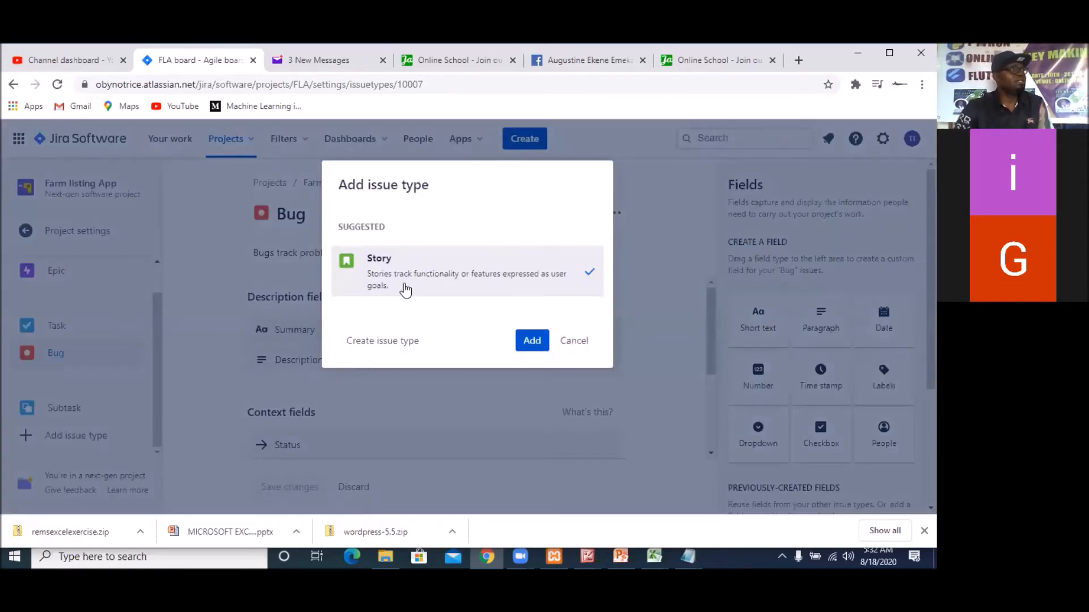
left_click(532, 341)
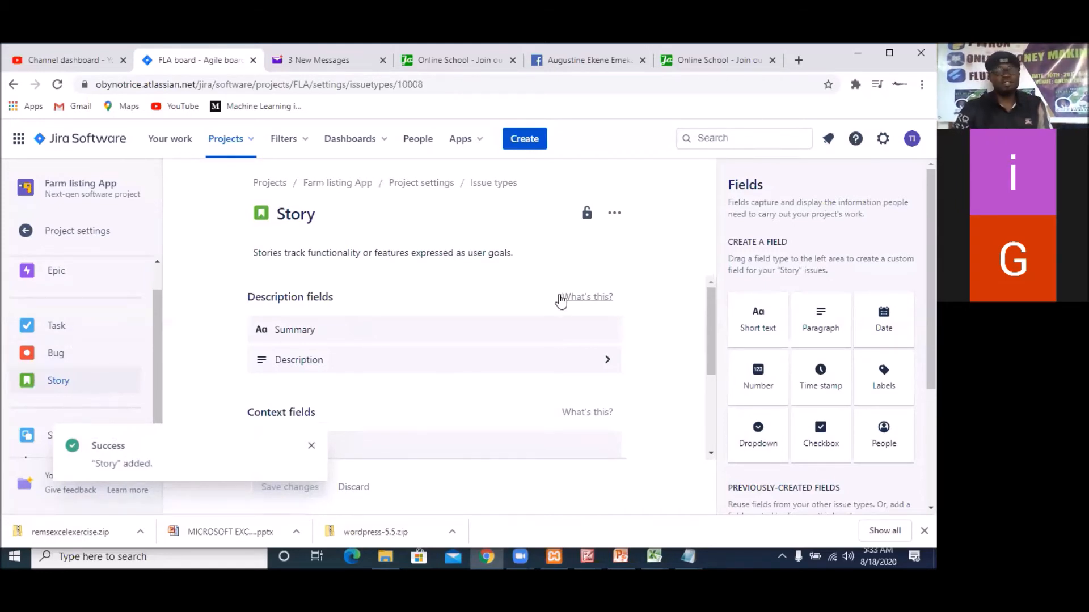
Review the project's details, access, issue types and notifications settings, and open the Features settings
left_click(74, 232)
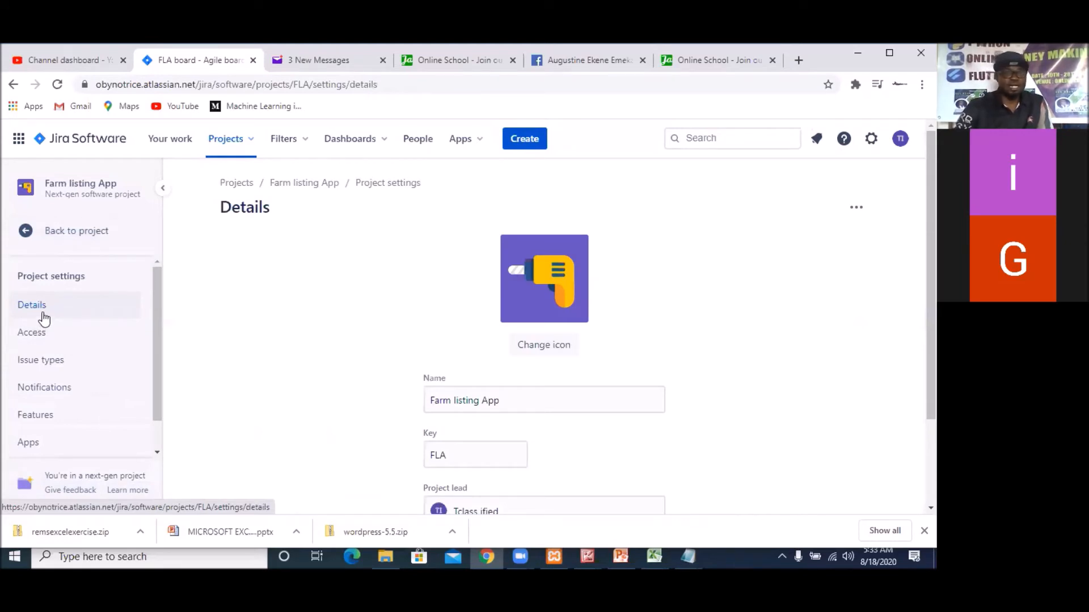
scroll(522, 393, "down", 2)
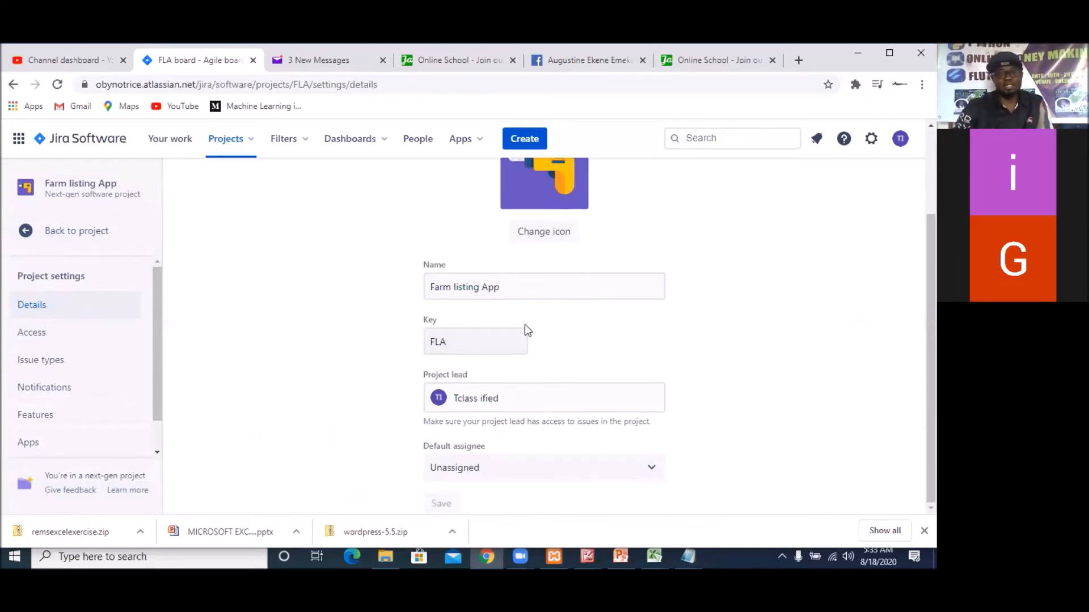
left_click(42, 340)
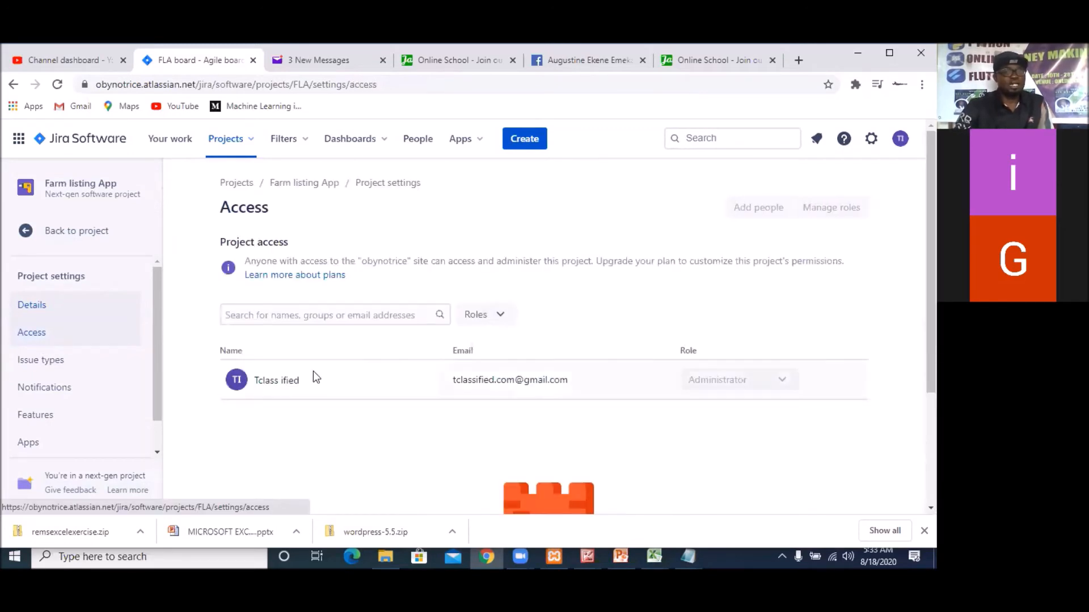
left_click(45, 366)
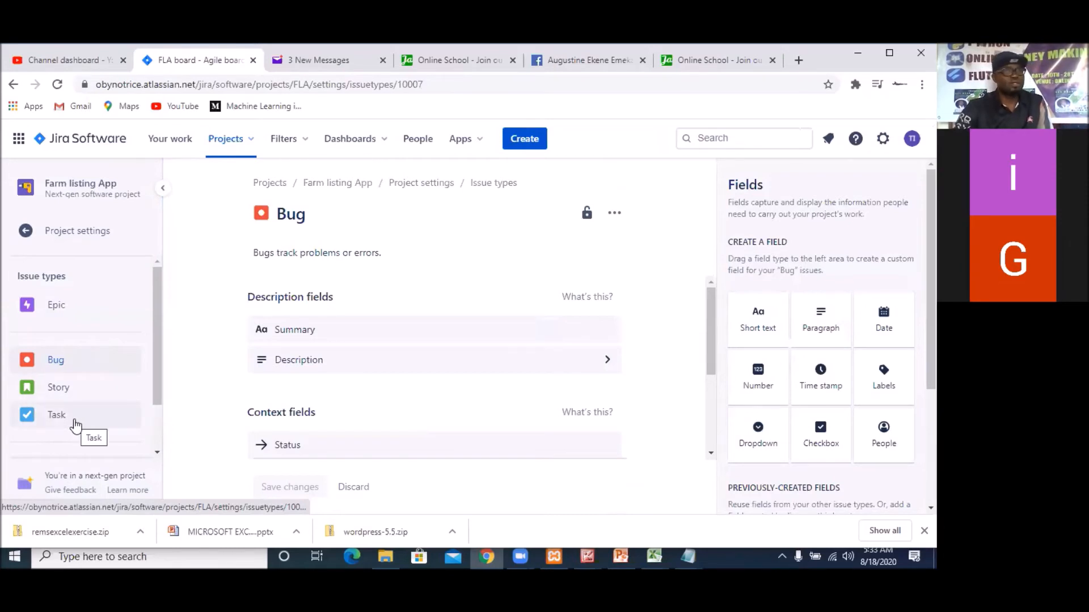
left_click(67, 241)
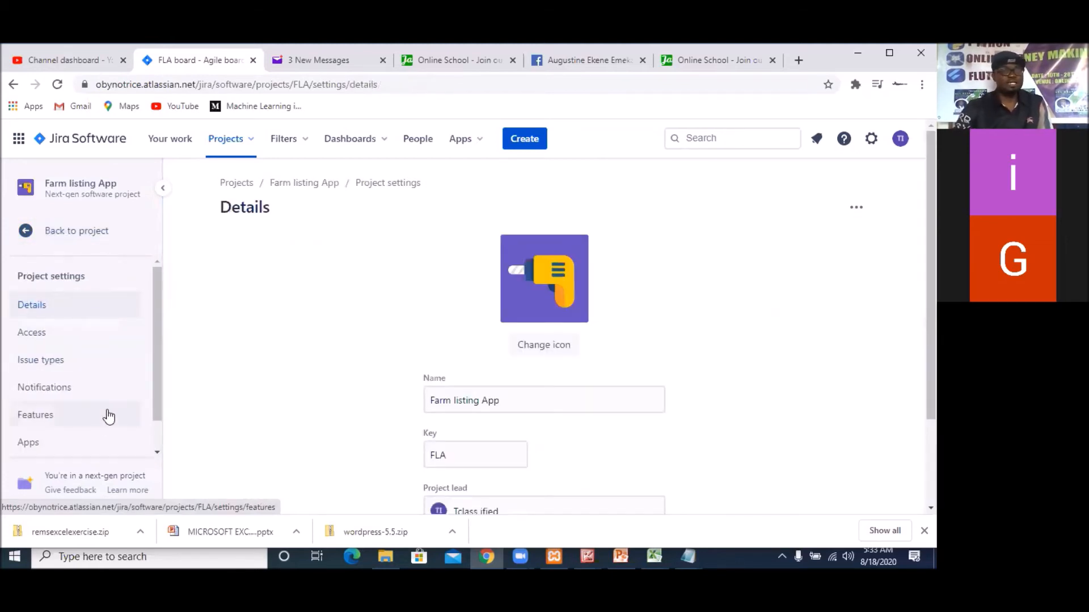
left_click(56, 392)
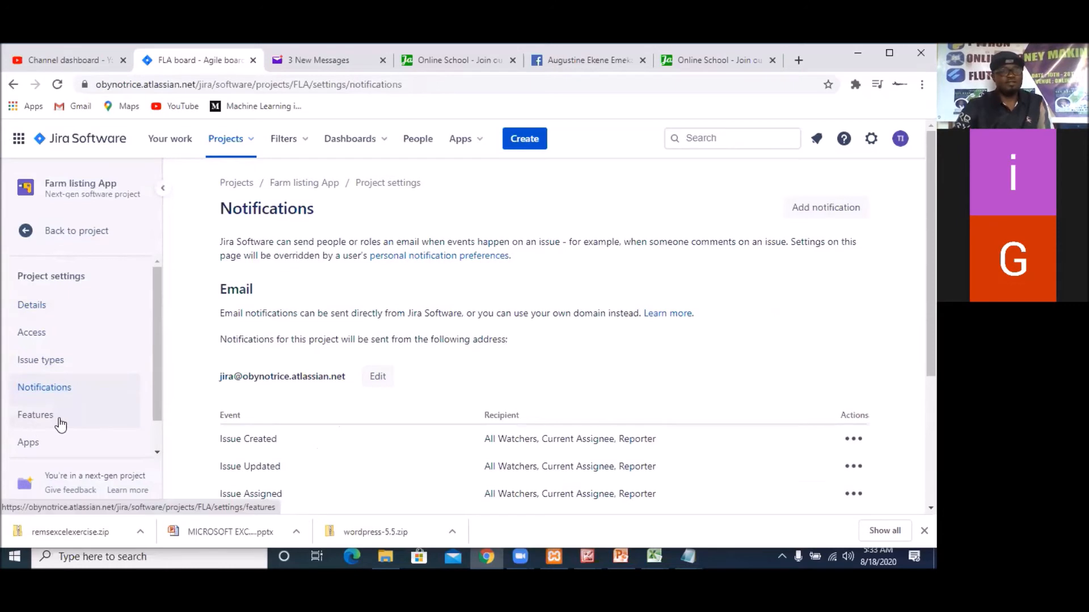
left_click(39, 419)
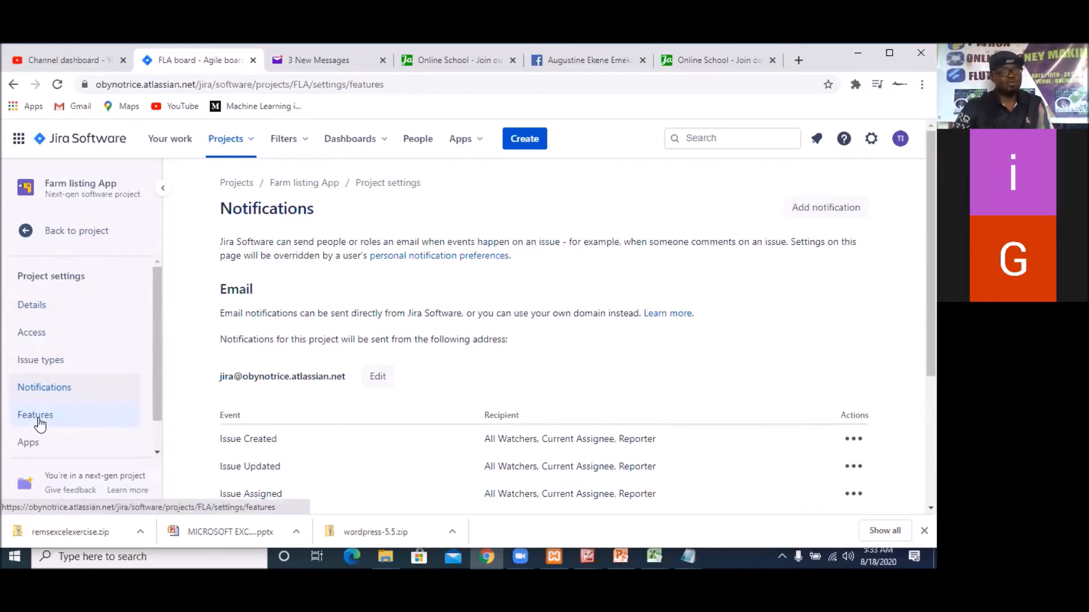
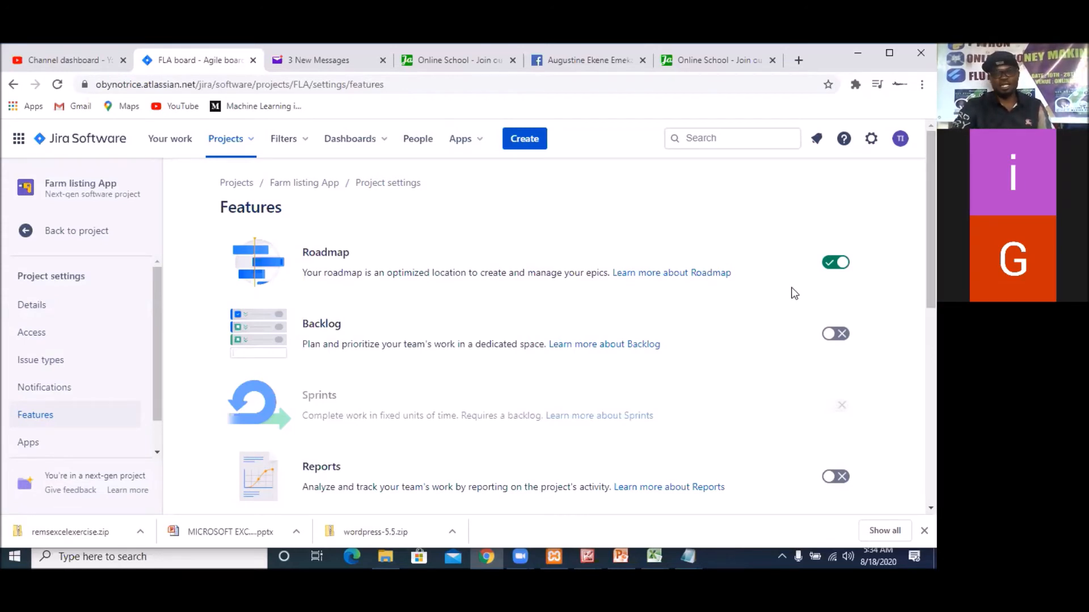
Enable the Backlog and Sprints features for the Farm listing App project
double_click(842, 334)
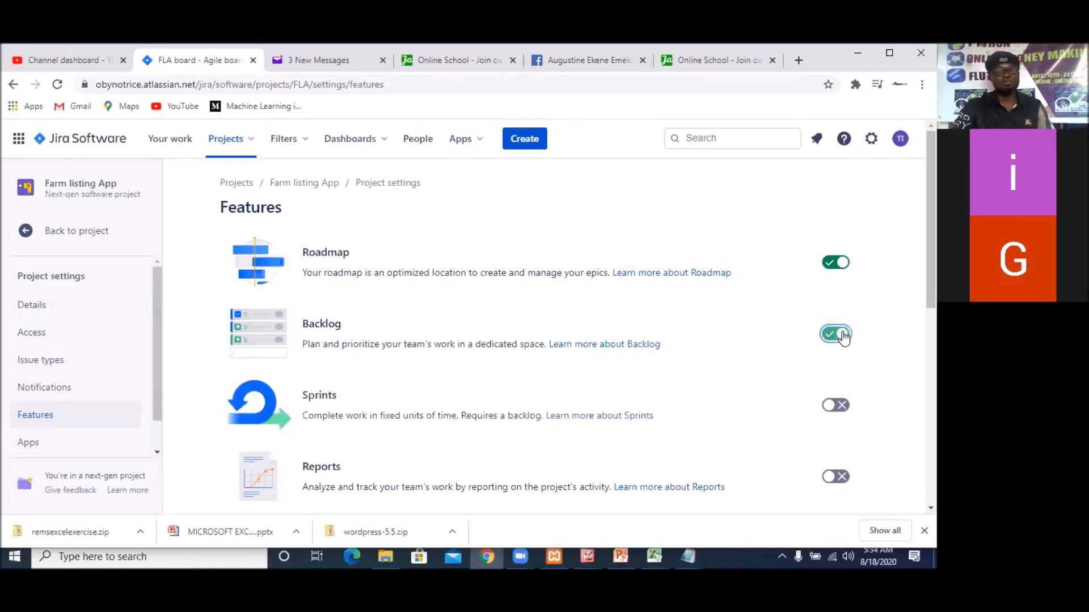
left_click(839, 334)
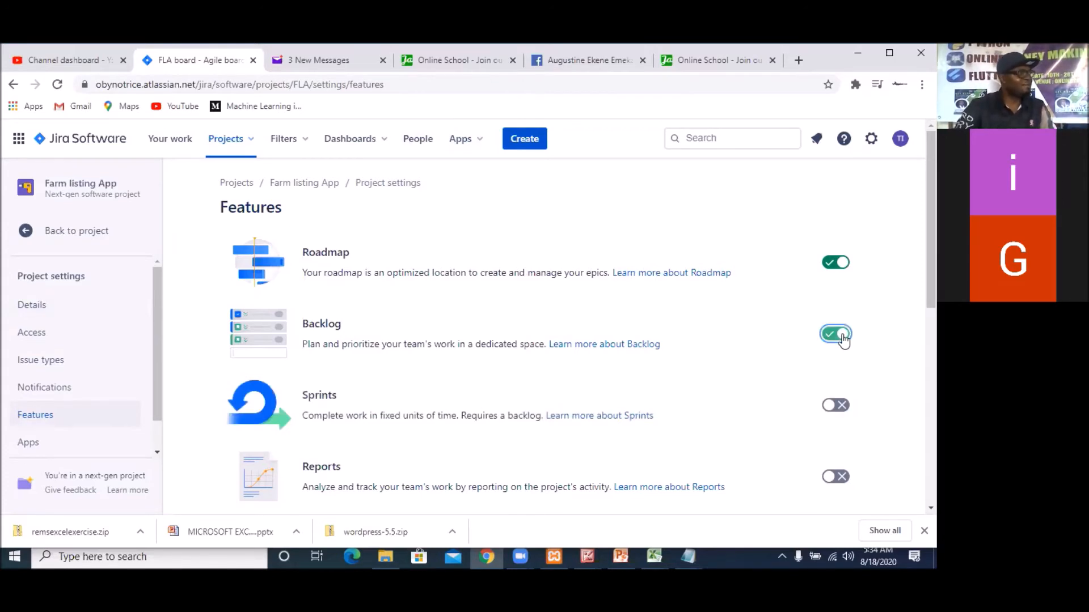
left_click(836, 405)
left_click(836, 405)
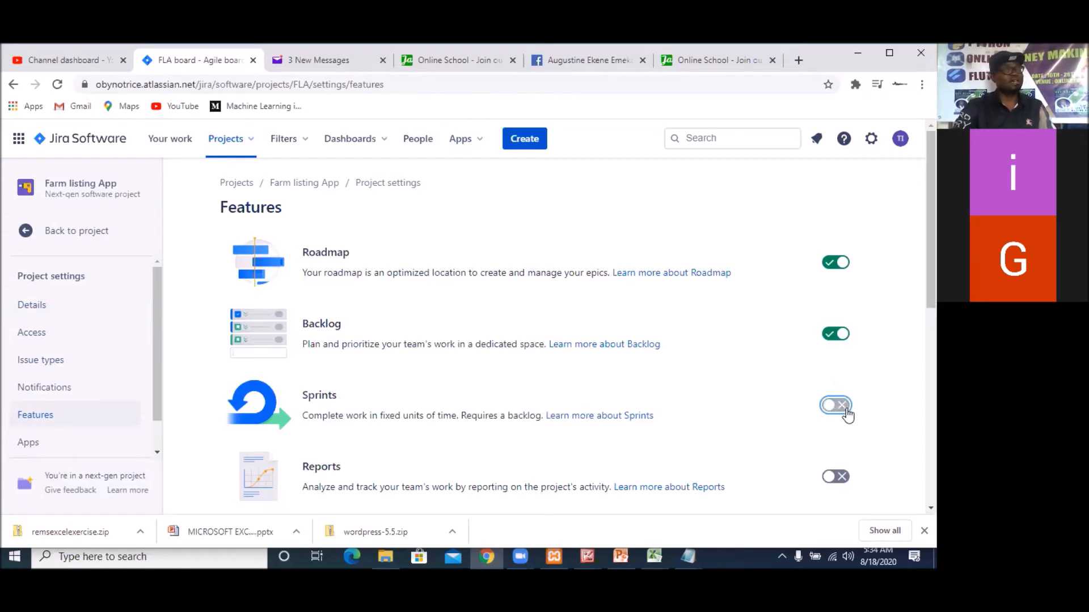
left_click(847, 415)
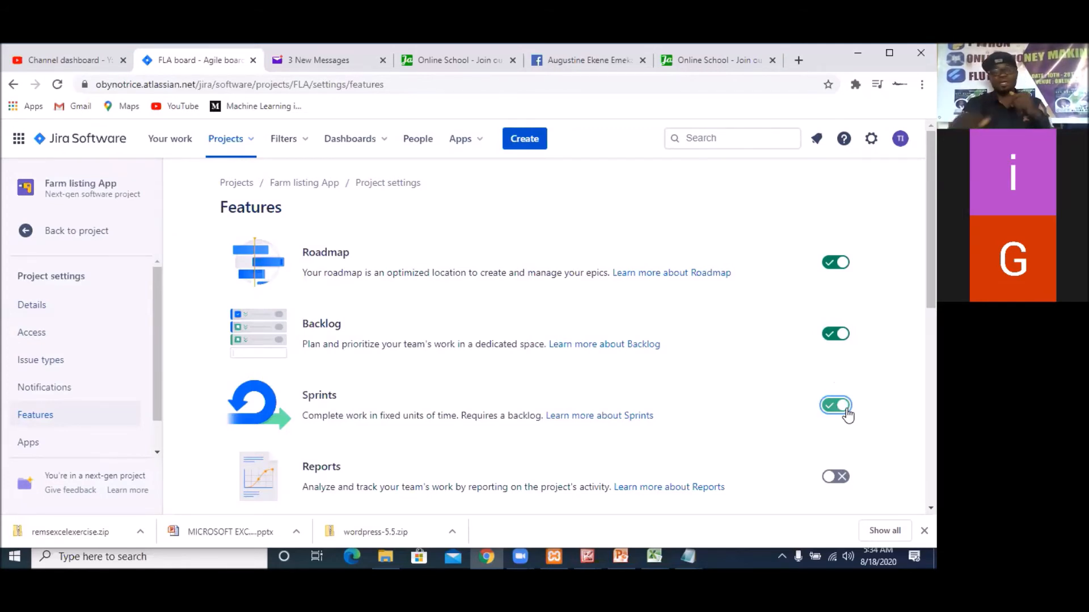
Enable the Reports and Estimation features for the project and look over the remaining features
scroll(848, 413, "down", 2)
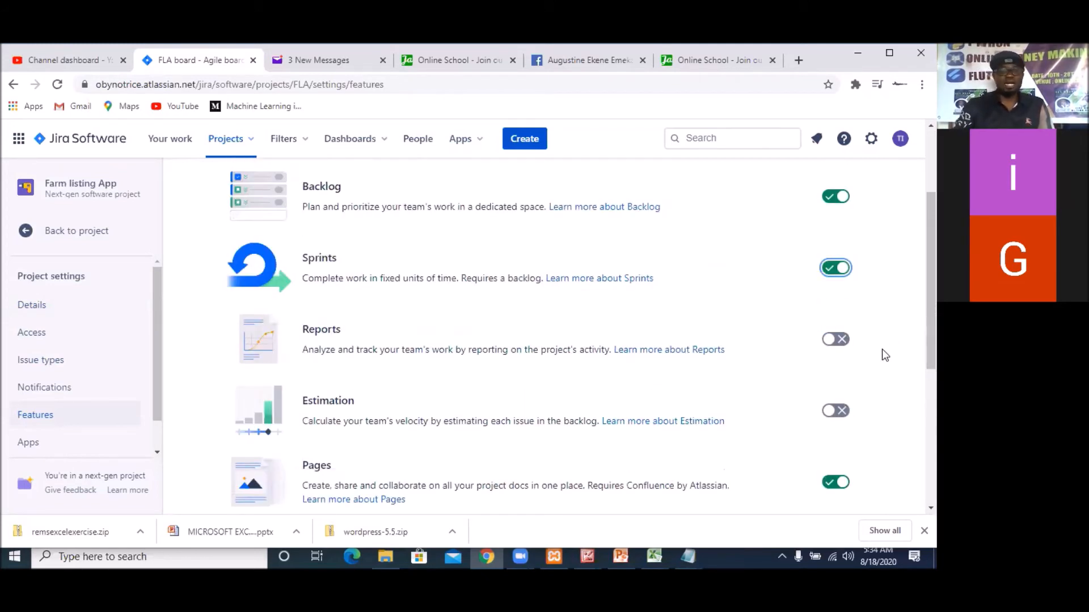
left_click(836, 341)
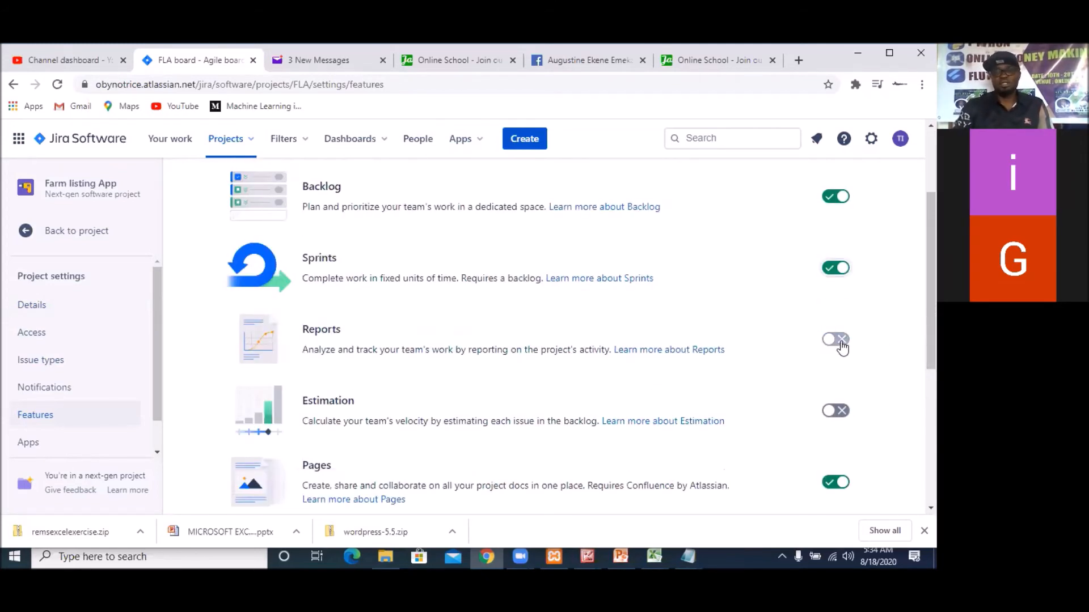
left_click(842, 414)
scroll(840, 452, "down", 3)
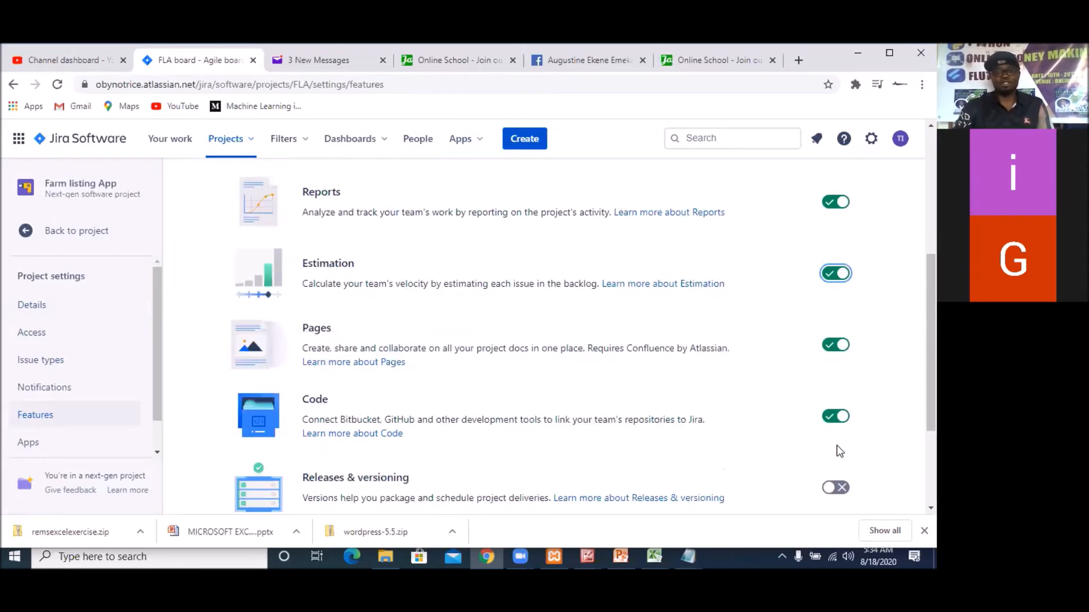
scroll(838, 447, "down", 2)
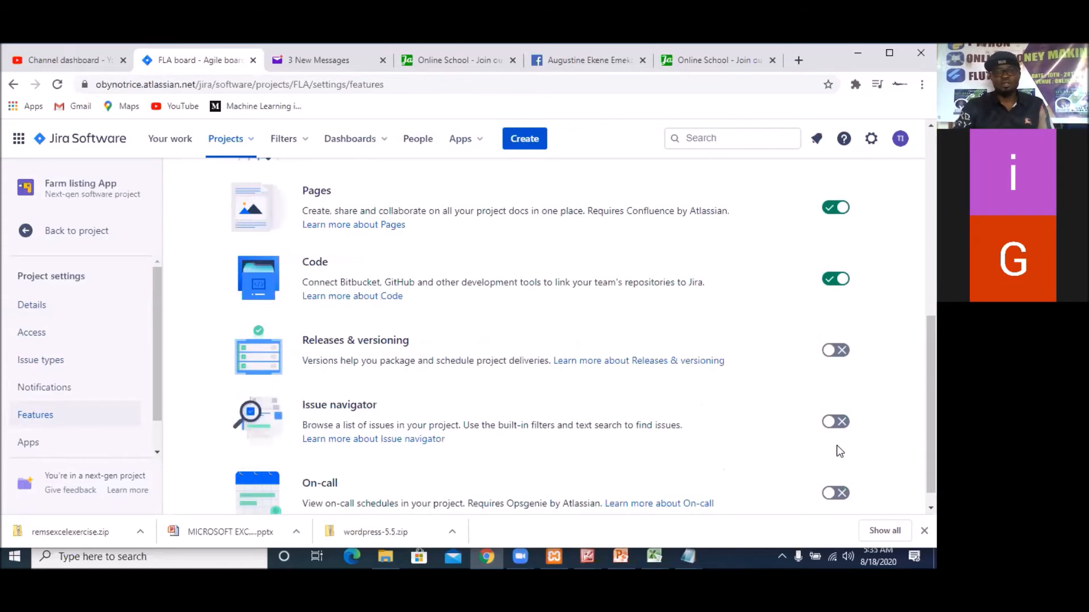
scroll(836, 444, "up", 8)
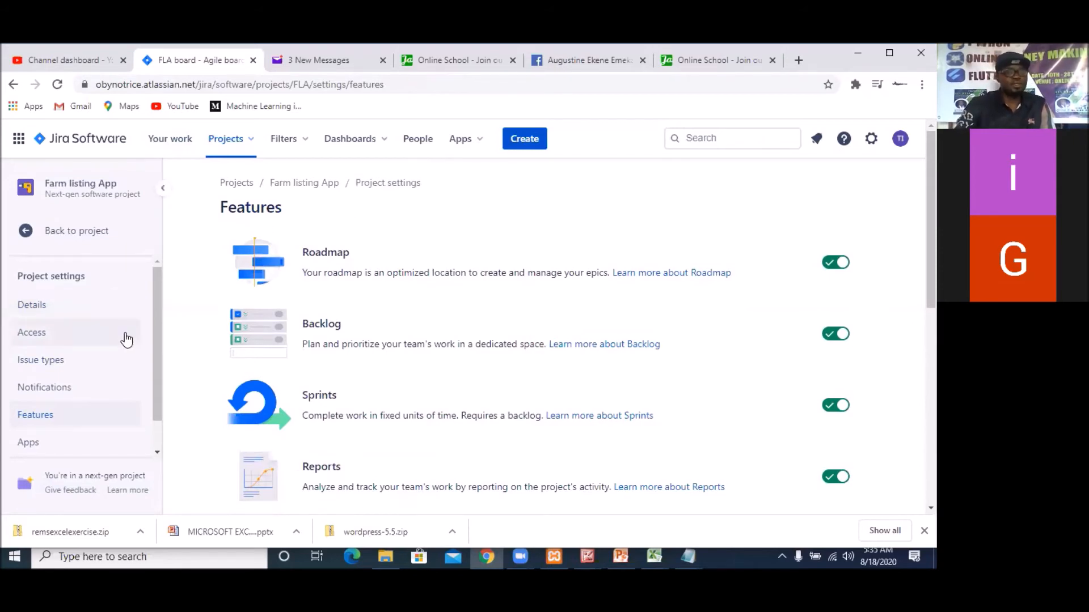
Check the project's Apps settings and return to the project's board
scroll(126, 363, "down", 1)
left_click(36, 407)
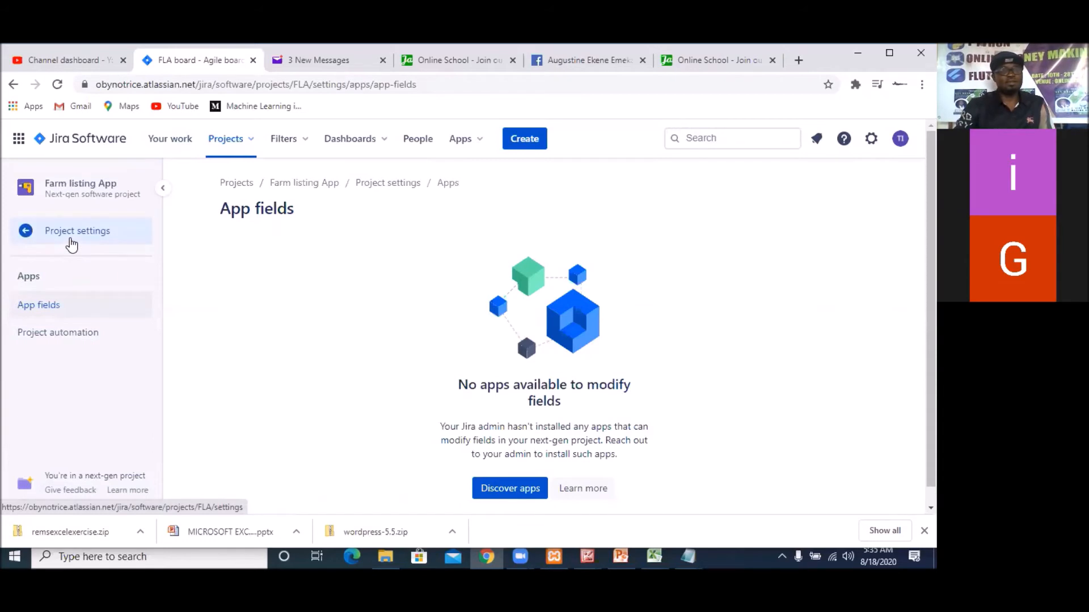
left_click(72, 243)
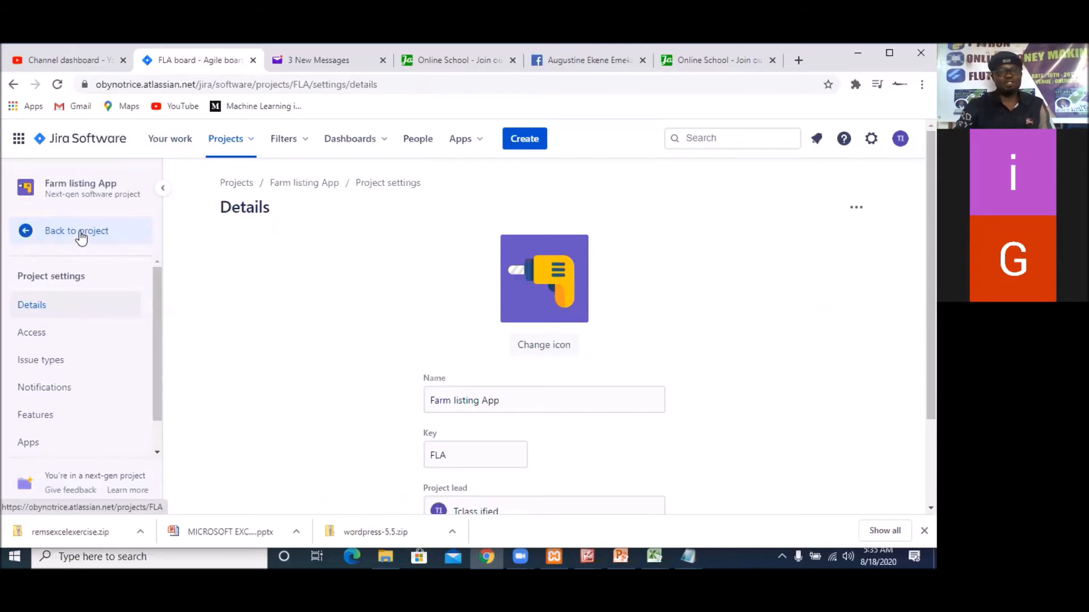
left_click(80, 231)
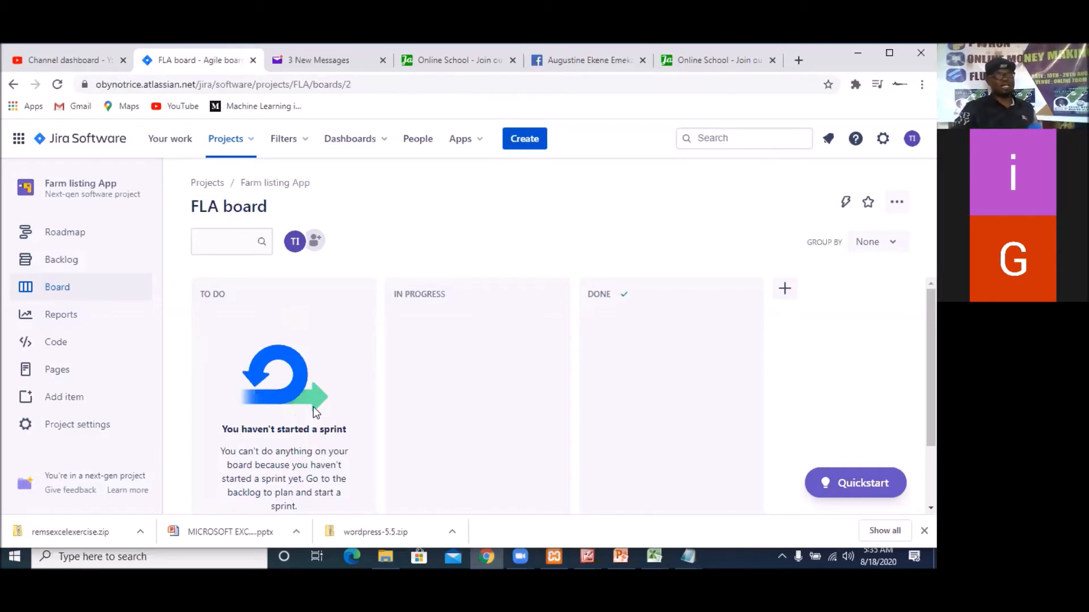
Open the project's backlog and review the planned features in the project Spec file in Notepad
left_click(62, 265)
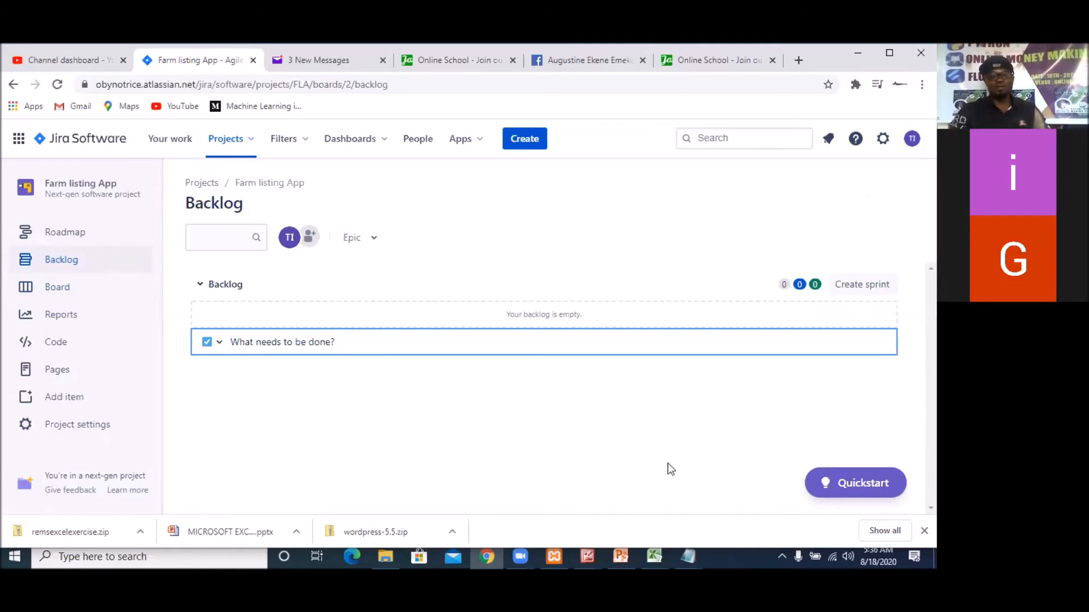
mouse_move(688, 557)
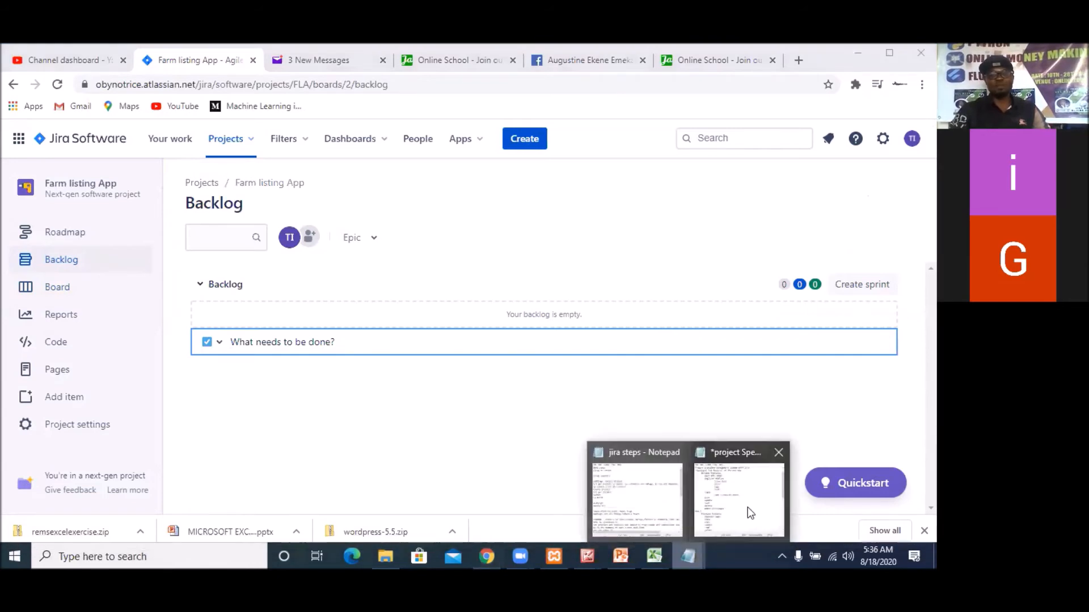
mouse_move(747, 506)
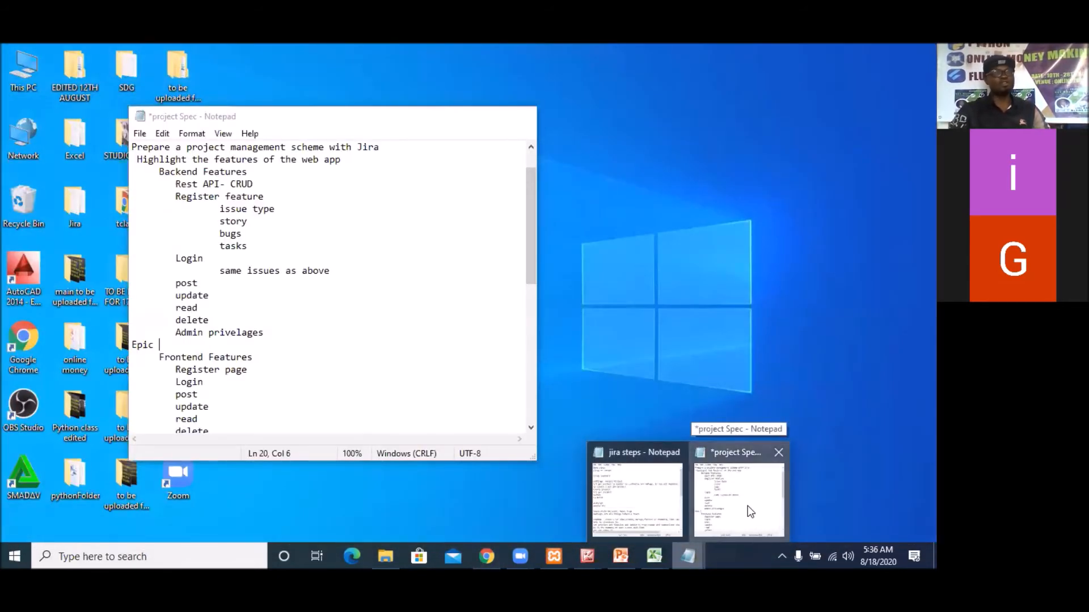
left_click(747, 506)
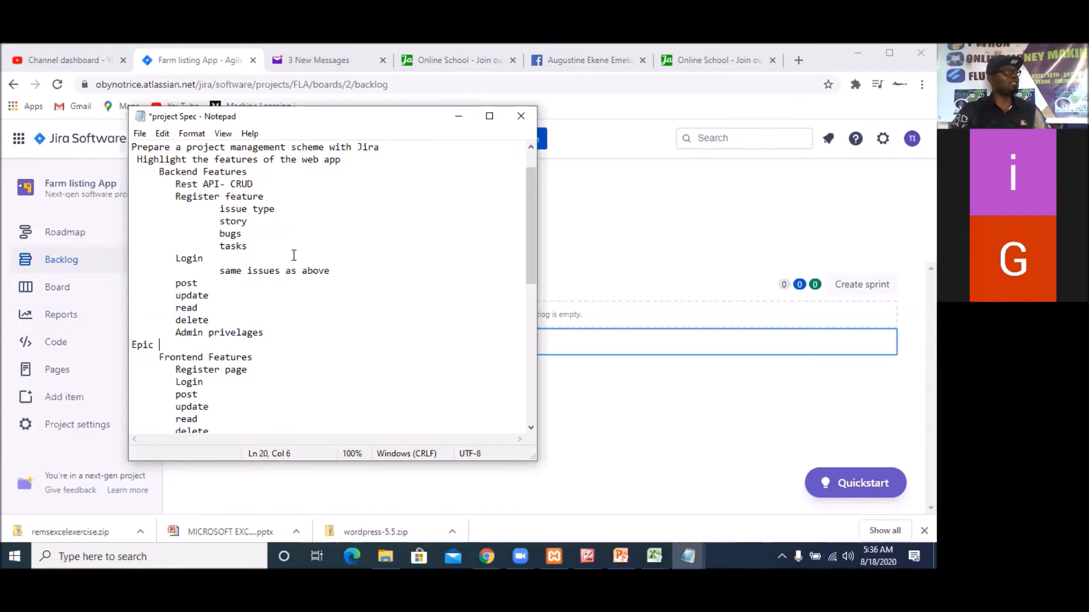
scroll(306, 312, "down", 10)
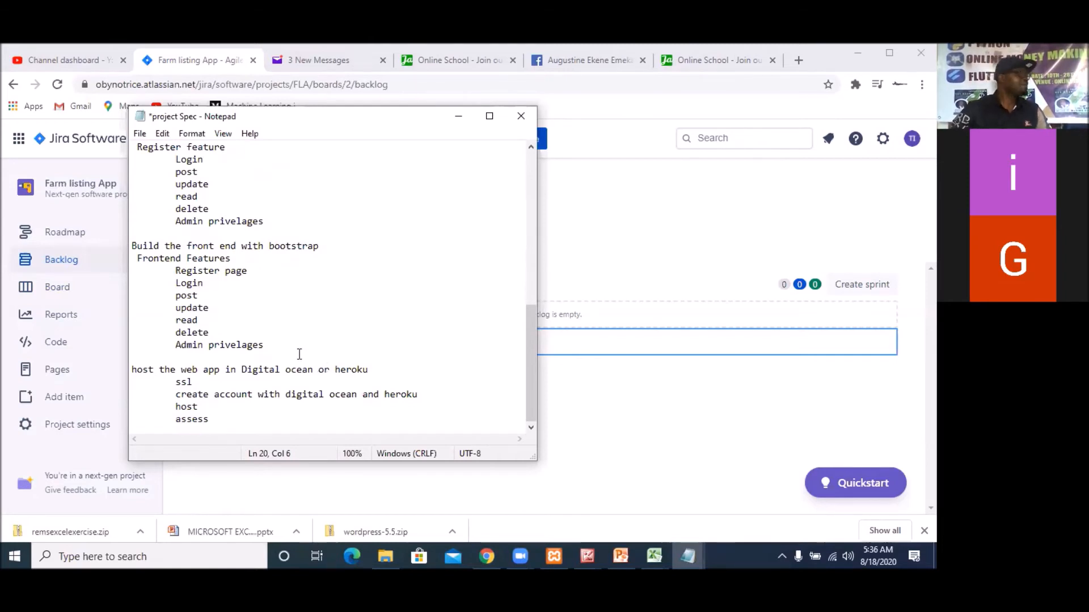
scroll(300, 334, "up", 10)
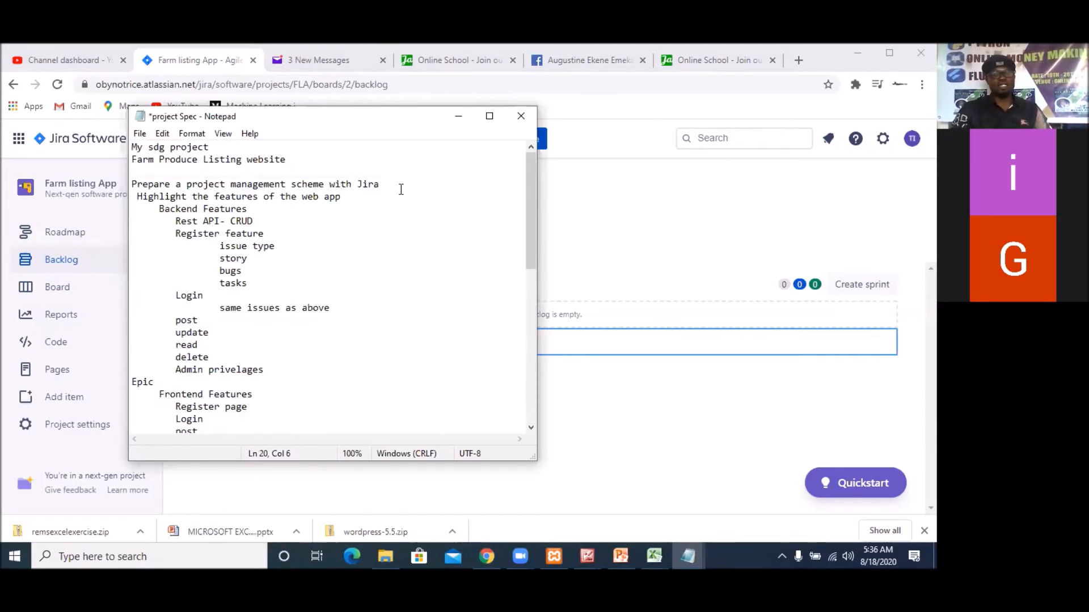
Copy "Prepare a project management scheme with Jira" from the project Spec notes and add it as a task in the Jira backlog
left_click_drag(391, 185, 145, 183)
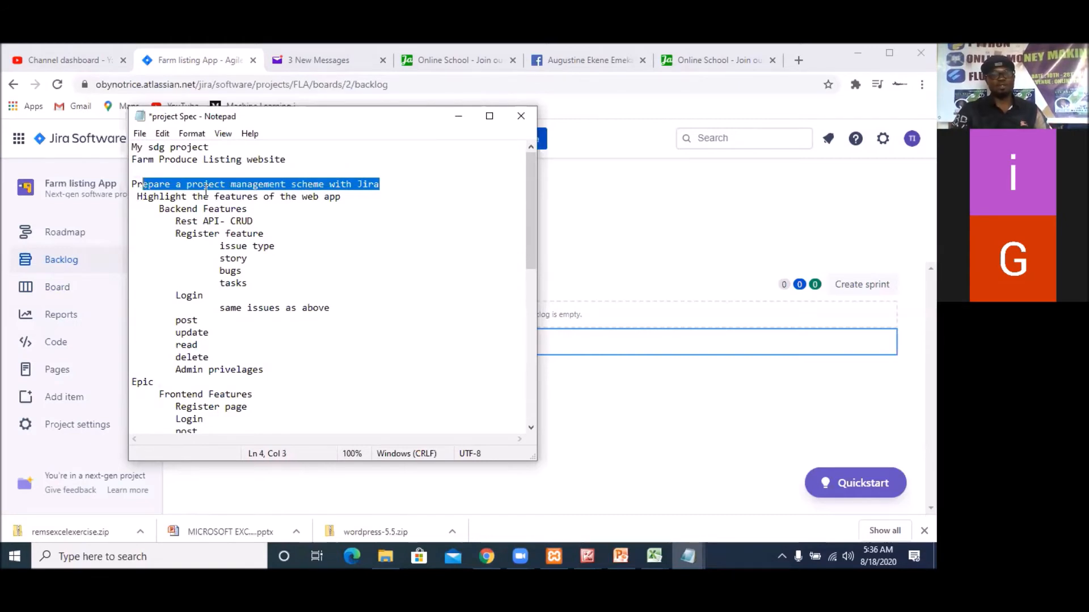
left_click(405, 181)
left_click_drag(406, 181, 122, 183)
right_click(187, 191)
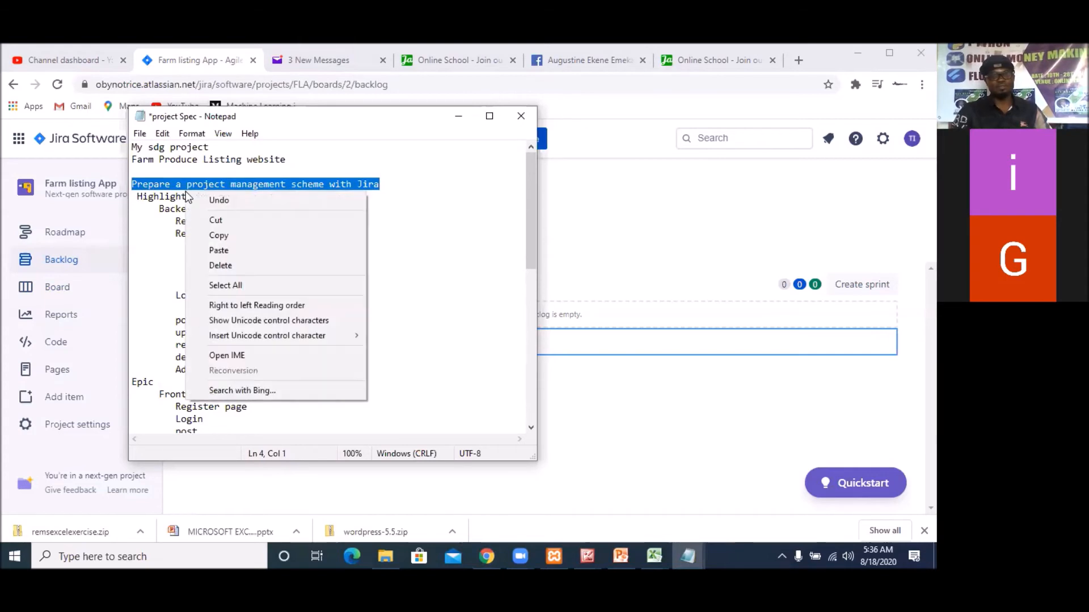
left_click(217, 233)
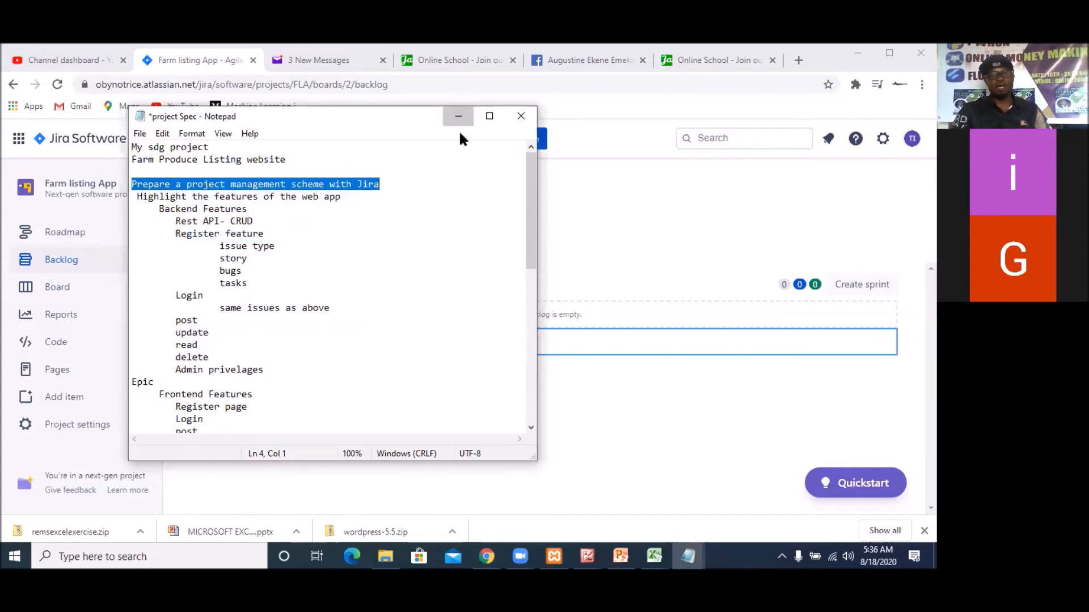
left_click(459, 119)
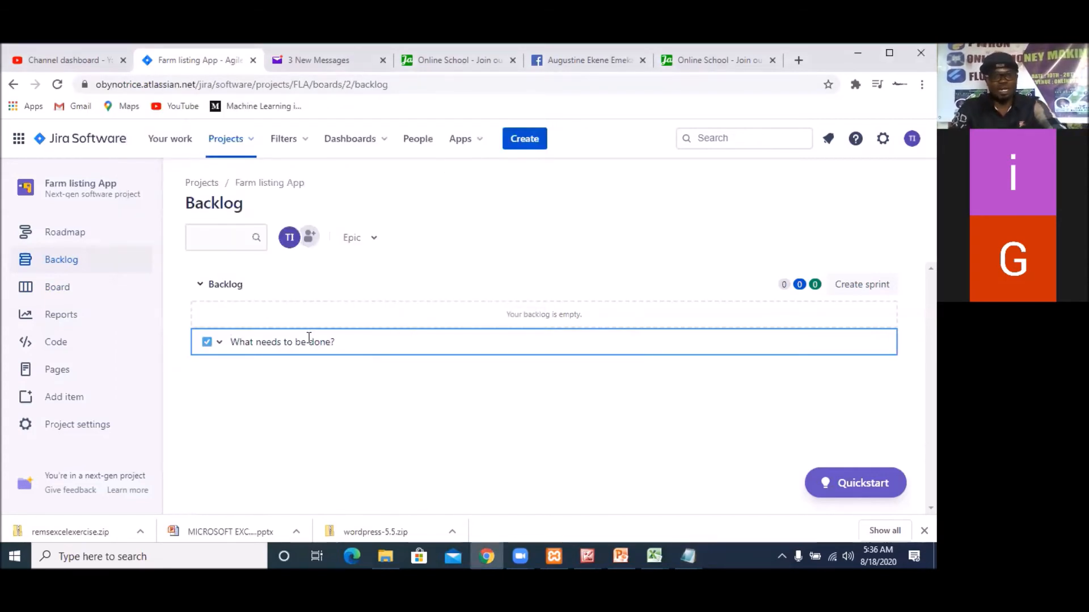
key("ctrl+v")
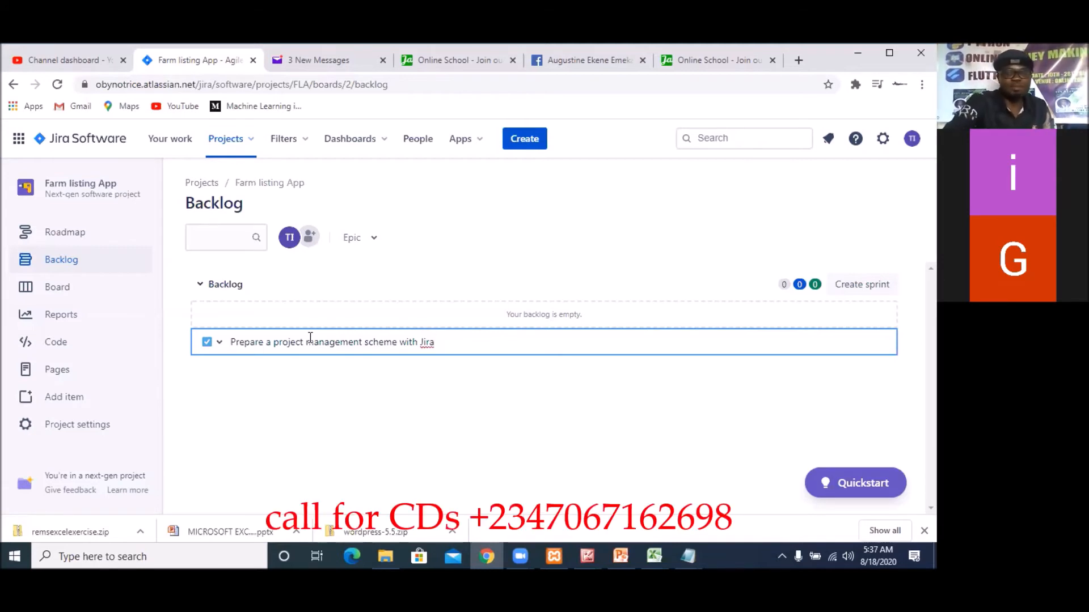
key("Return")
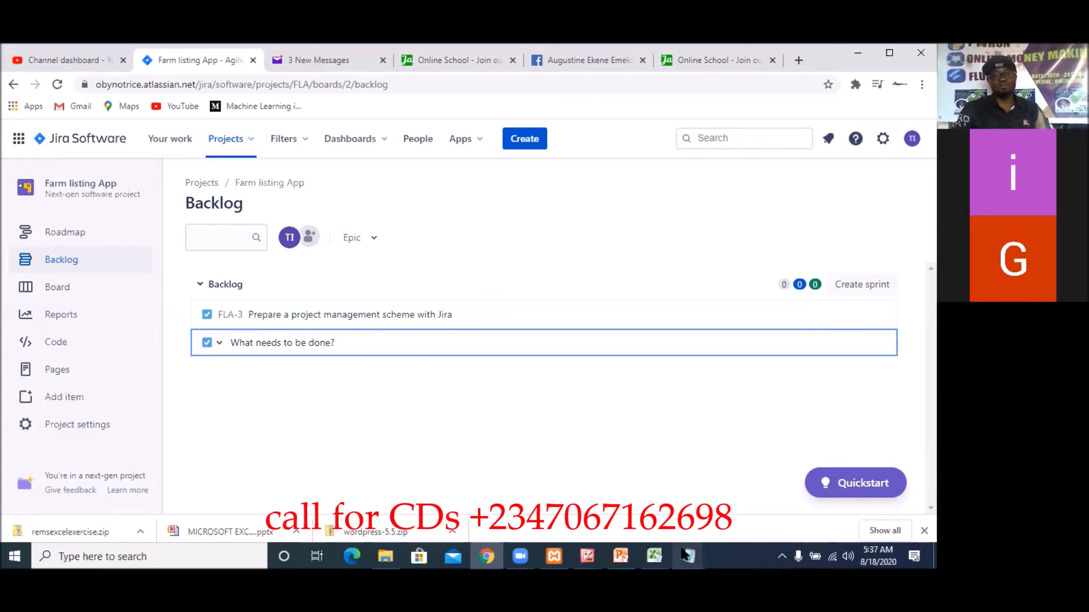
Switch to the project Spec file in Notepad and copy "Register feature" from the backend features list
mouse_move(688, 556)
left_click(650, 506)
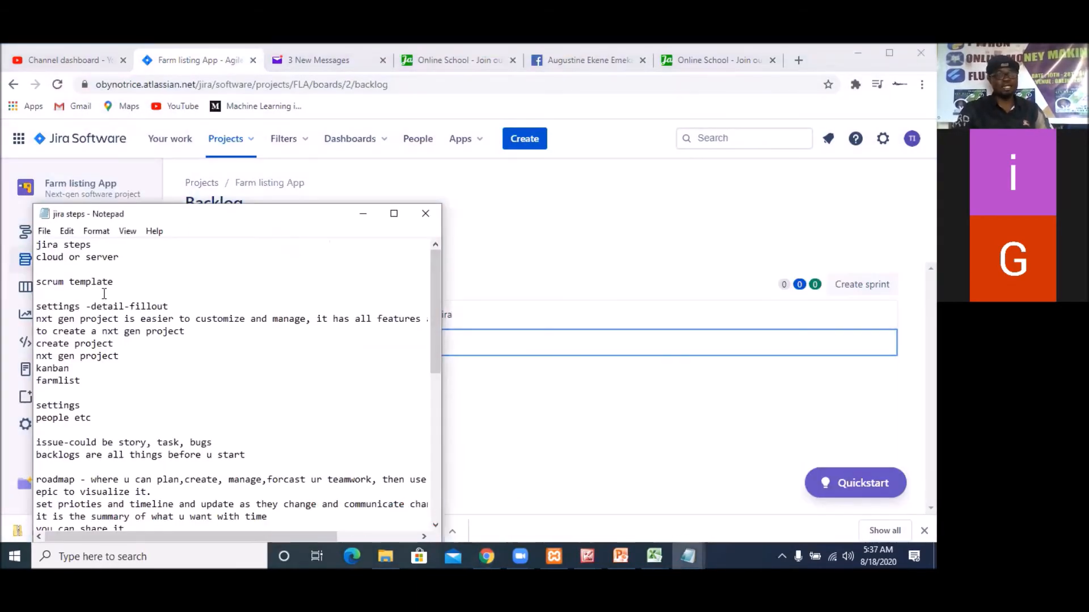
mouse_move(688, 555)
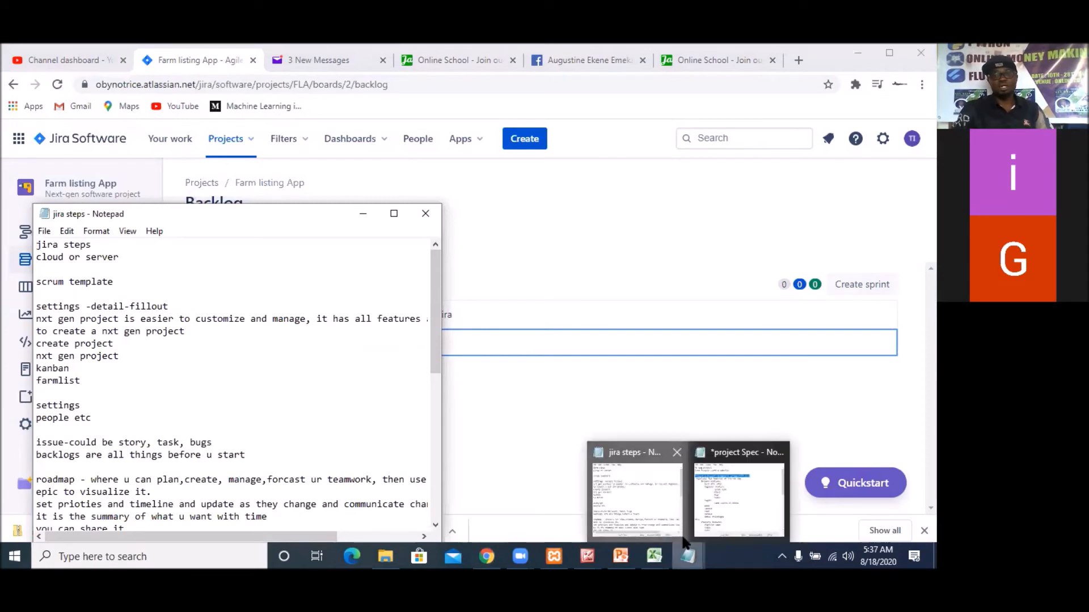
left_click(719, 509)
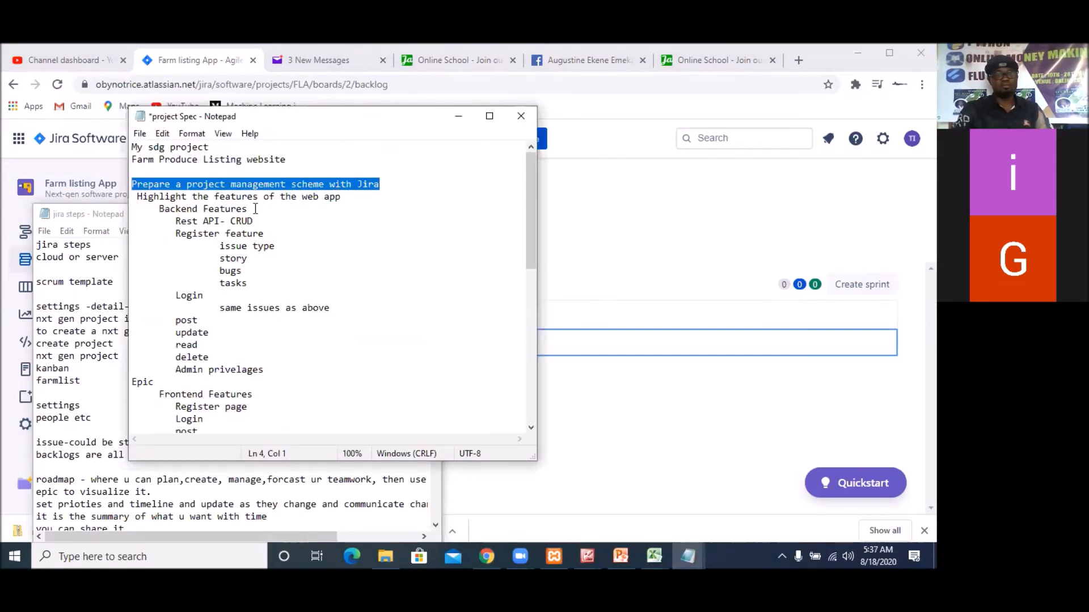
left_click_drag(248, 209, 164, 209)
left_click_drag(266, 234, 175, 234)
right_click(233, 235)
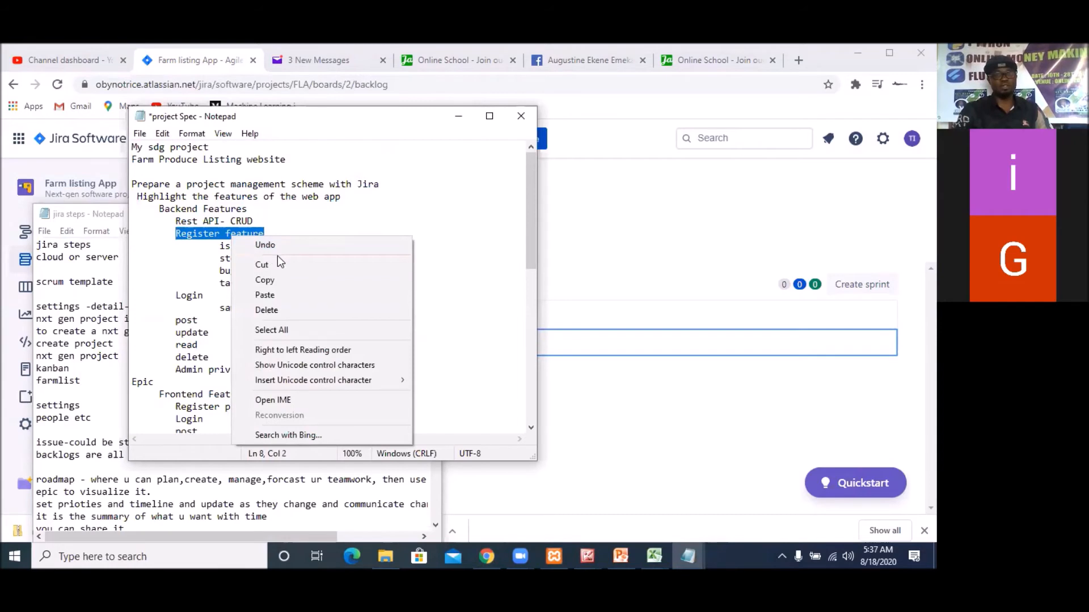
left_click(273, 279)
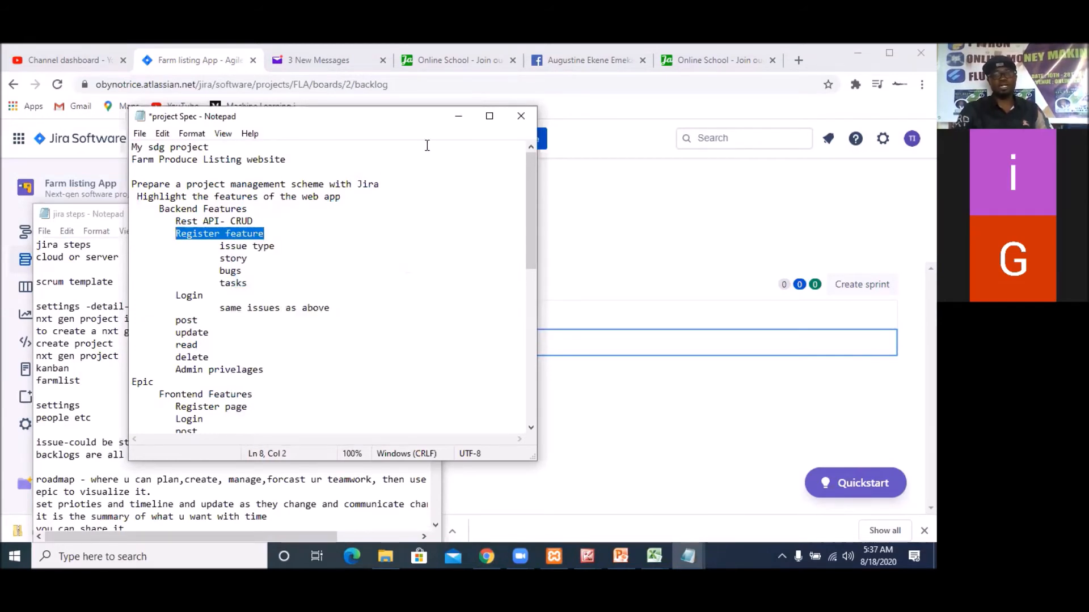
Return to the Jira backlog and add a task named "Register feature" from the copied text
left_click(457, 116)
left_click(467, 349)
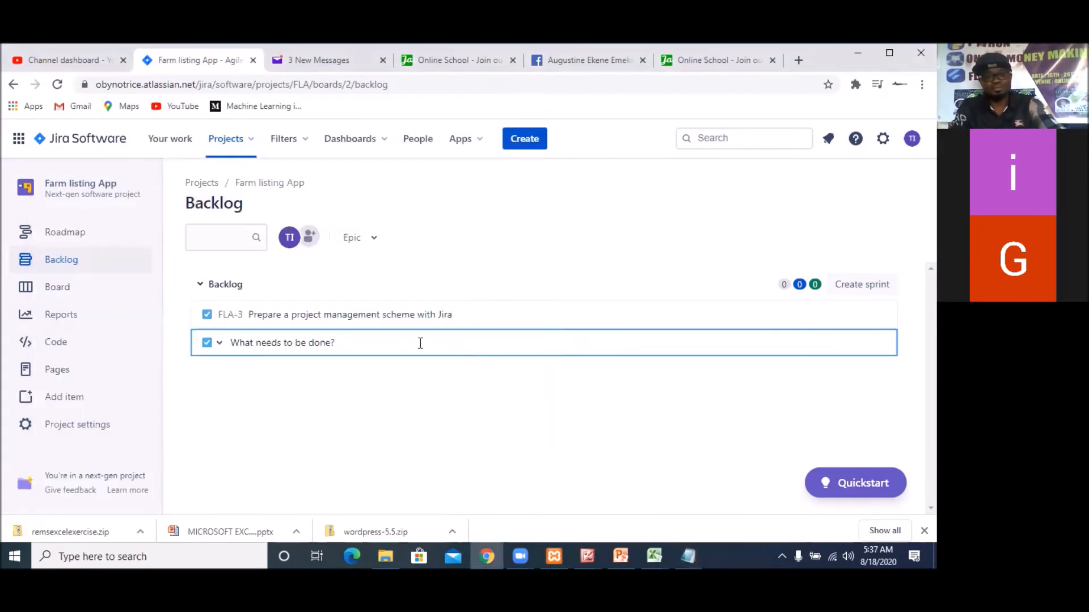
key("ctrl+v")
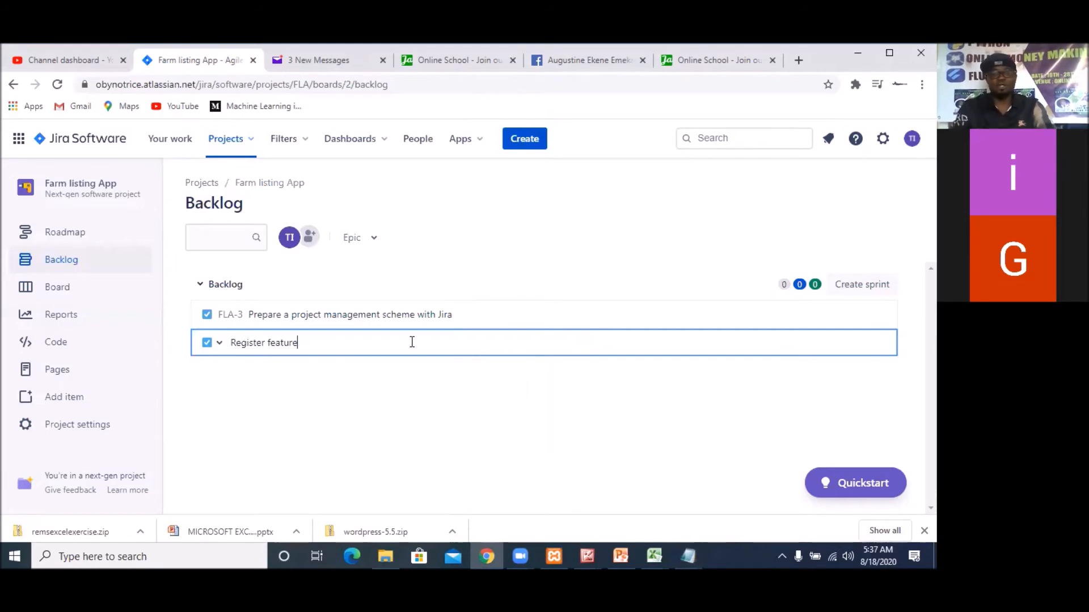
key("Return")
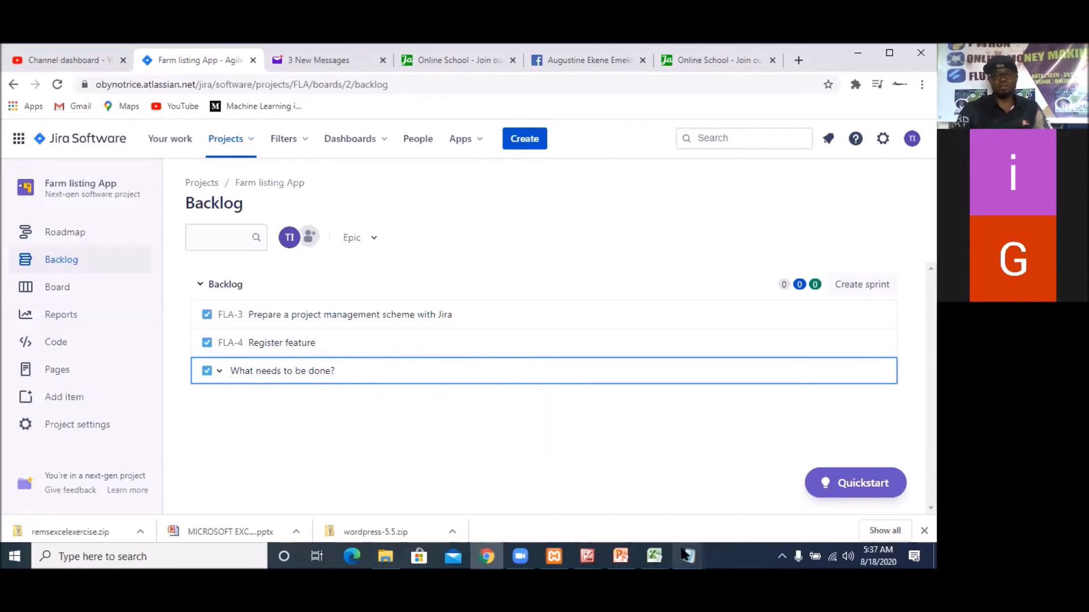
Switch to the project Spec file in Notepad and copy "Login" from the backend features list
mouse_move(685, 554)
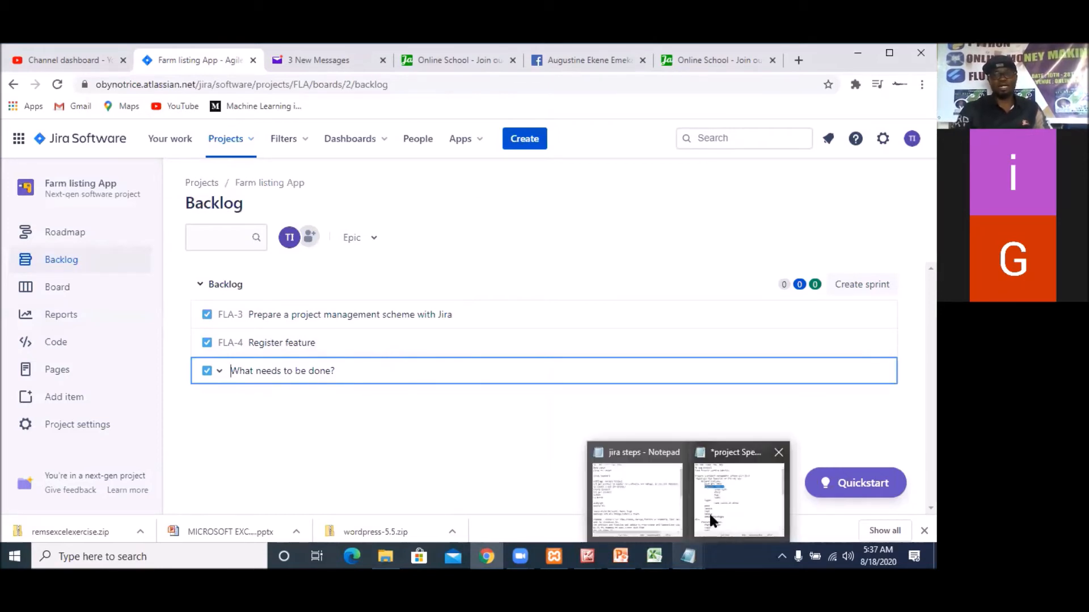
left_click(709, 516)
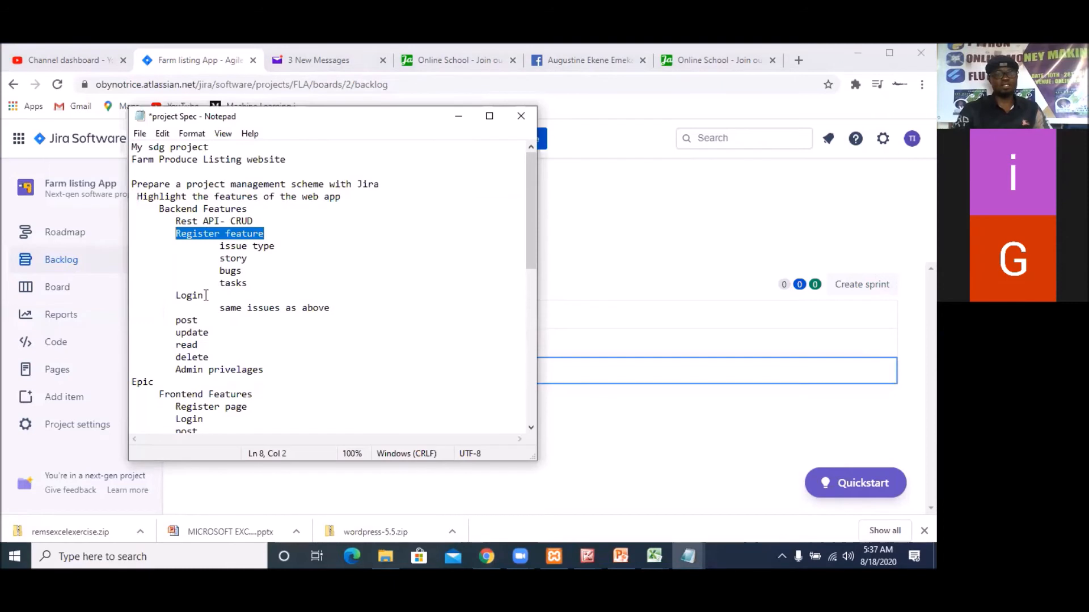
double_click(189, 296)
right_click(191, 300)
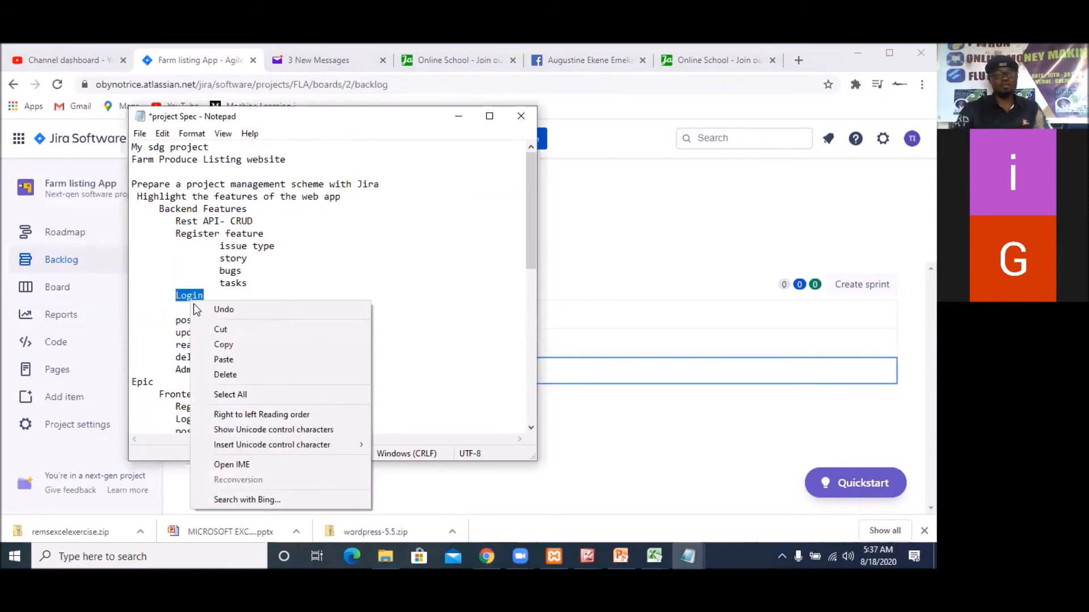
left_click(237, 343)
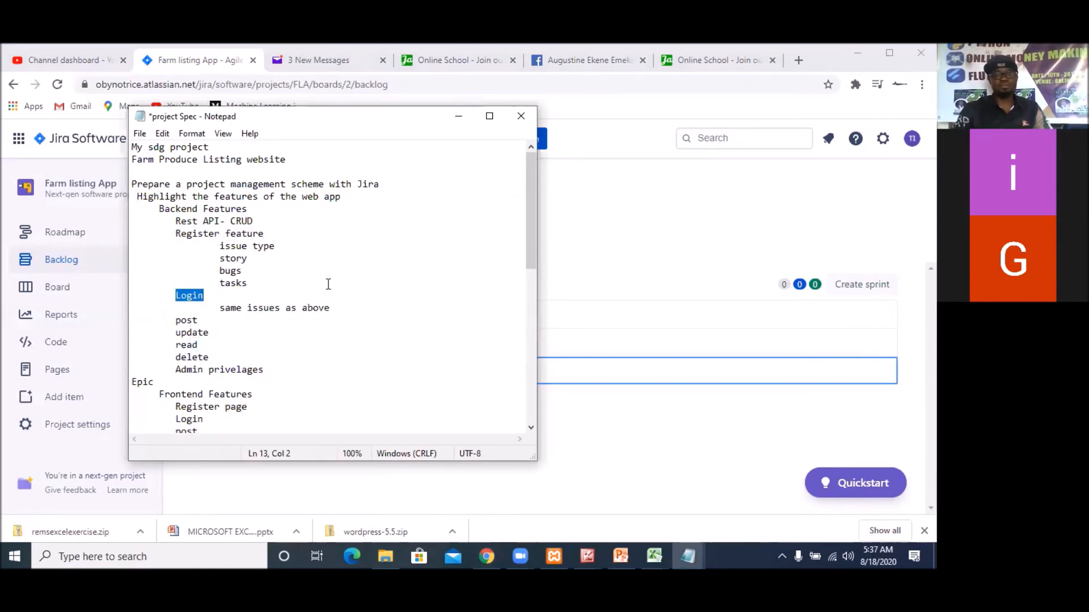
Return to the Jira backlog and add a task named "Login" from the copied text
left_click(608, 292)
left_click(235, 373)
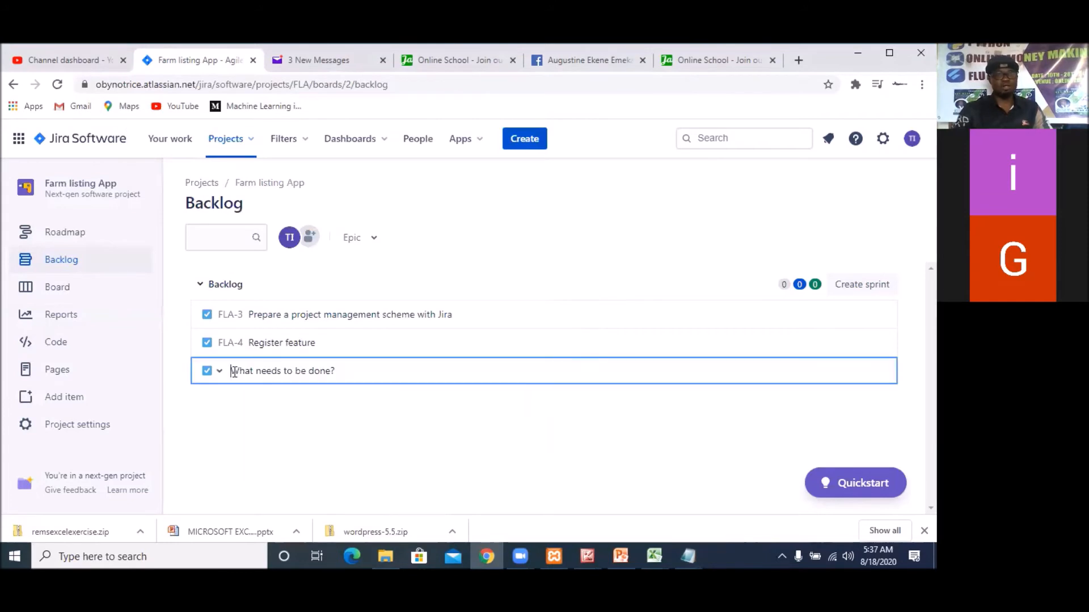
key("ctrl+v")
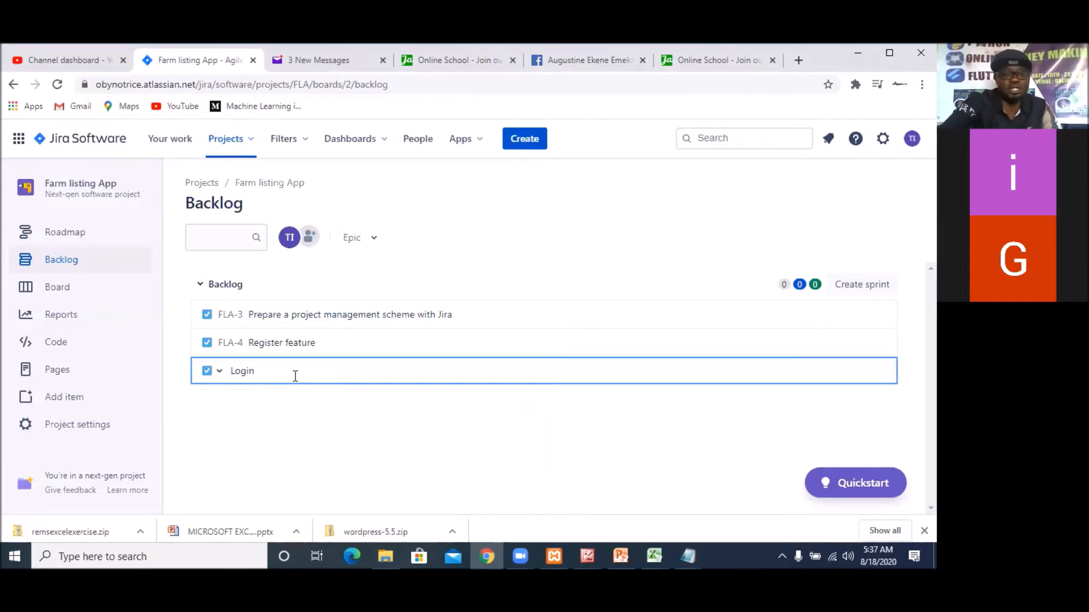
key("Return")
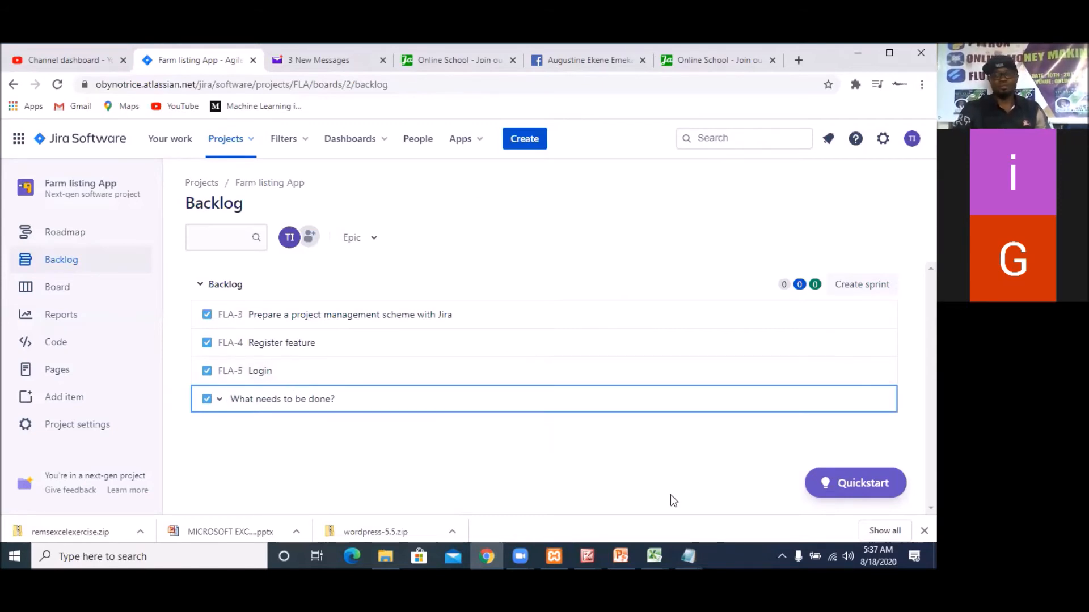
Switch to the project Spec file in Notepad and copy "post" from the backend features list
mouse_move(688, 556)
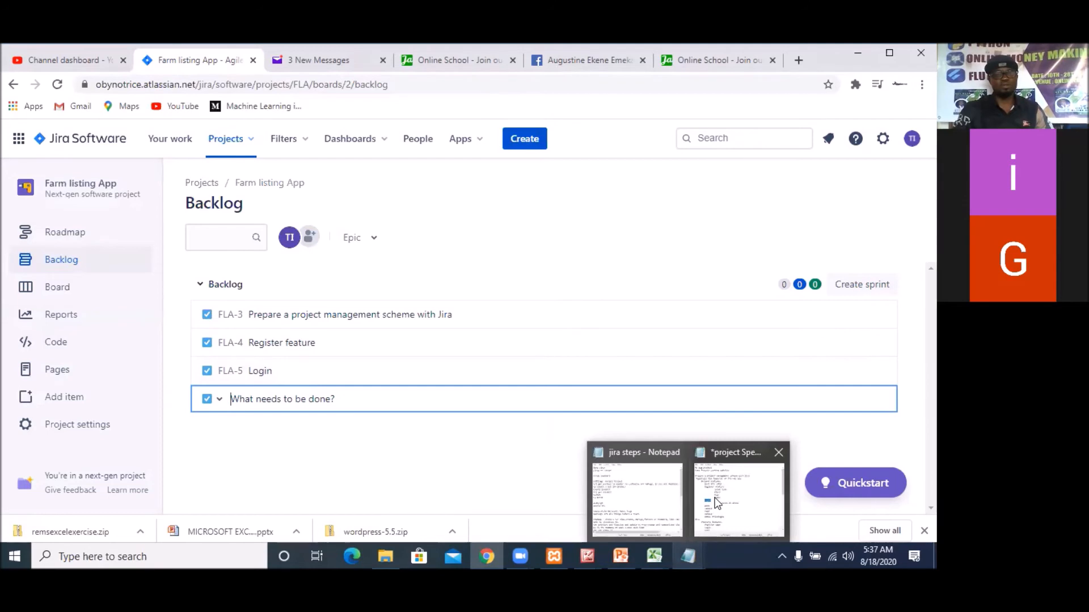
left_click(717, 503)
double_click(187, 320)
right_click(190, 320)
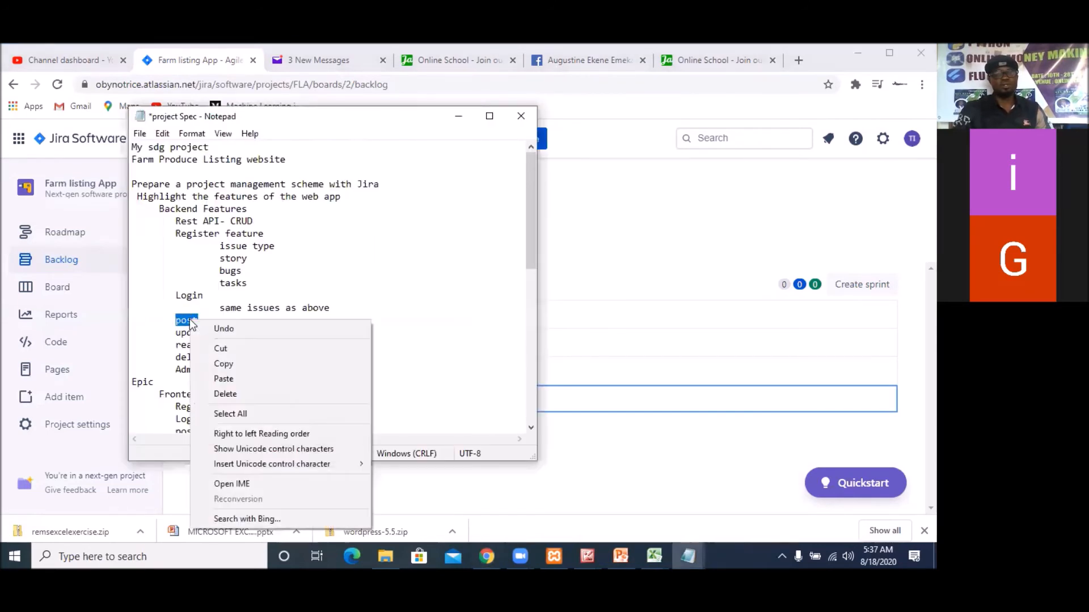
left_click(235, 364)
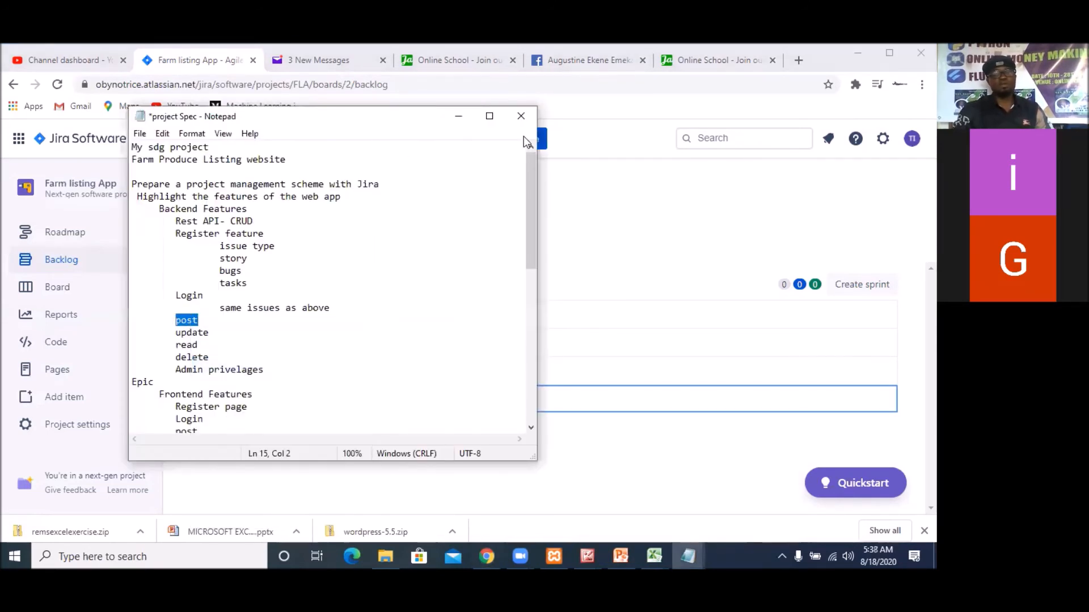
Return to the Jira backlog and add a task named "Post a Farm Produce"
key("alt+Tab")
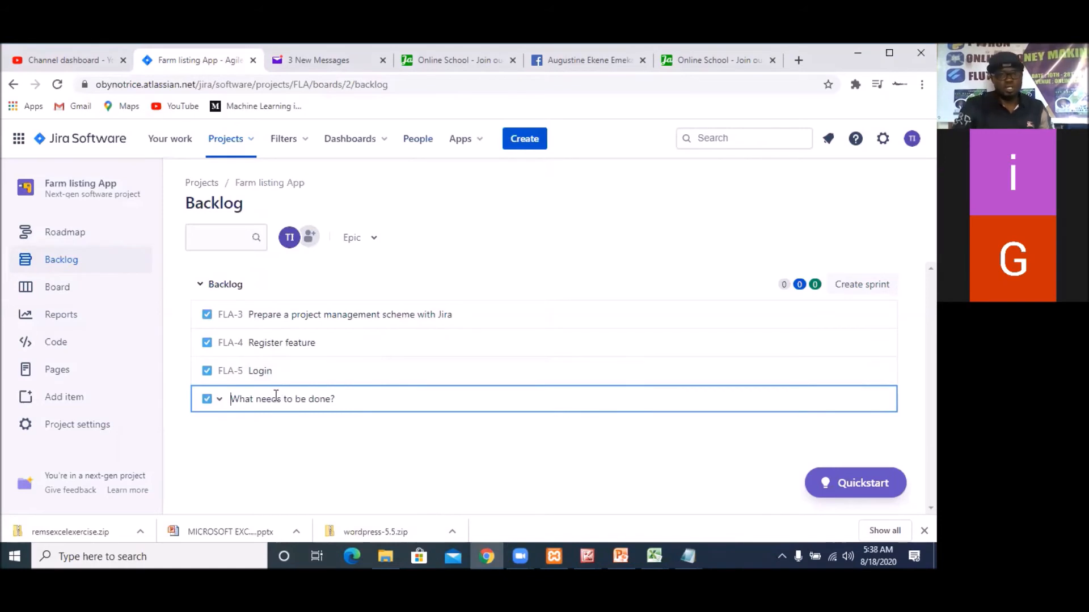
type("Pos")
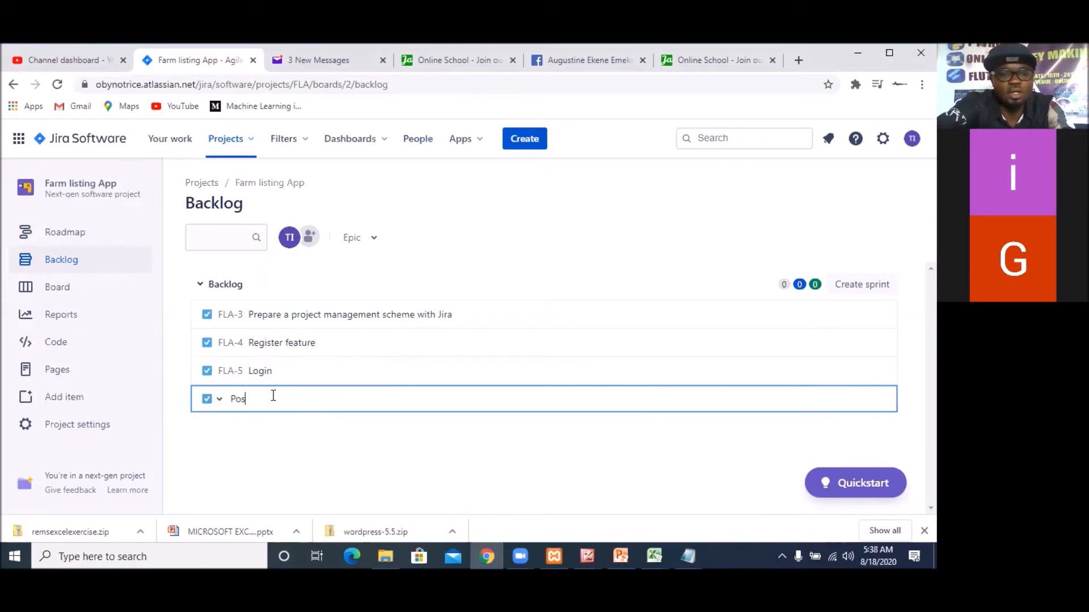
type("t a F")
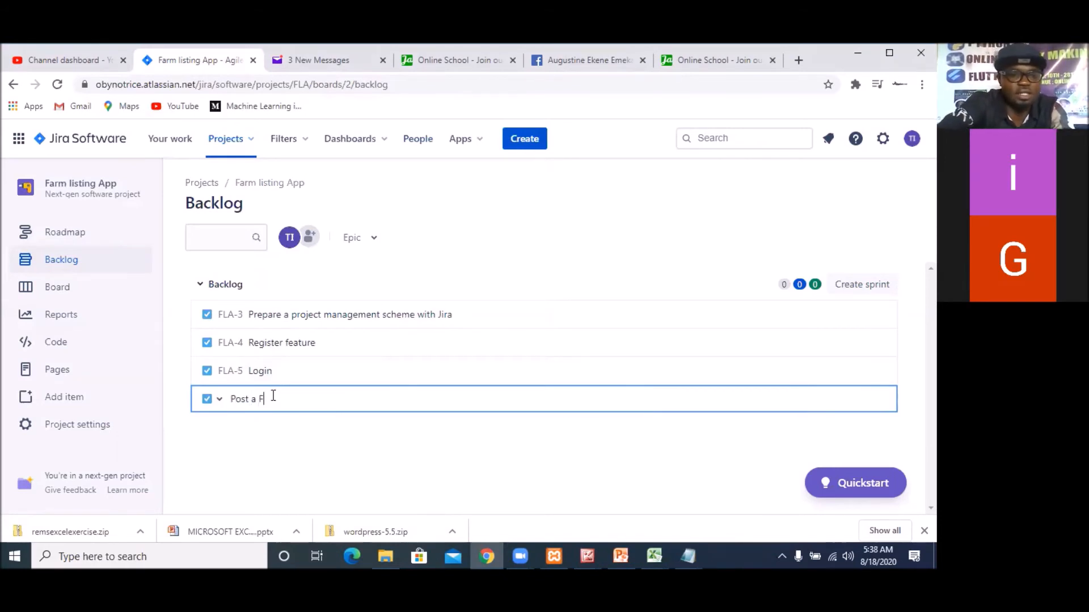
type("arm Produce")
key("Return")
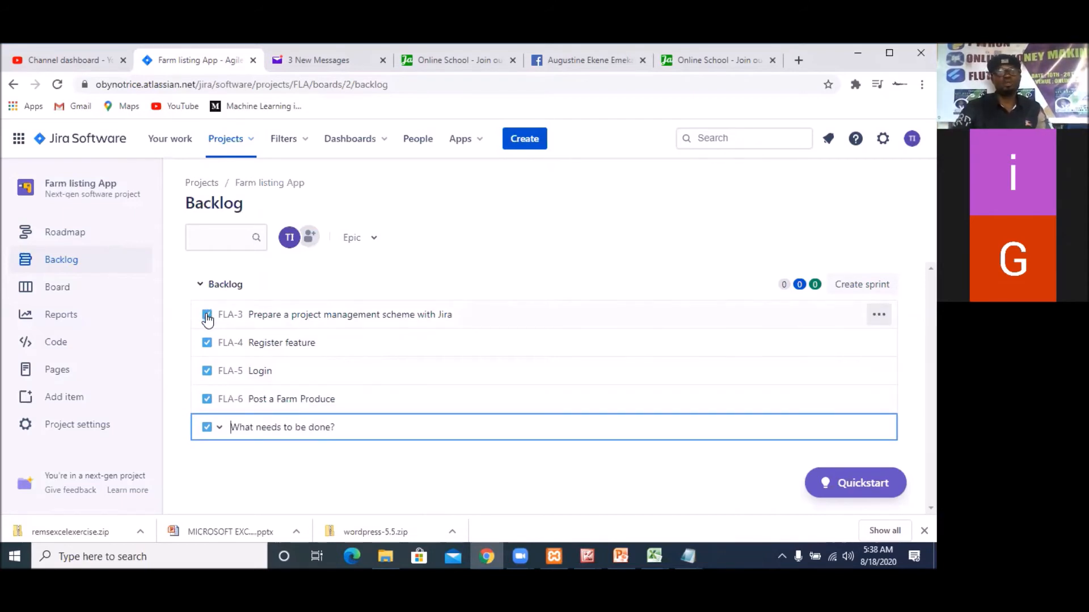
Set the issue type of the new backlog entry to Story
left_click(221, 430)
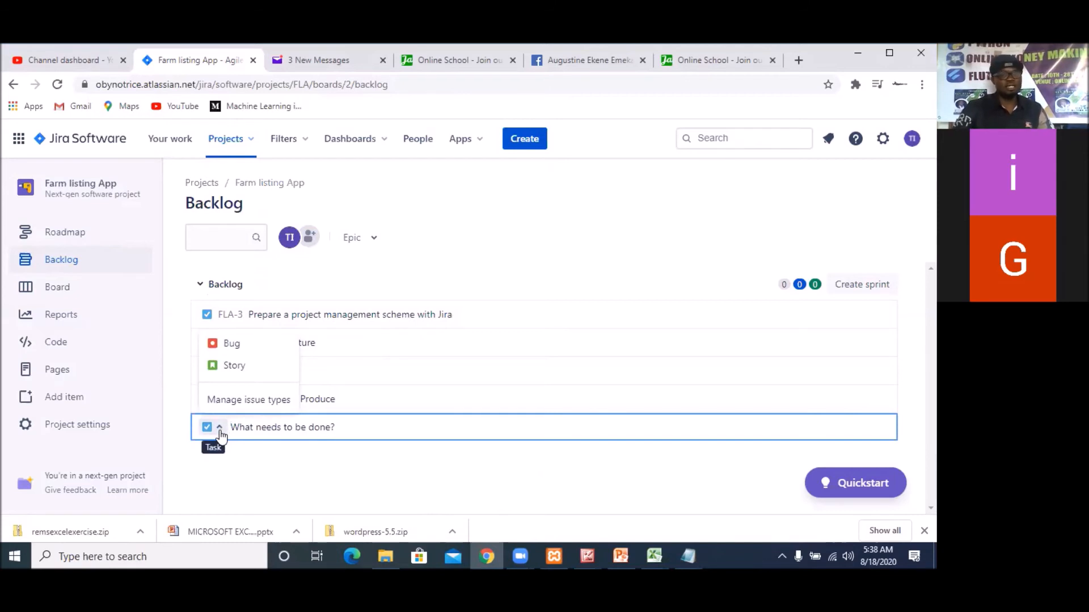
left_click(229, 375)
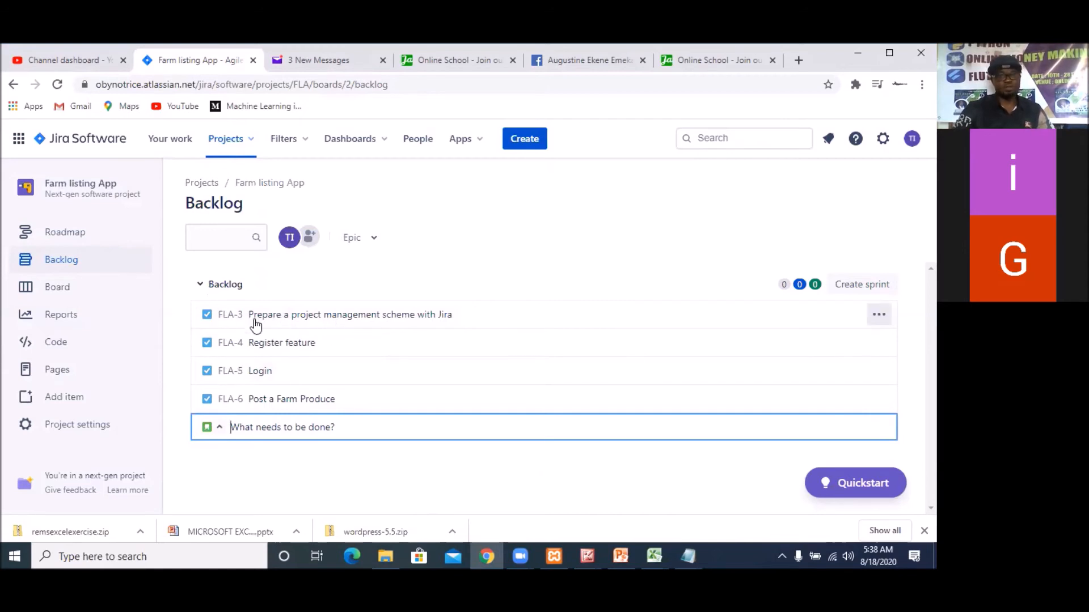
Open the details of the "Prepare a project management scheme with Jira" task and view its available actions
left_click(210, 321)
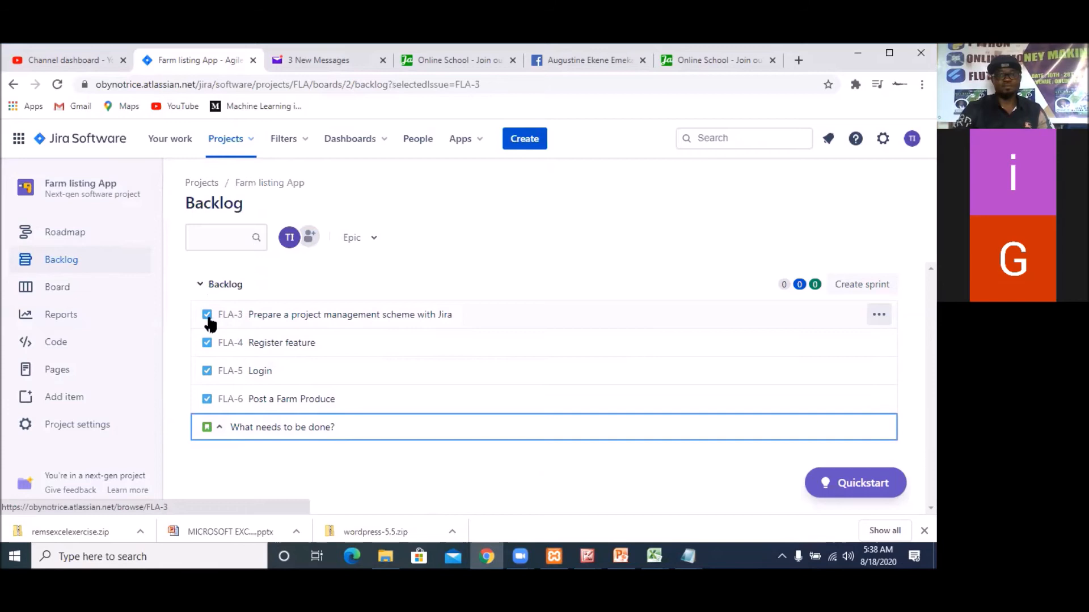
left_click(208, 321)
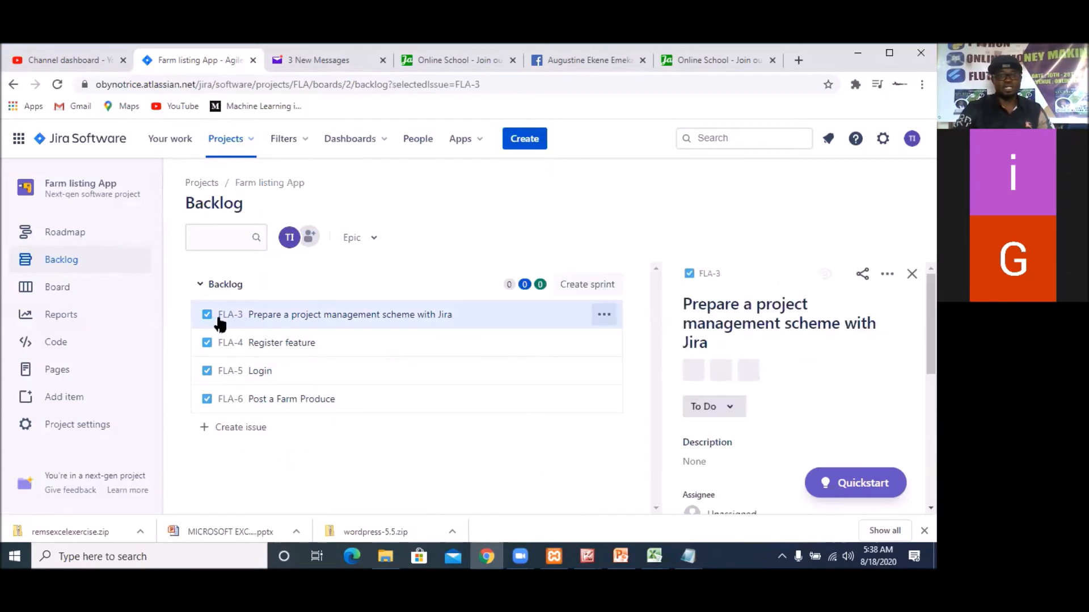
left_click(600, 319)
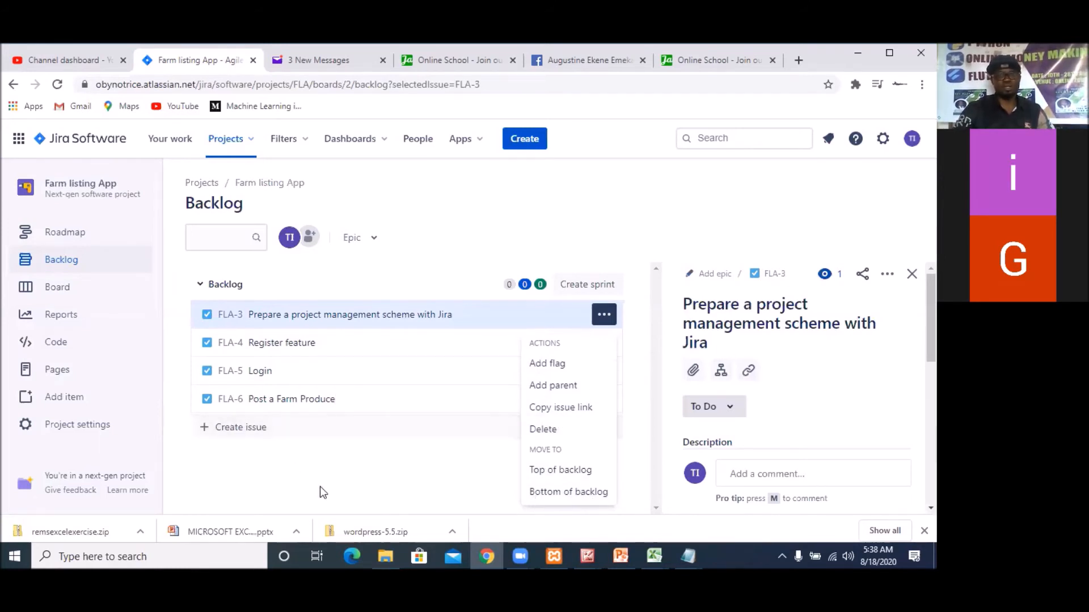
left_click(346, 495)
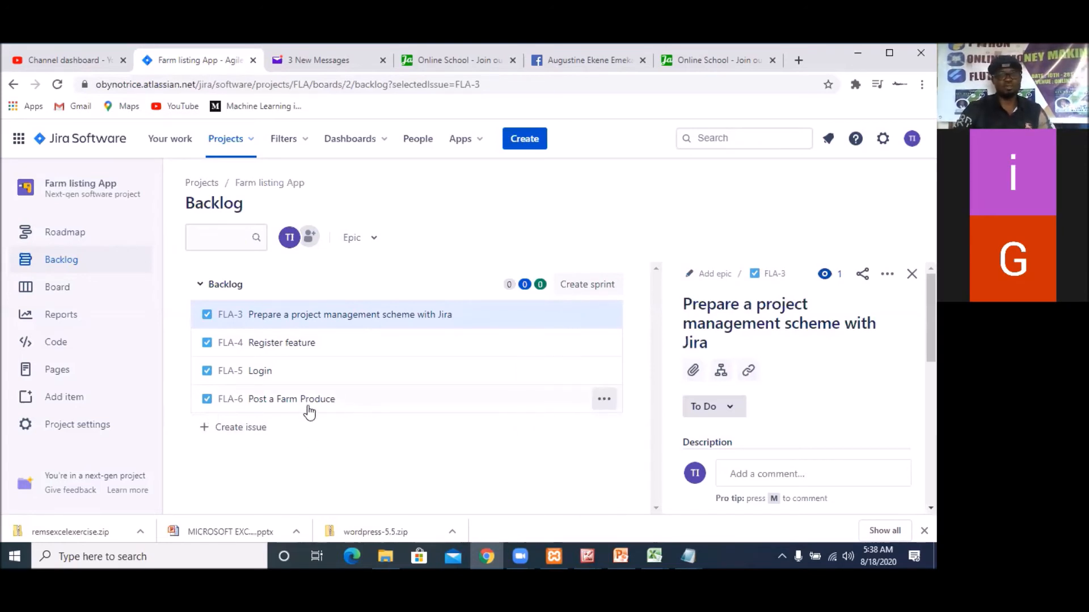
Start a new backlog issue, and copy "update" from the backend features list in the project Spec file in Notepad
left_click(248, 431)
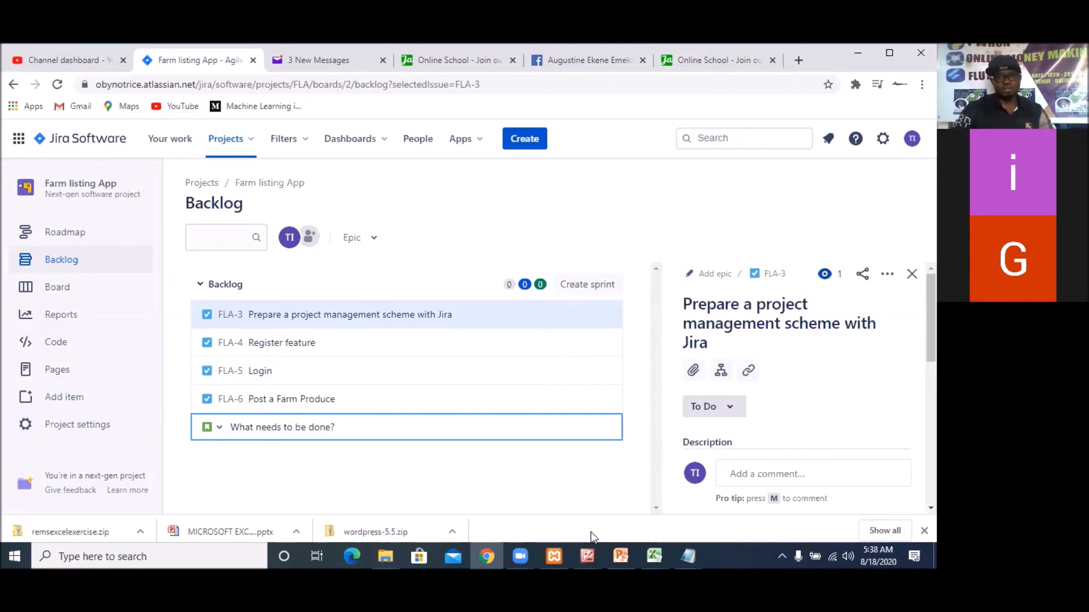
mouse_move(683, 554)
left_click(656, 517)
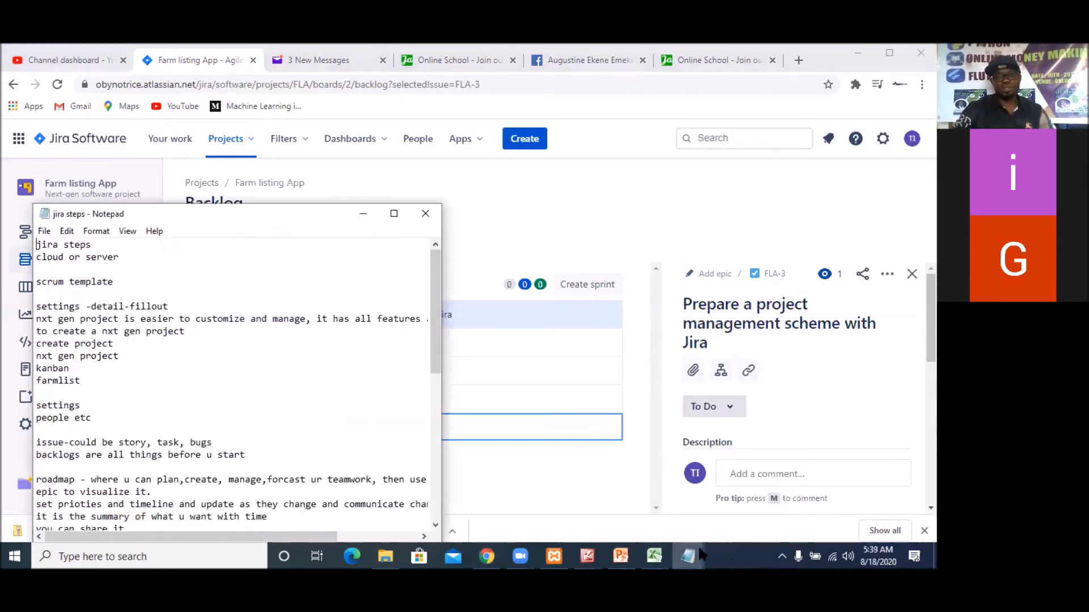
mouse_move(686, 554)
left_click(747, 491)
double_click(192, 332)
right_click(180, 332)
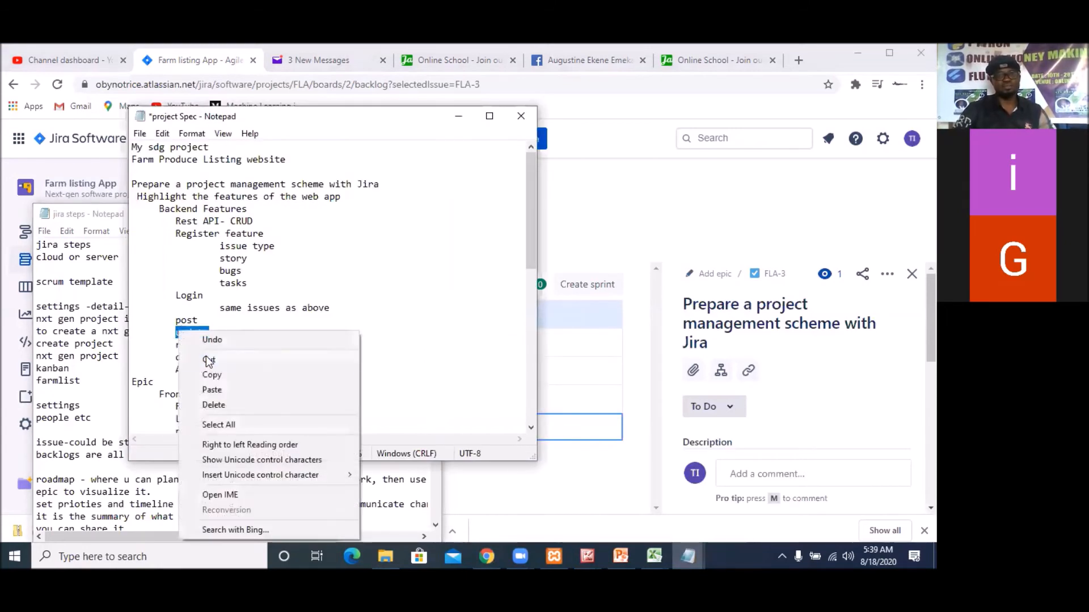
left_click(211, 374)
Return to the Jira backlog and add a story named "update the farm produce"
left_click(559, 428)
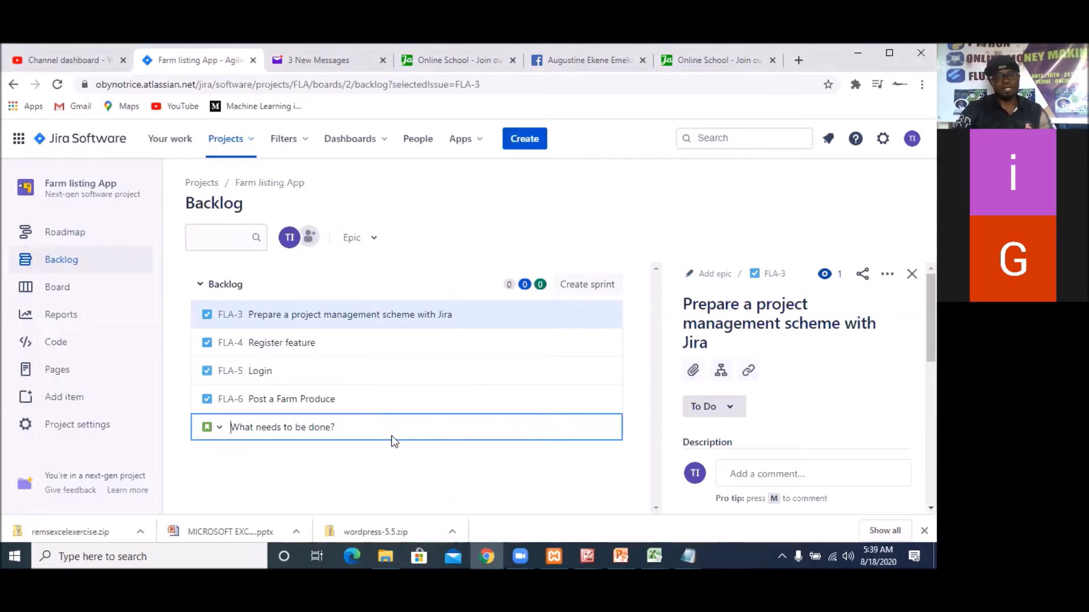
left_click(219, 430)
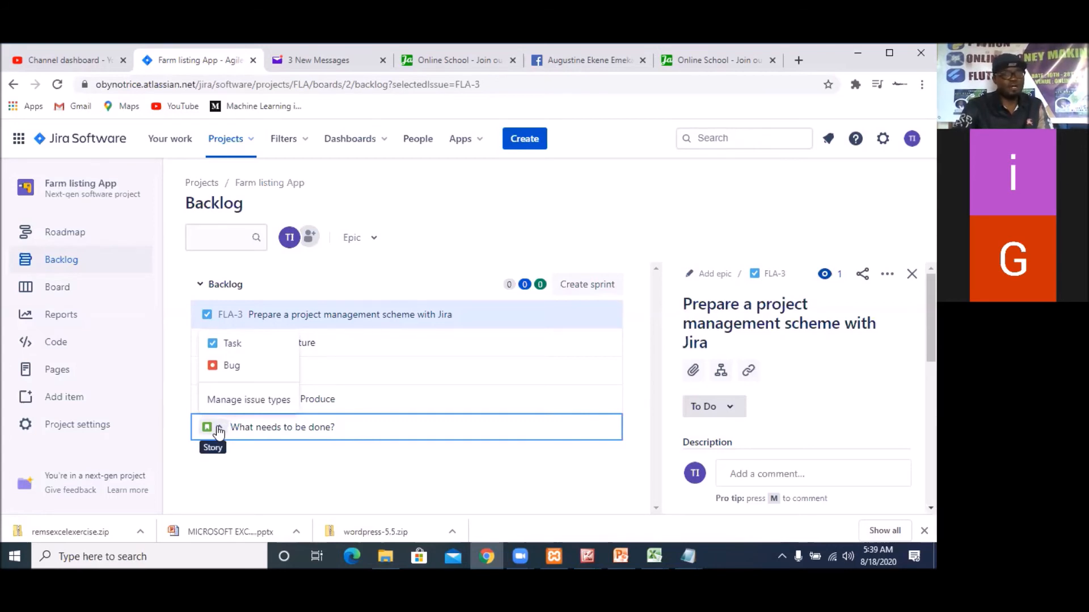
left_click(364, 422)
type("update")
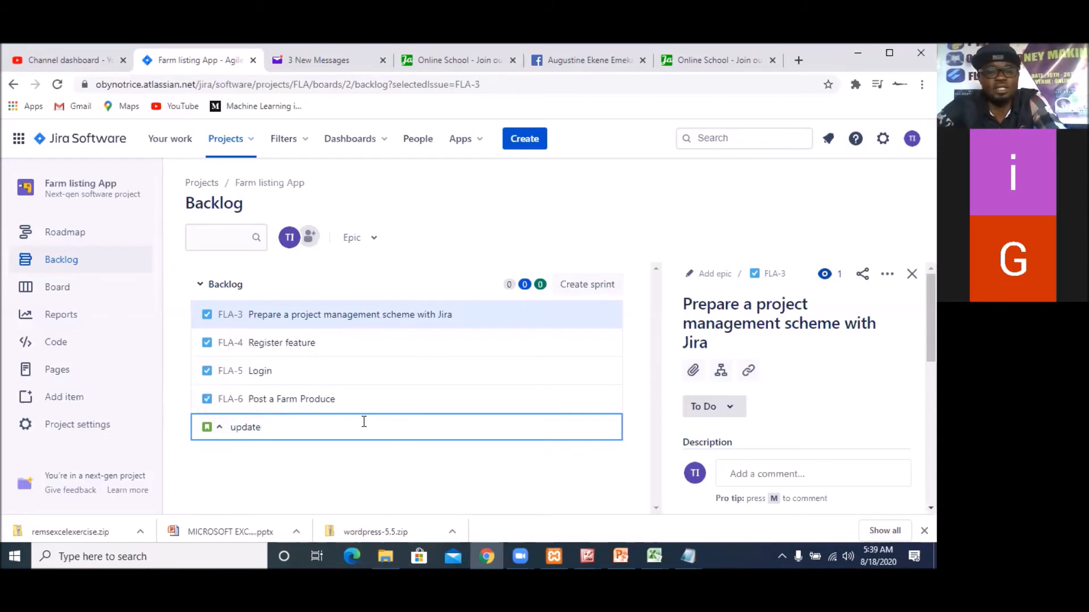
type("  the farm ")
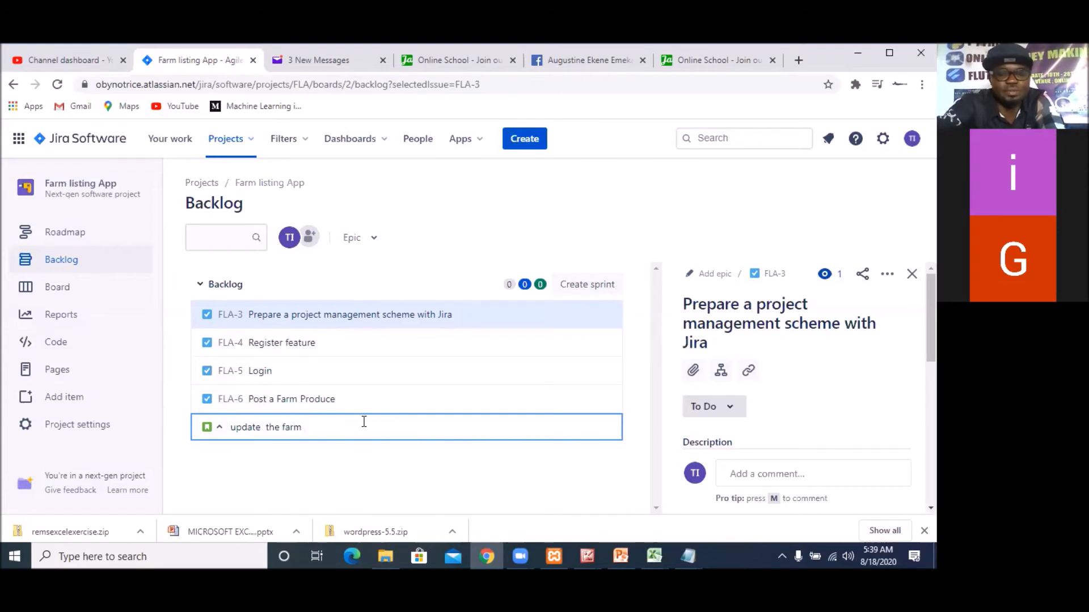
type("produce")
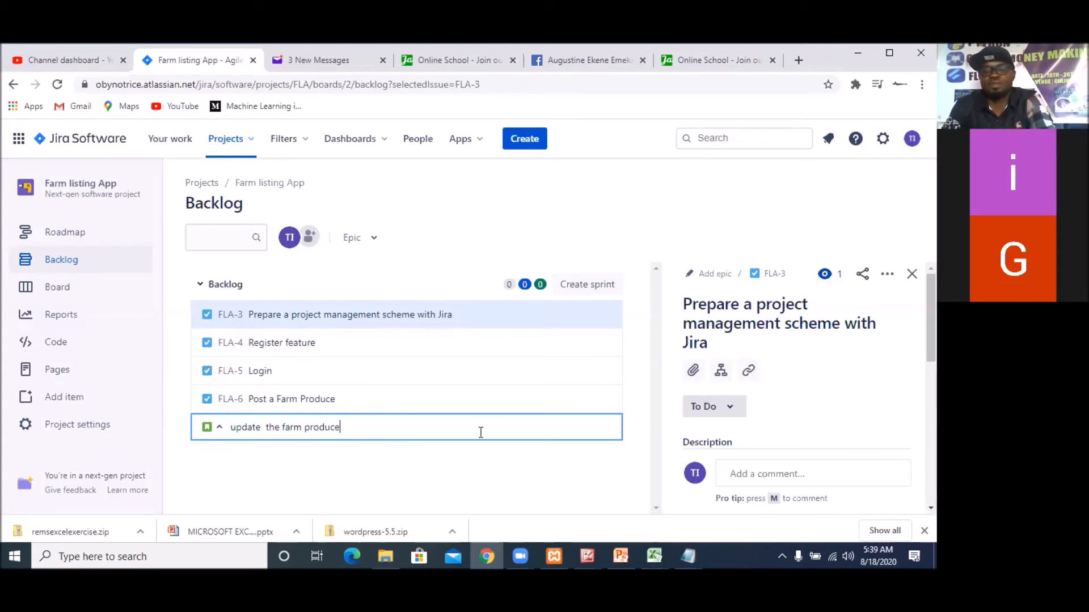
key("Return")
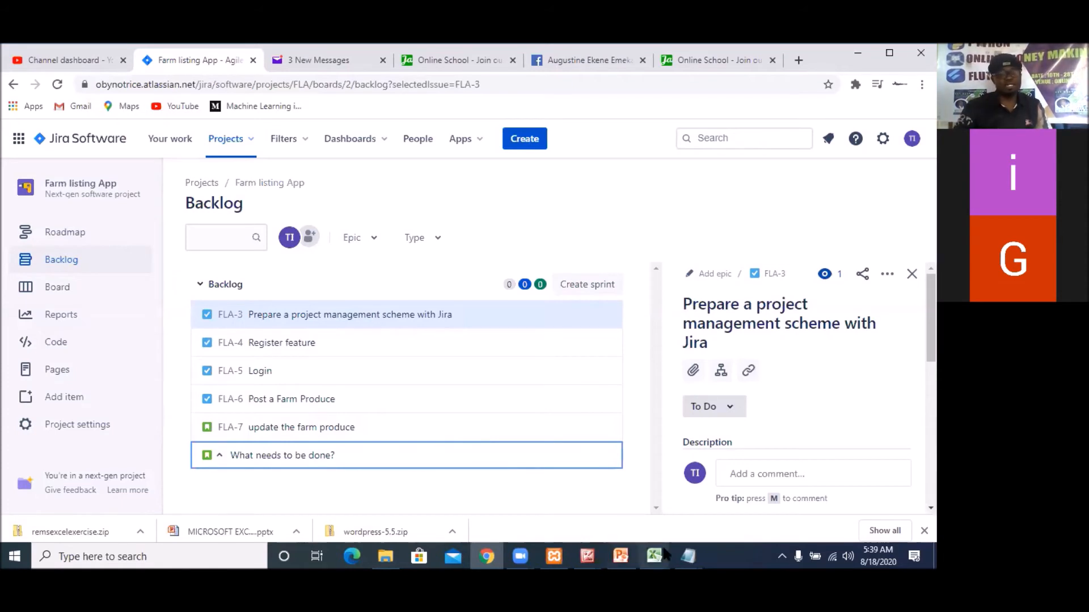
Set the issue type of the next new backlog entry to Bug
left_click(220, 457)
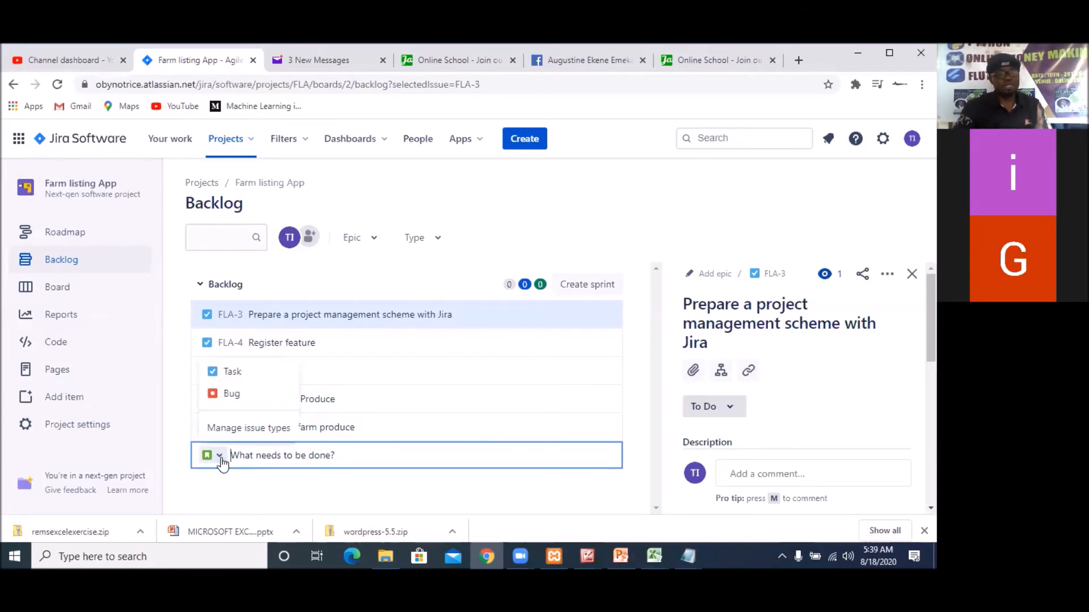
left_click(231, 394)
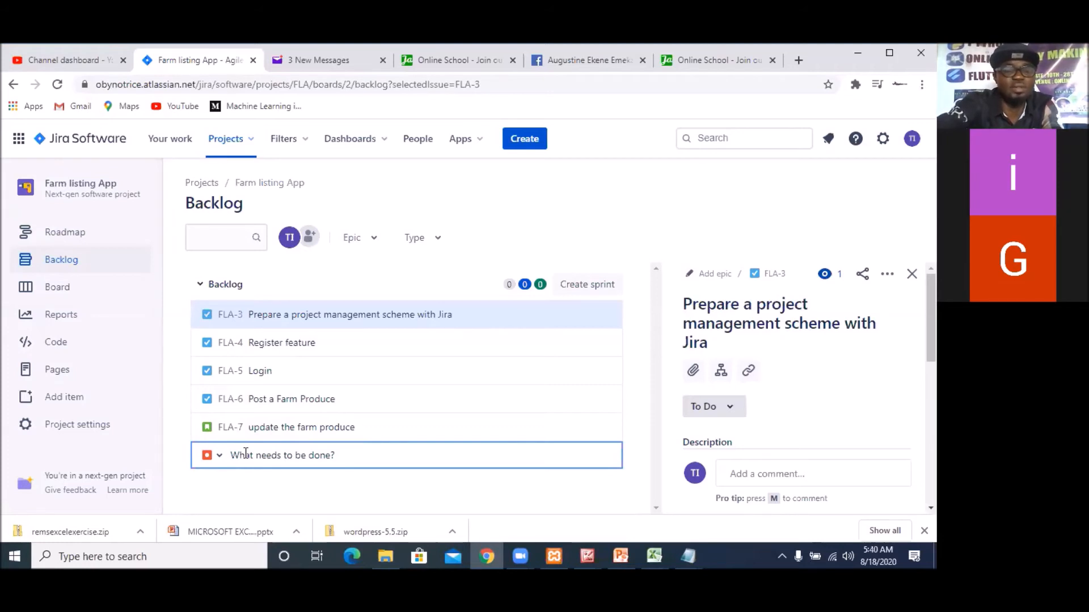
type("the test")
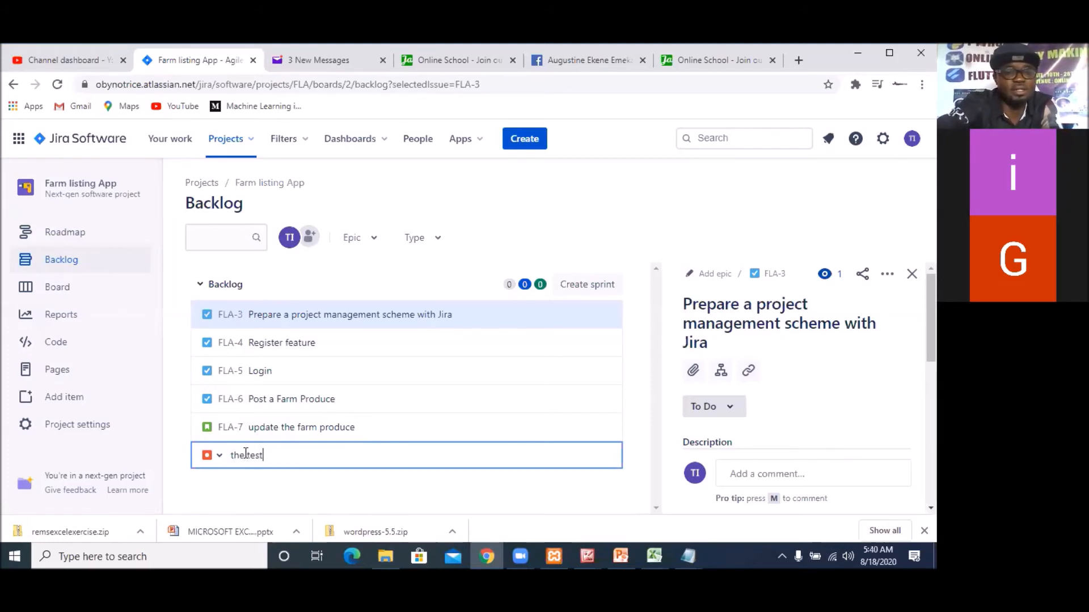
type(" is n")
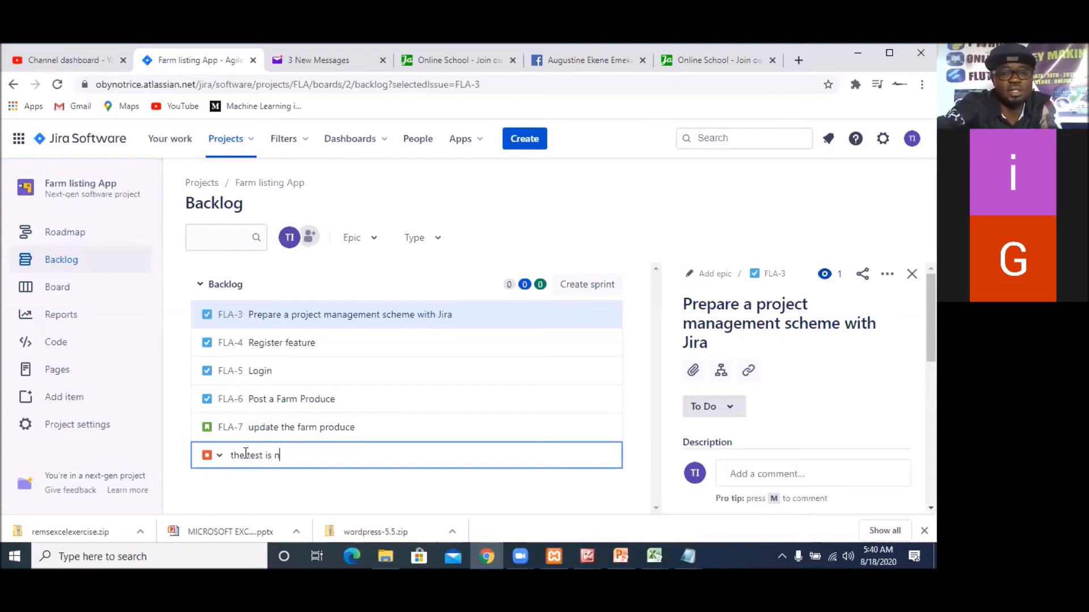
type("ort")
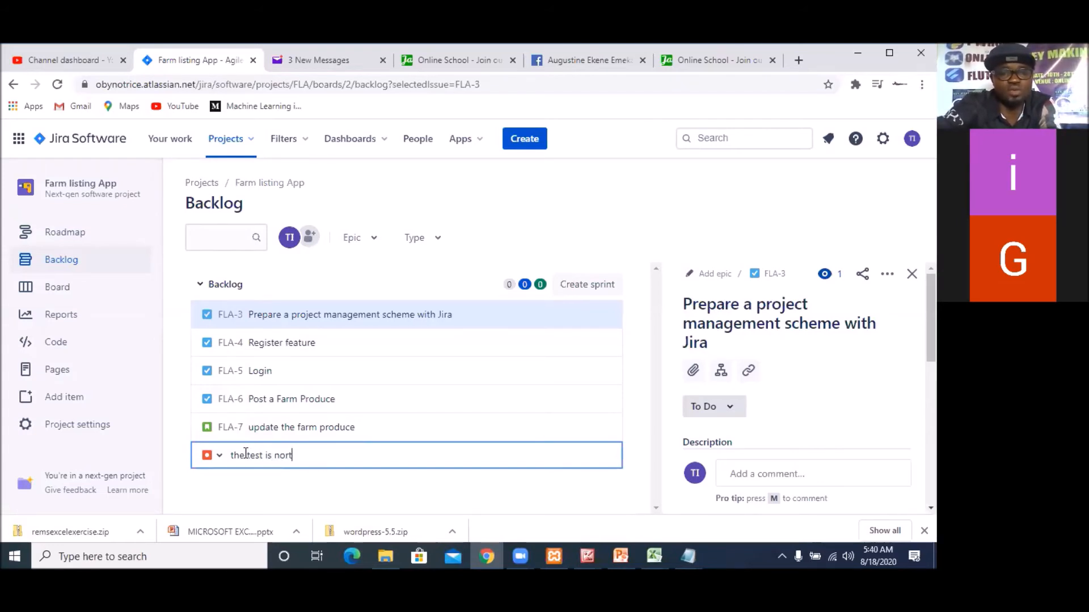
key("BackSpace")
key("BackSpace")
key("BackSpace")
key("BackSpace")
key("BackSpace")
key("BackSpace")
key("BackSpace")
key("BackSpace")
key("BackSpace")
key("BackSpace")
key("BackSpace")
key("BackSpace")
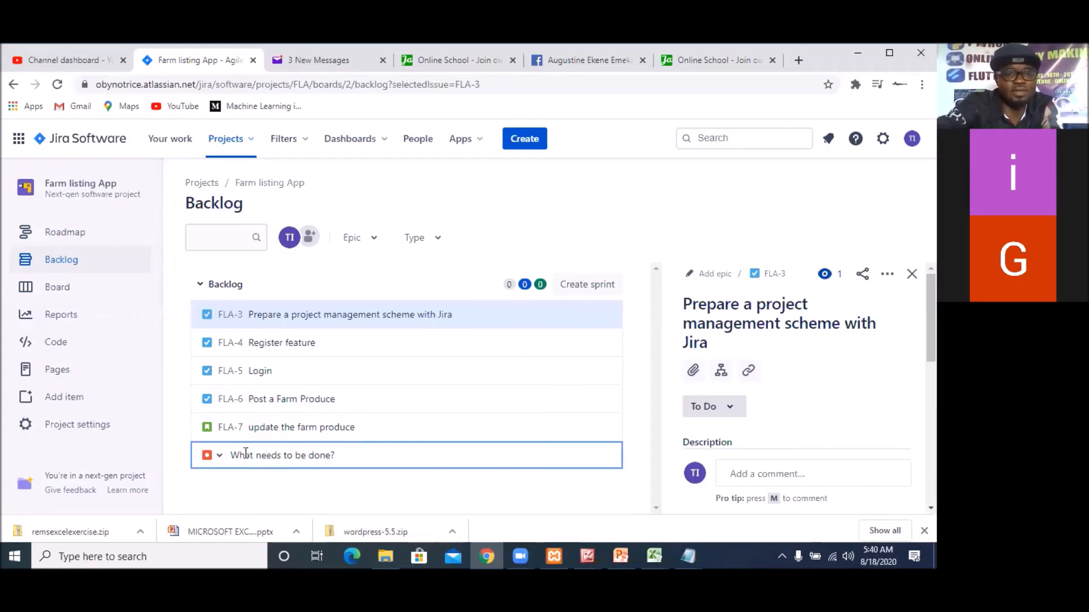
Add a bug named "test not work" to the backlog
type("test not work")
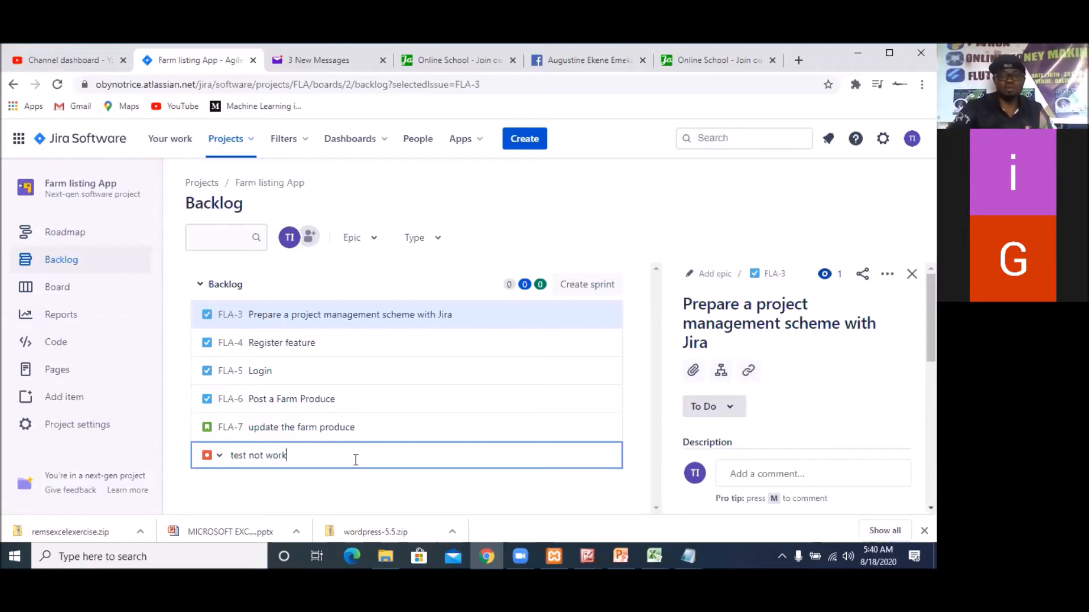
key("Return")
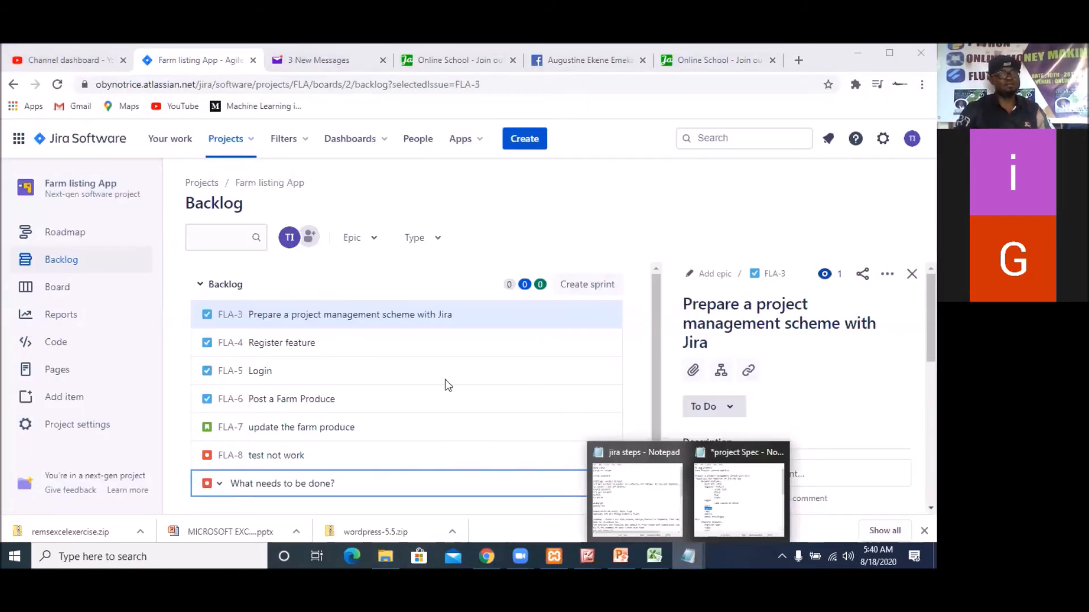
Move the "test not work" bug to the top of the backlog
left_click(604, 315)
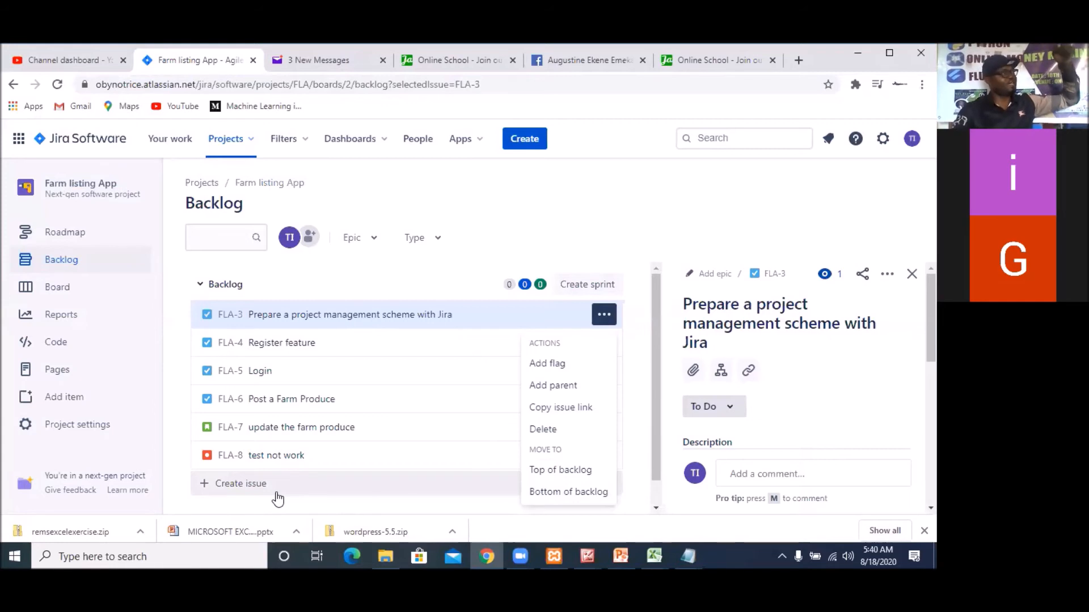
left_click(336, 457)
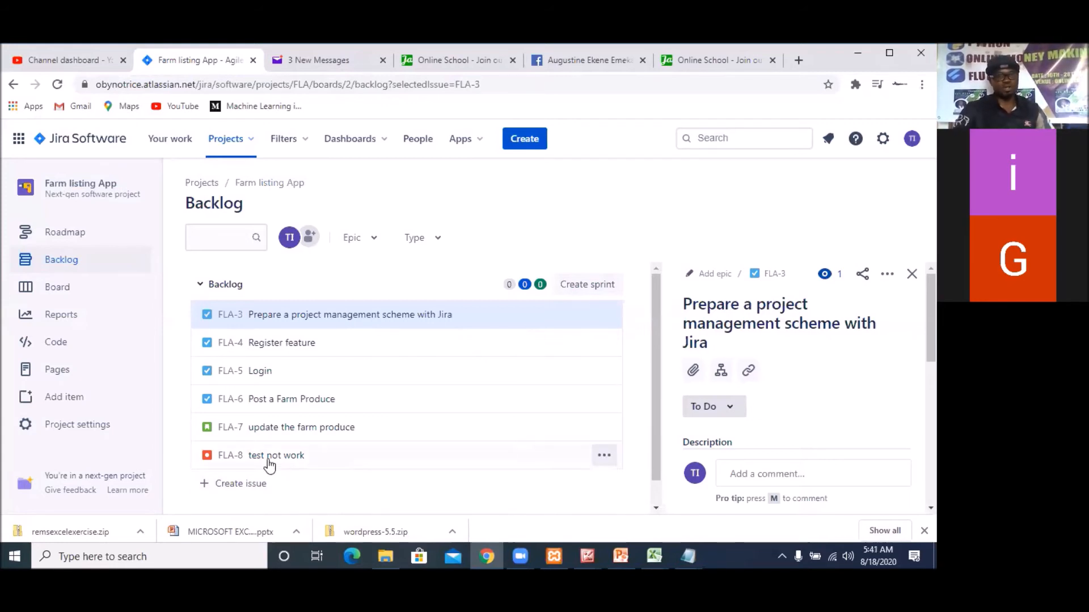
left_click(604, 457)
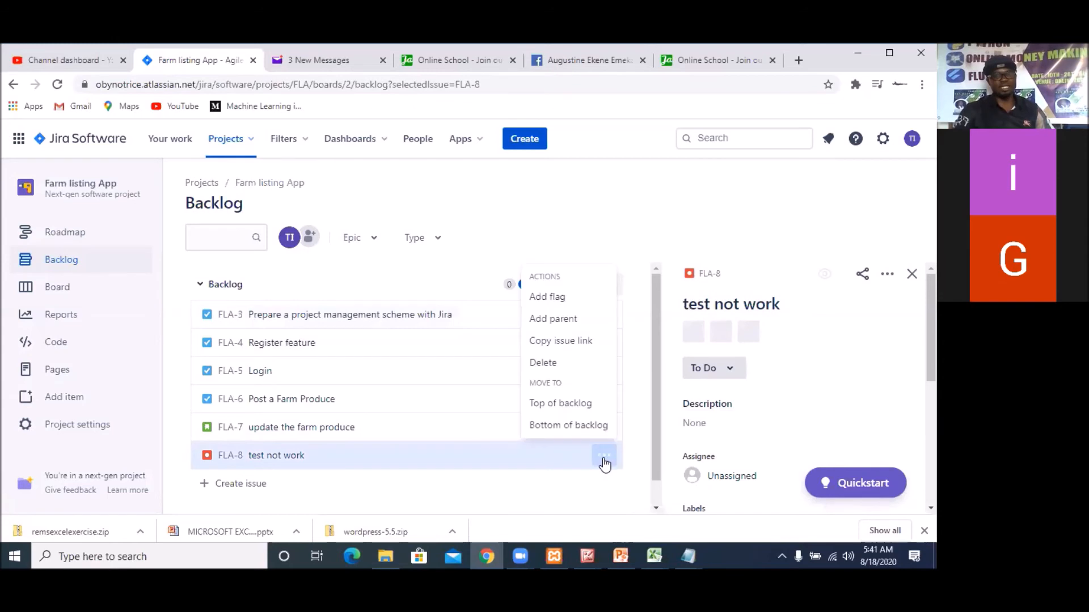
left_click(572, 411)
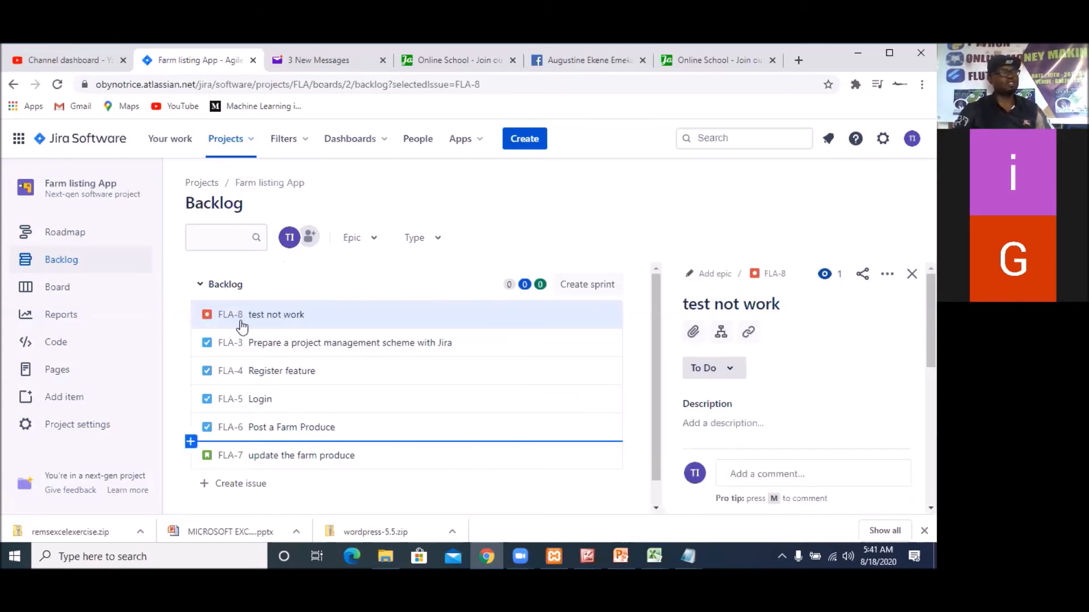
Move the "test not work" bug back to the bottom of the backlog
left_click(300, 315)
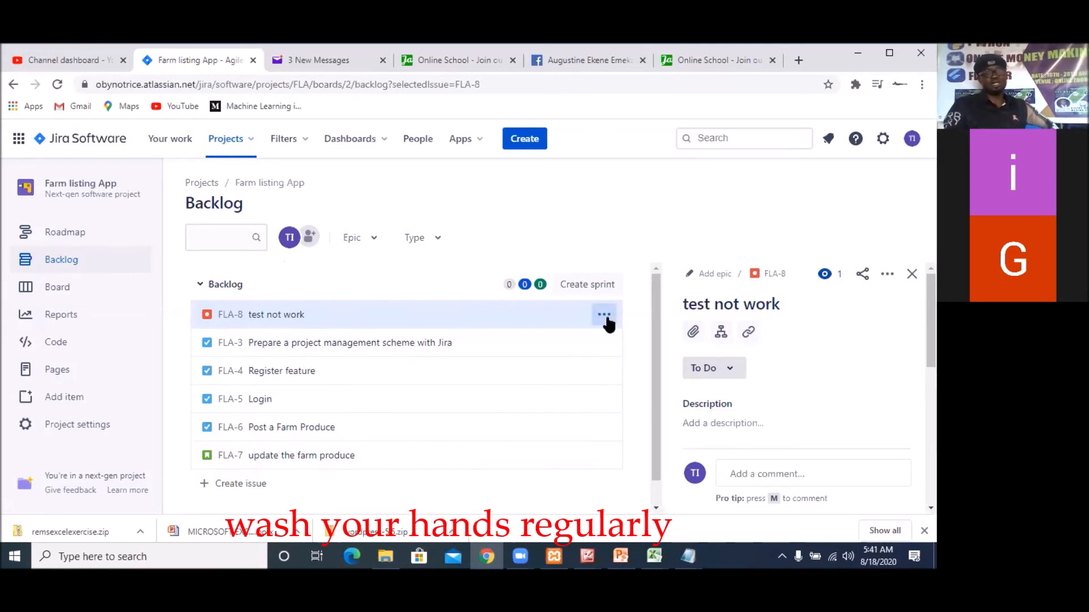
left_click(604, 317)
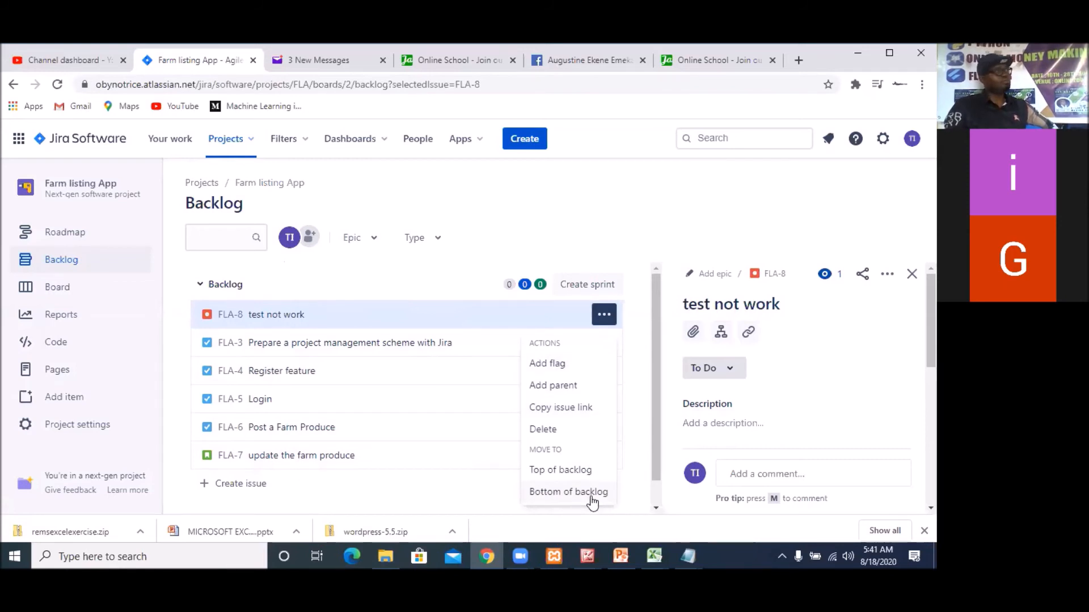
left_click(568, 493)
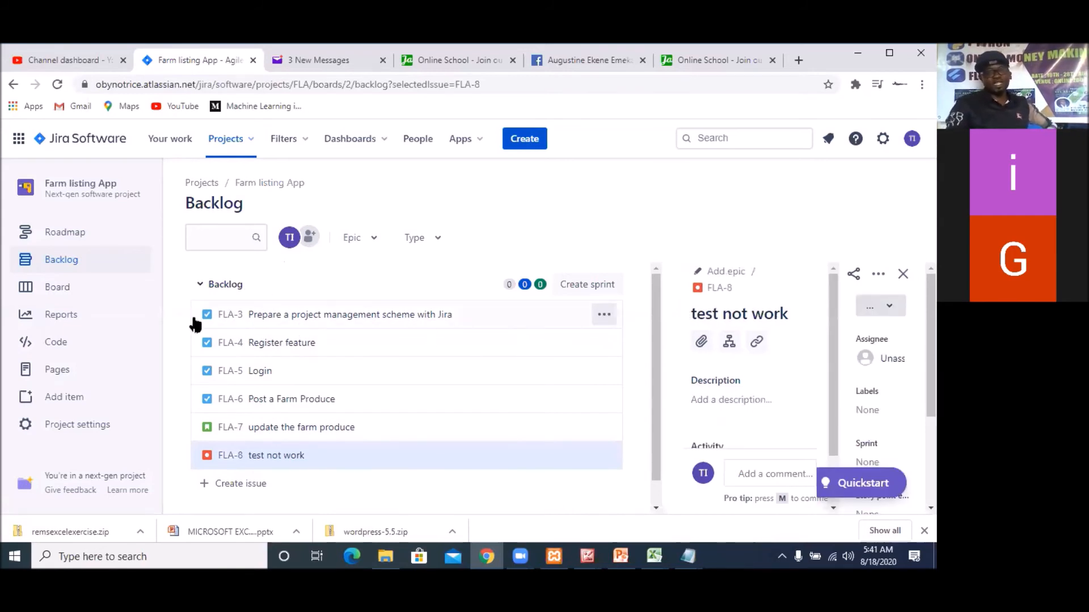
left_click(604, 317)
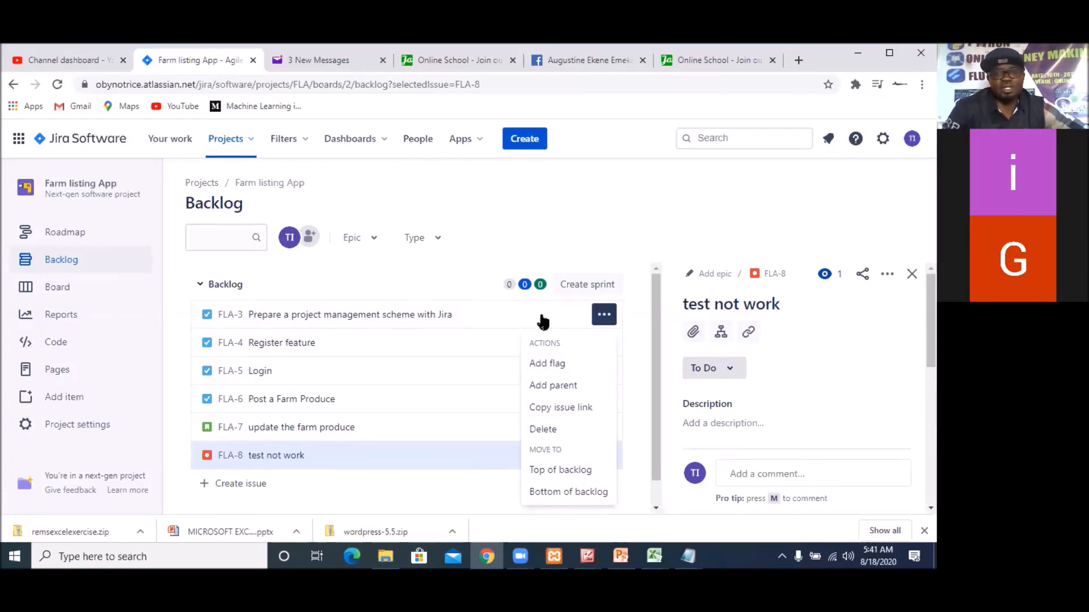
left_click(433, 289)
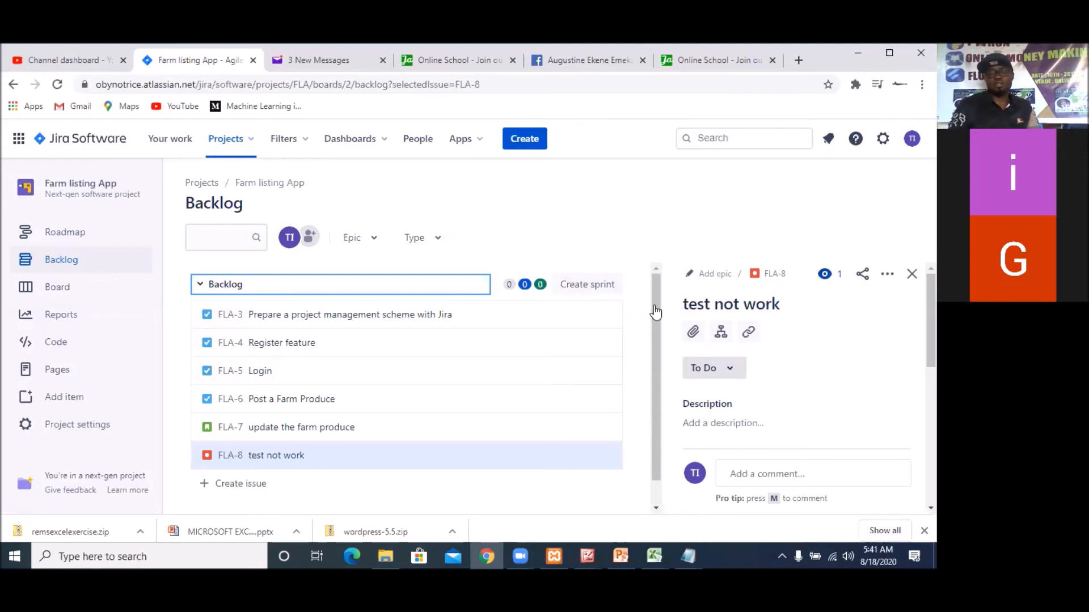
Open the project's board to look over its To Do, In Progress and Done columns, and return to the backlog
left_click(55, 289)
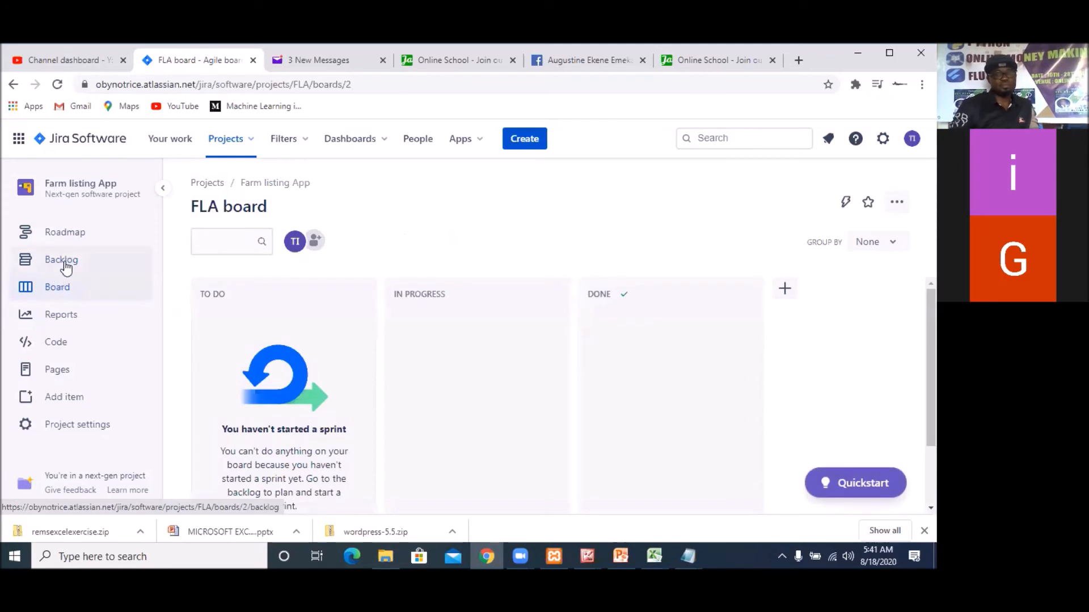
scroll(321, 380, "down", 2)
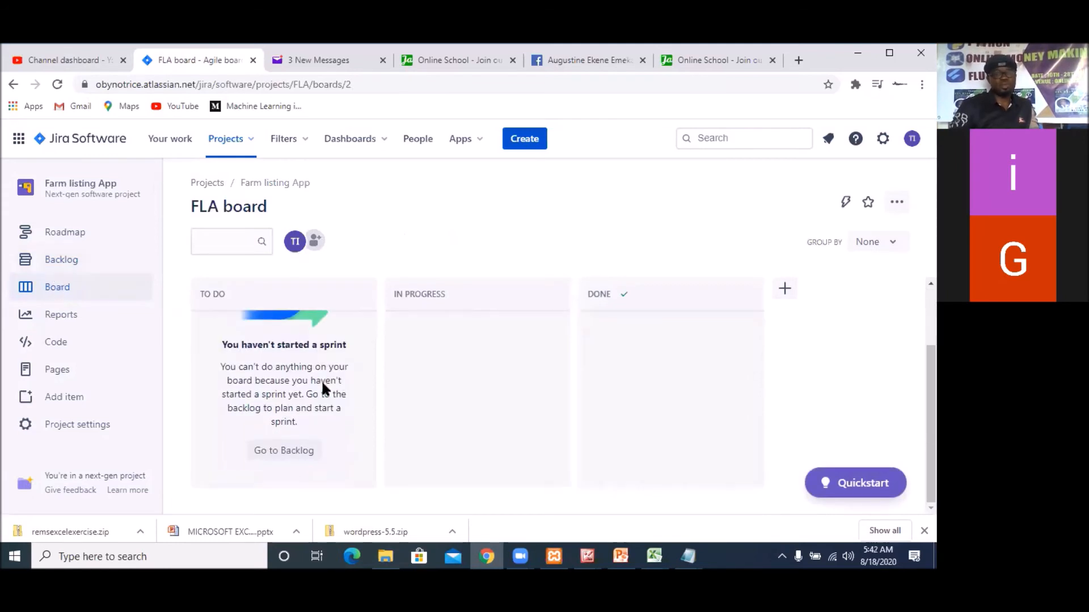
scroll(321, 379, "up", 2)
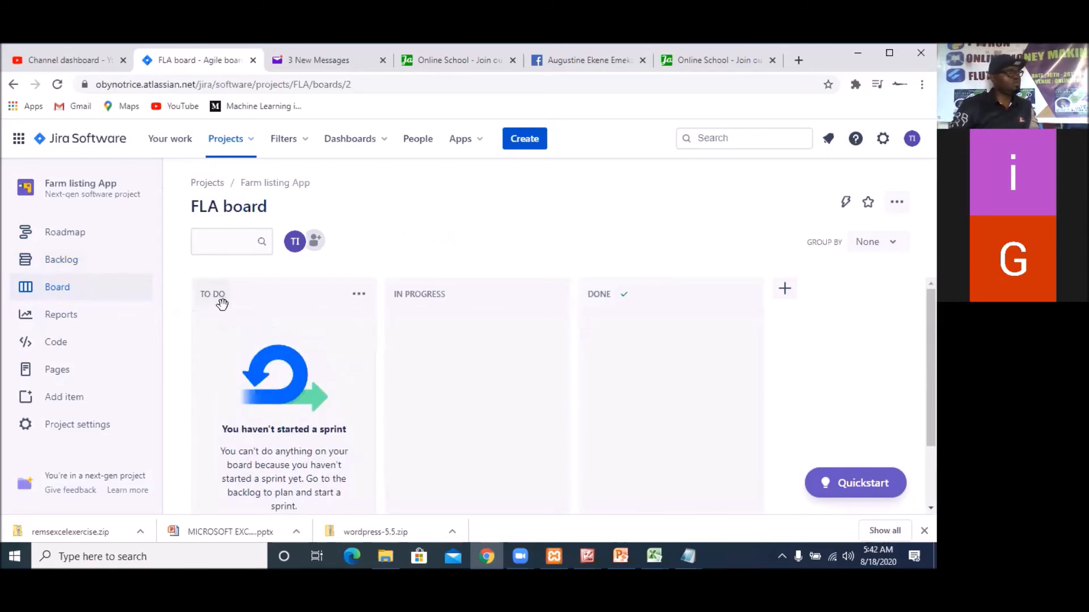
scroll(284, 369, "down", 2)
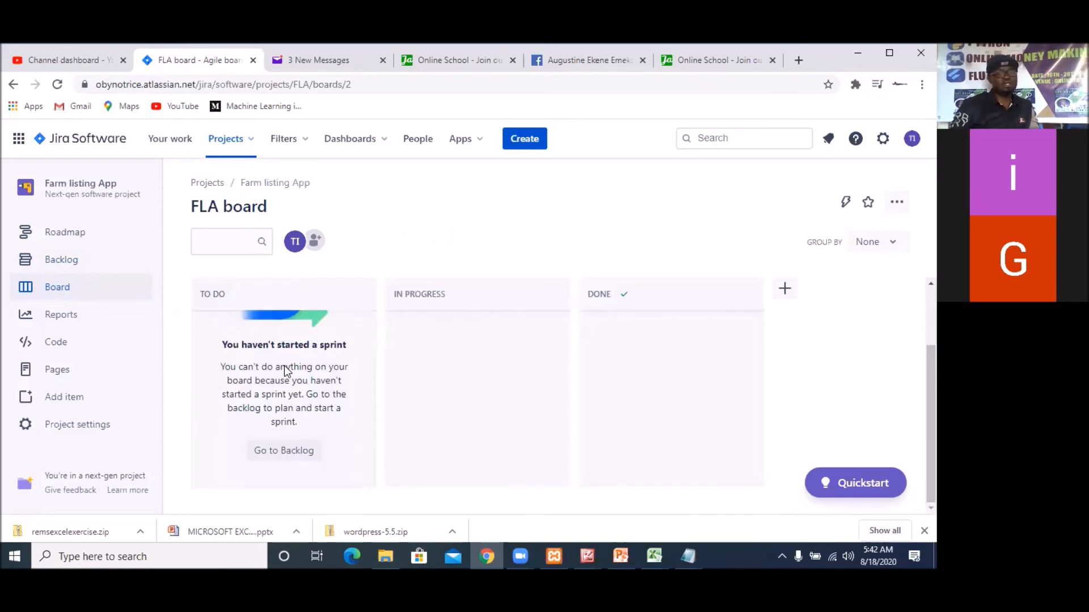
left_click(279, 453)
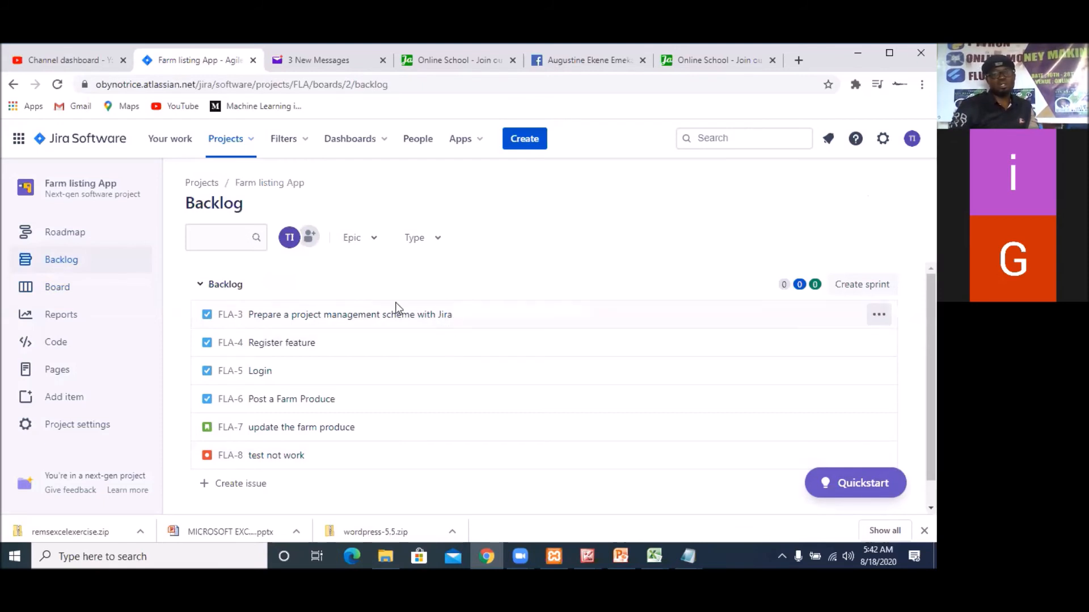
Add the comment "for easy project management" to the "Prepare a project management scheme with Jira" task
left_click(878, 318)
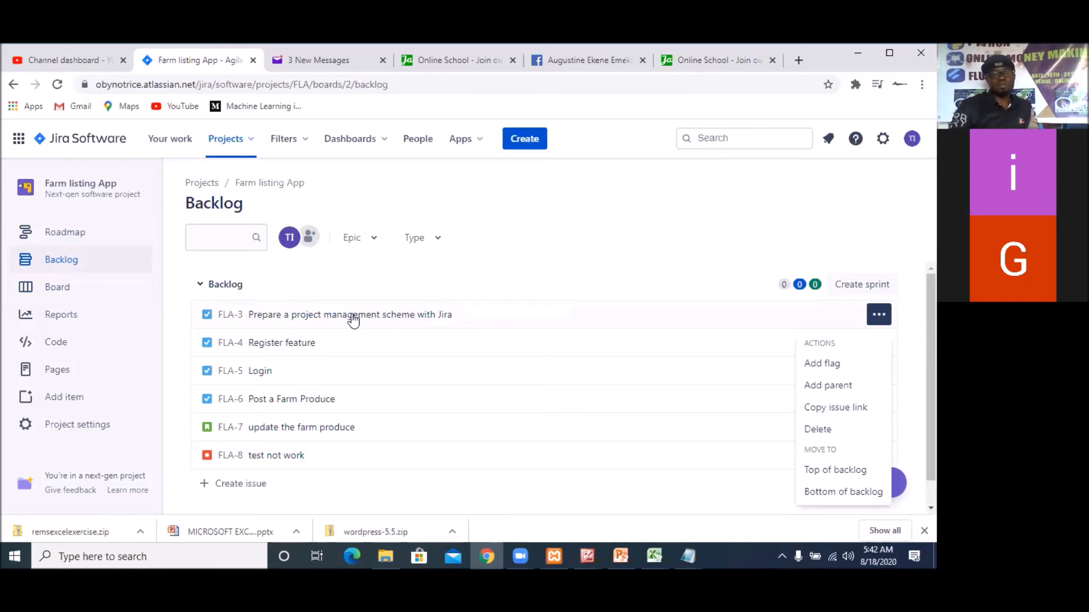
left_click(372, 320)
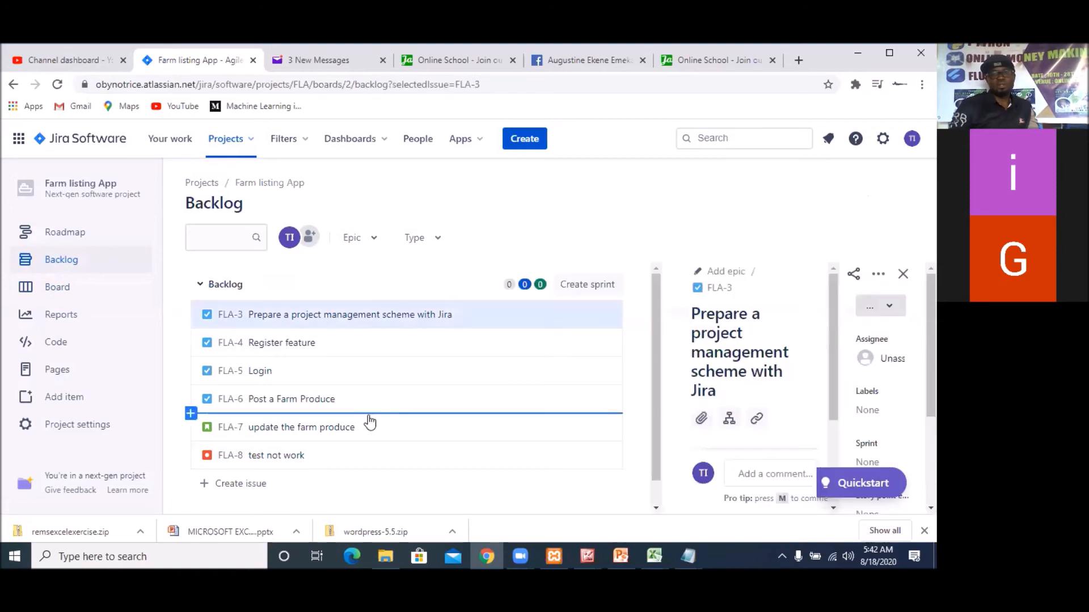
scroll(374, 409, "down", 1)
scroll(399, 374, "up", 2)
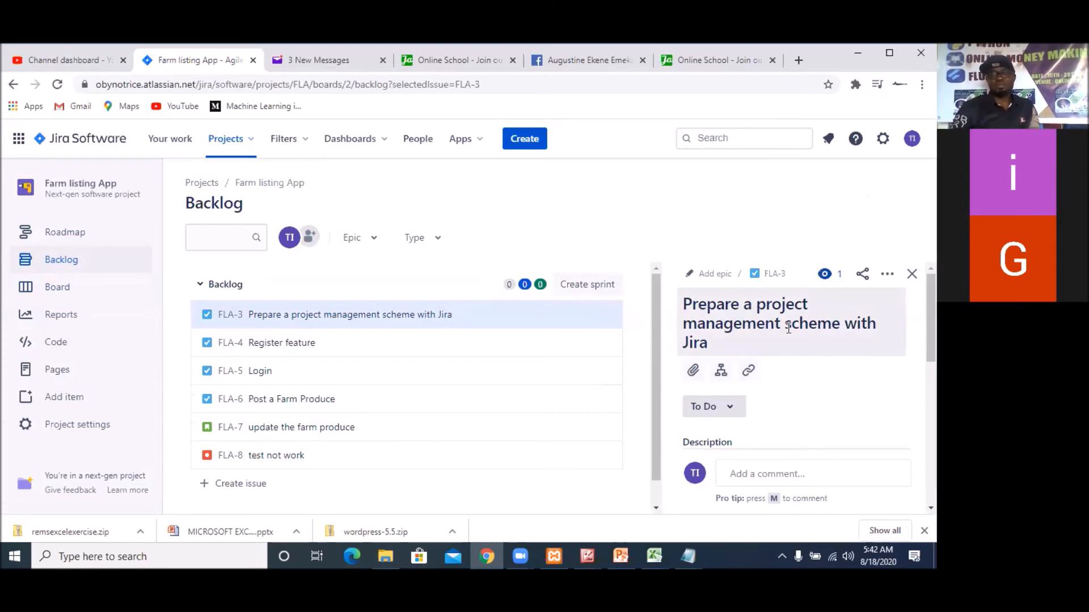
scroll(793, 403, "down", 10)
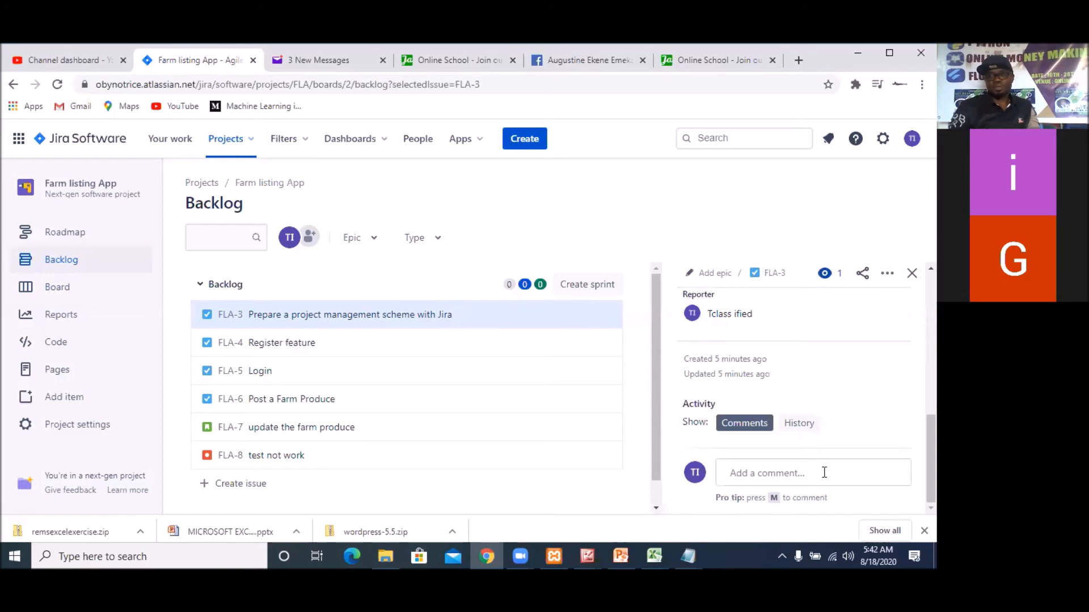
left_click(800, 475)
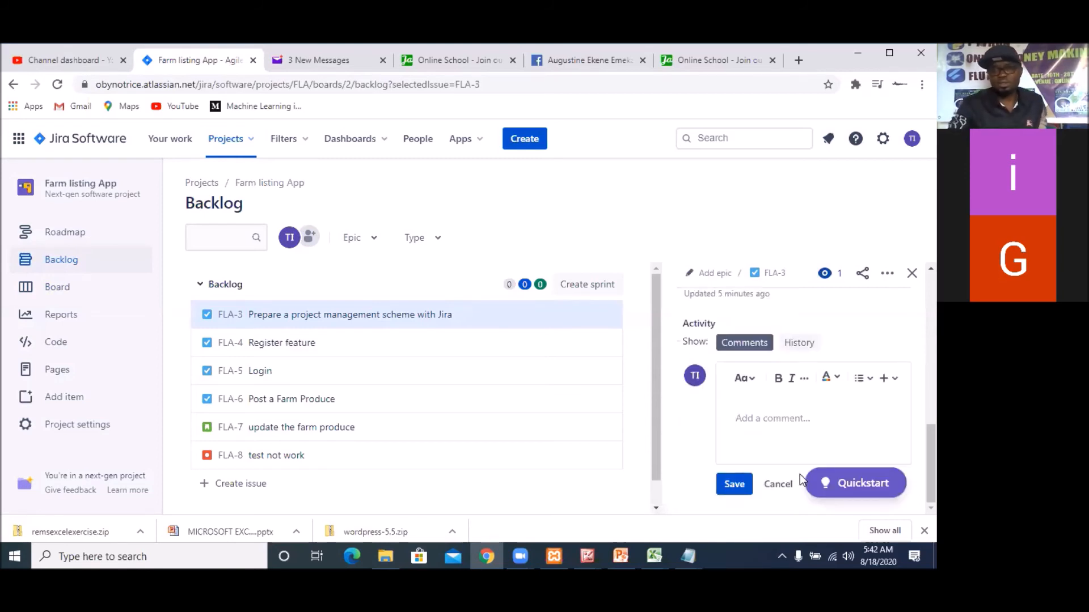
type("fo")
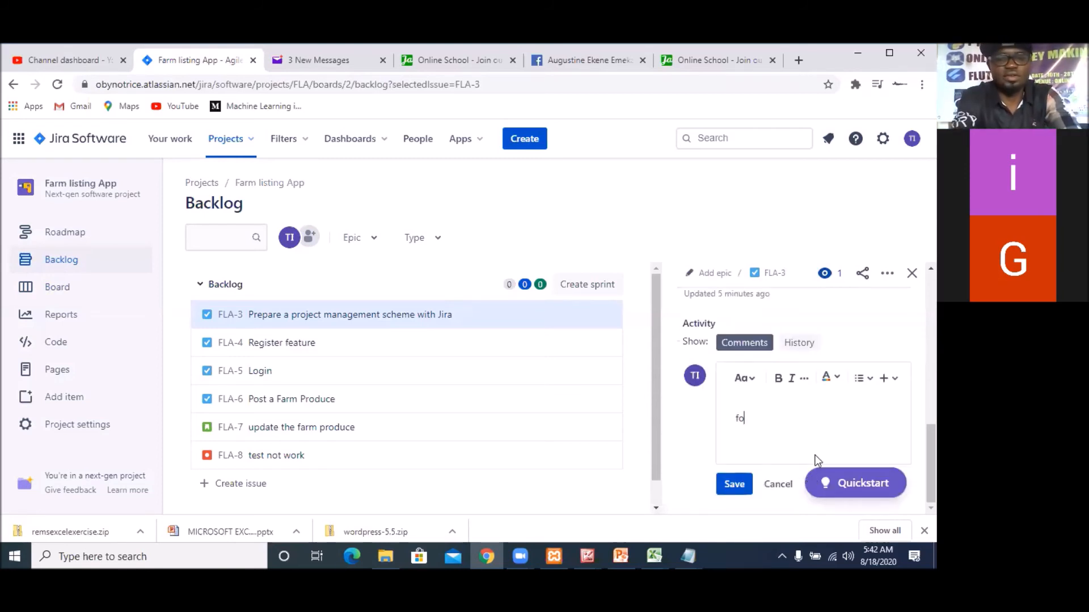
type("r easy")
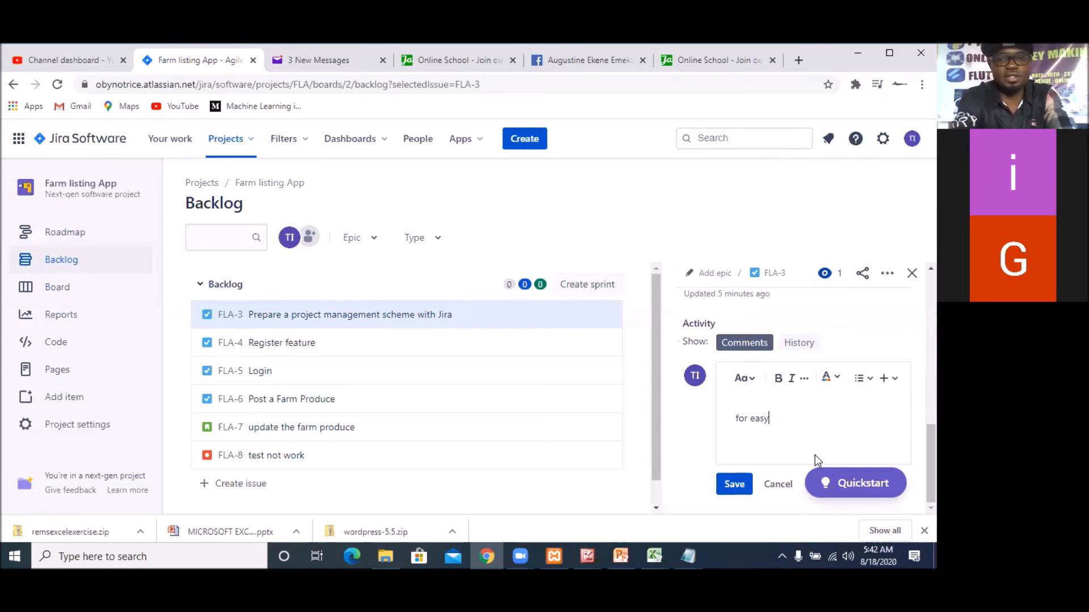
type(" proj")
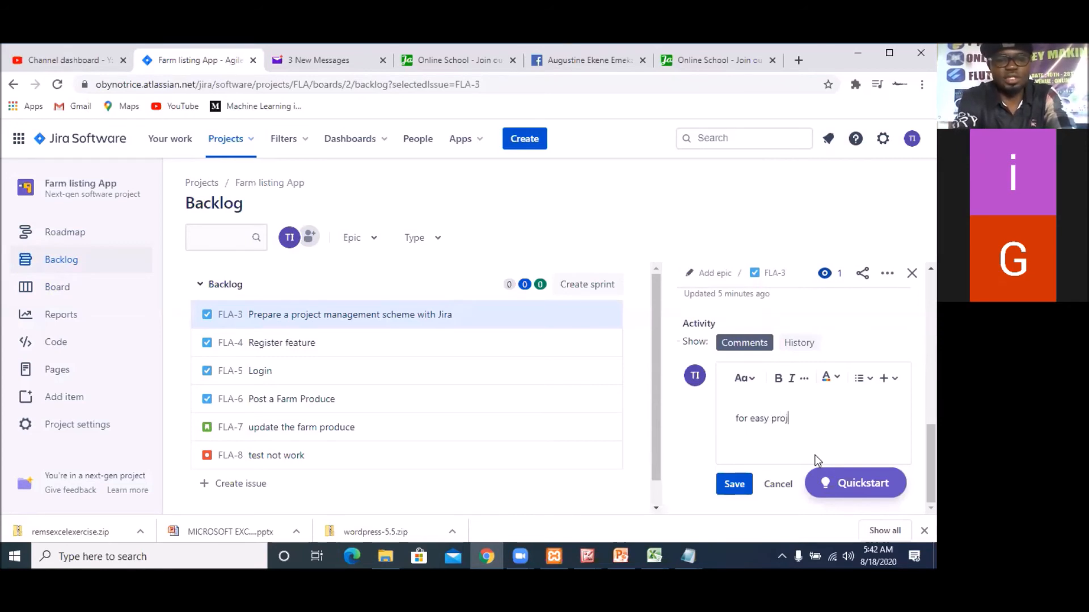
type("ect management")
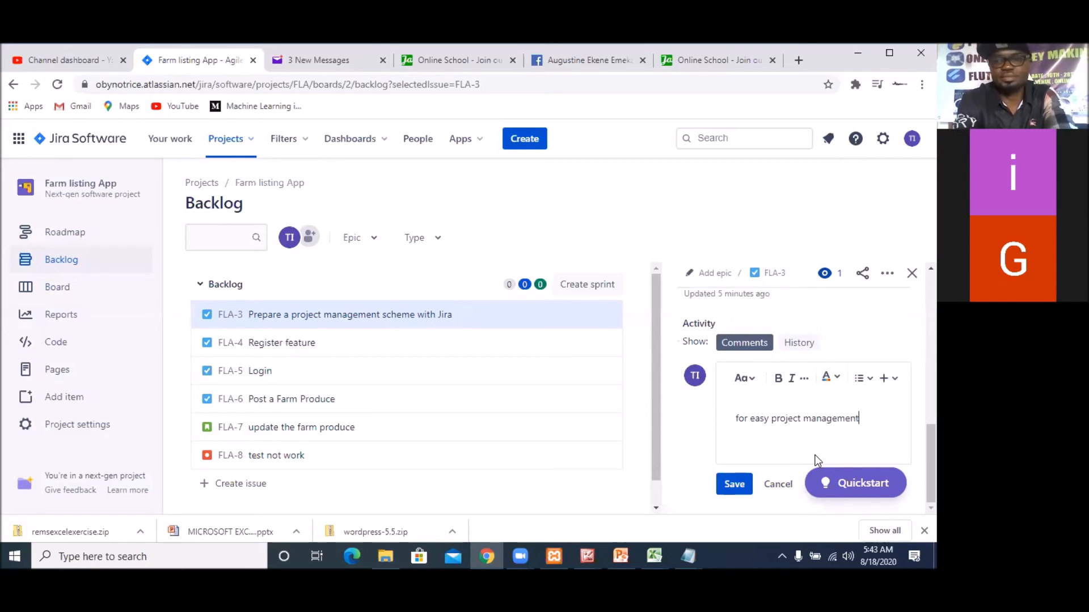
left_click(735, 483)
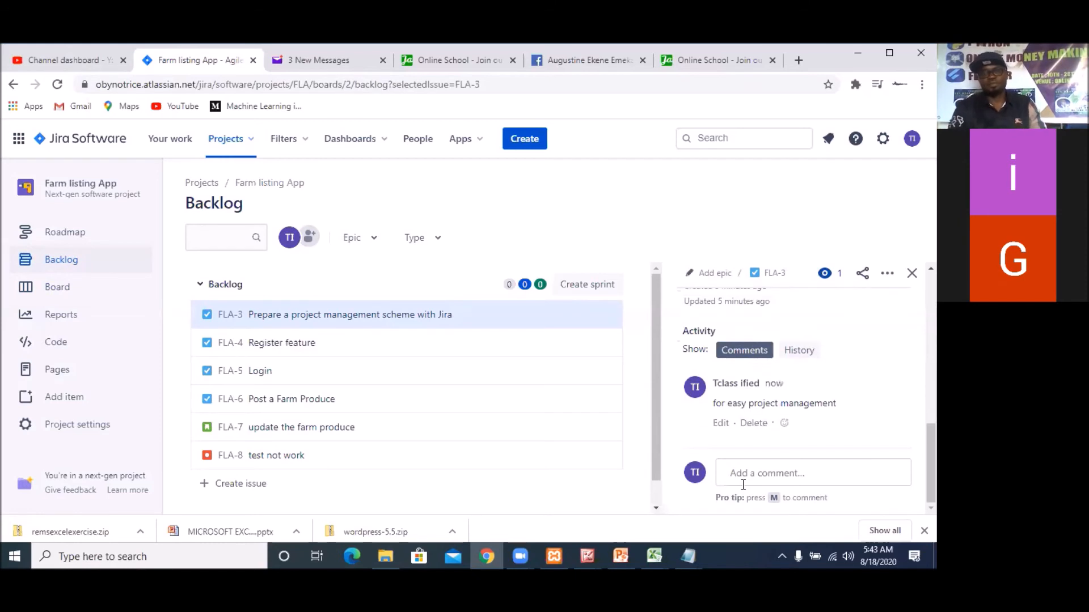
Add the description "This will enable the summary of the work to be easily acceesed" to the "Prepare a project management scheme with Jira" task and save it
scroll(804, 460, "up", 10)
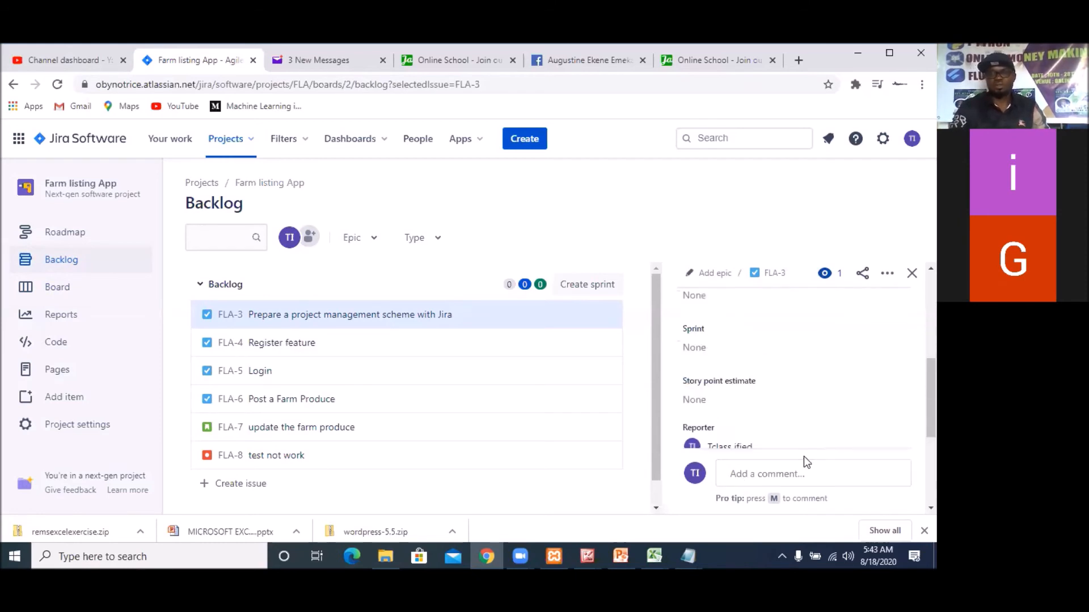
scroll(810, 444, "down", 3)
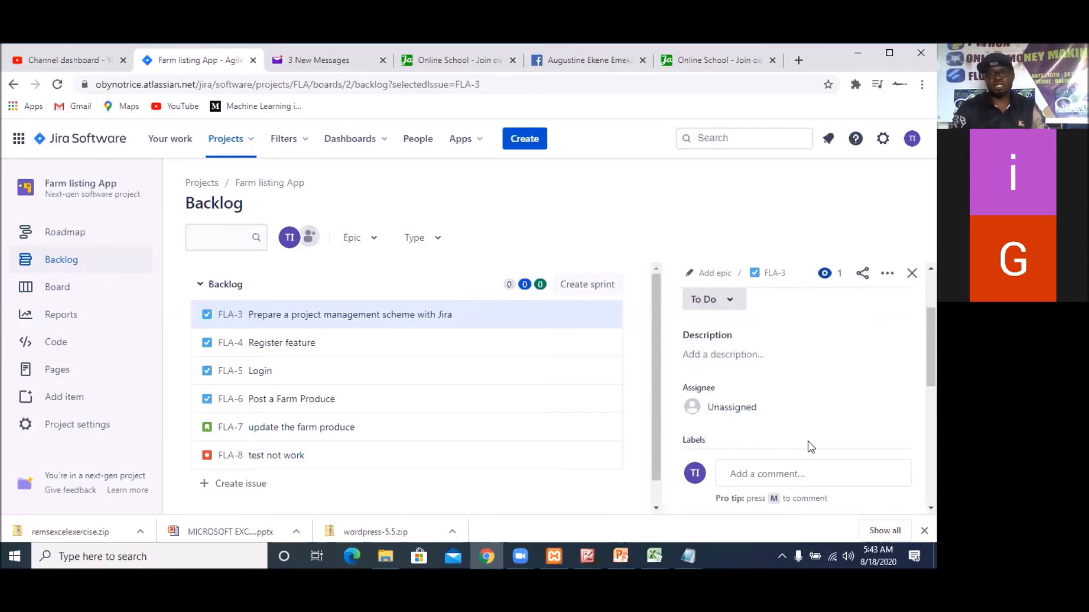
scroll(801, 440, "up", 3)
scroll(800, 440, "down", 2)
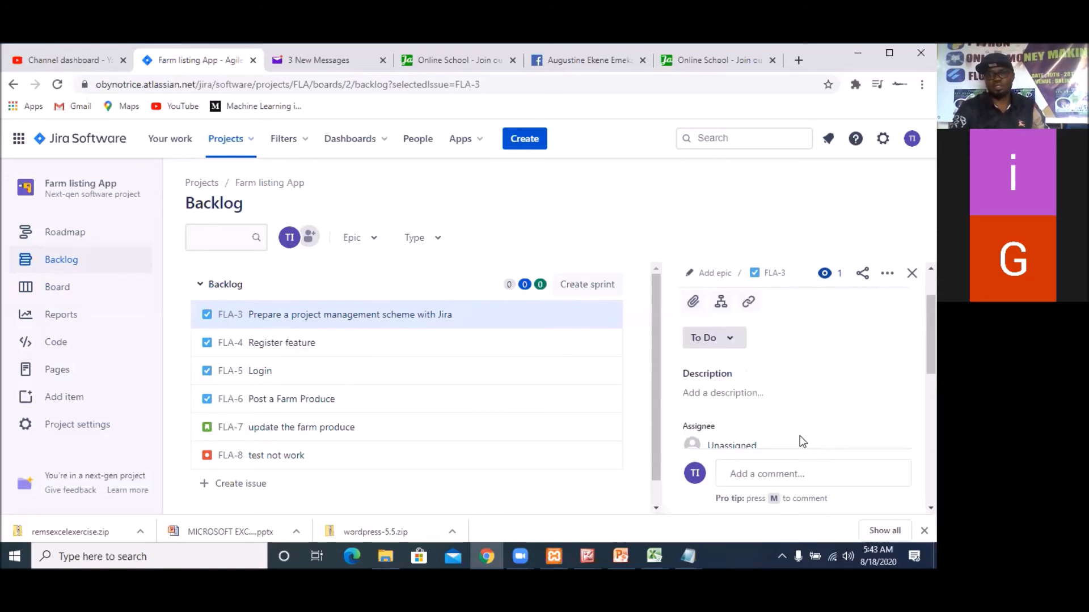
left_click(764, 391)
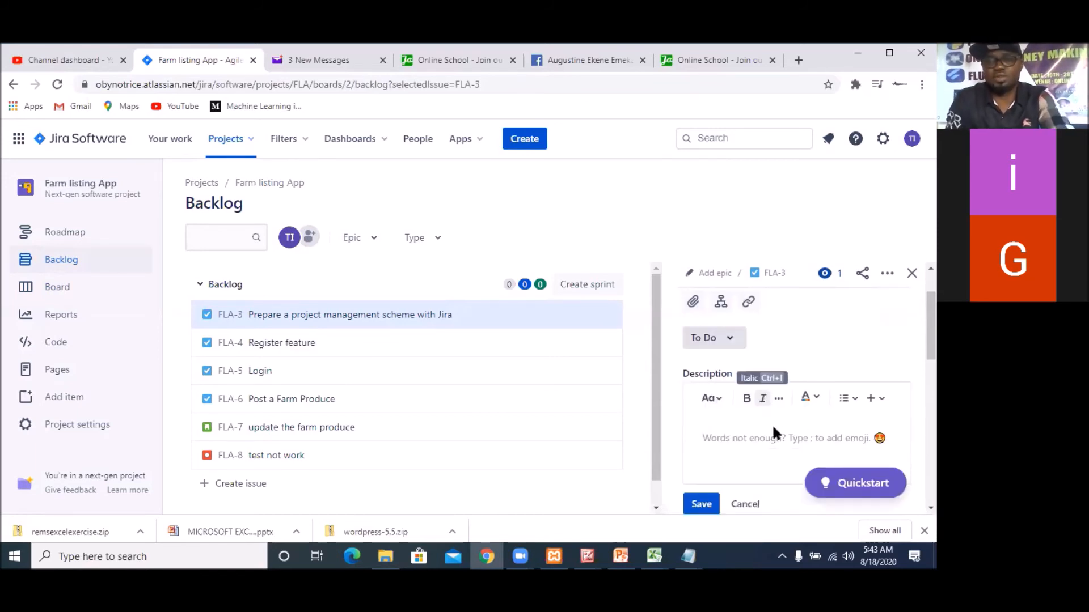
type("This will ena")
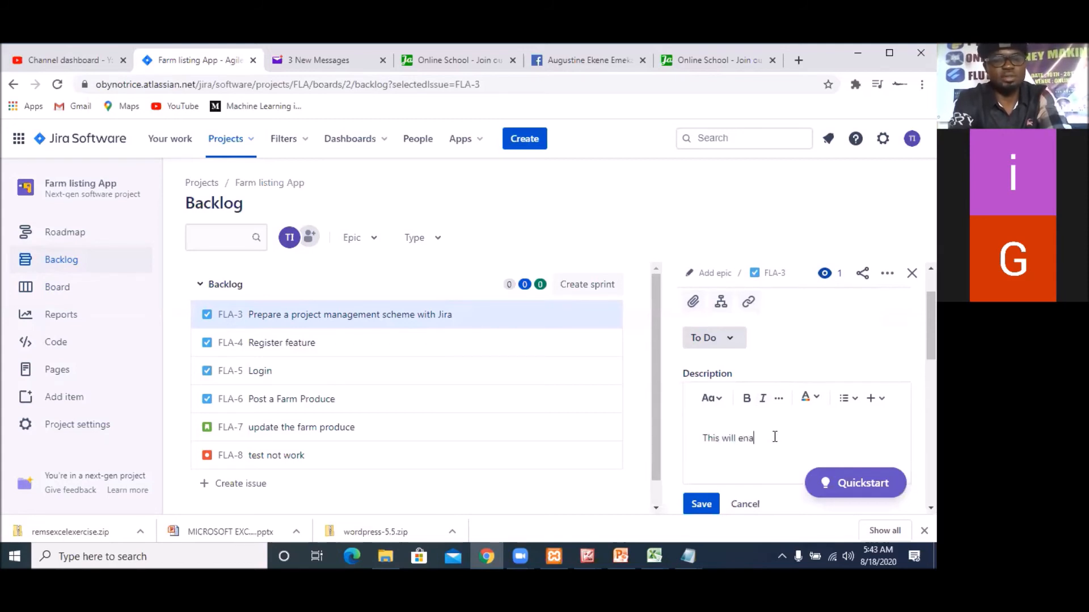
type("ble the")
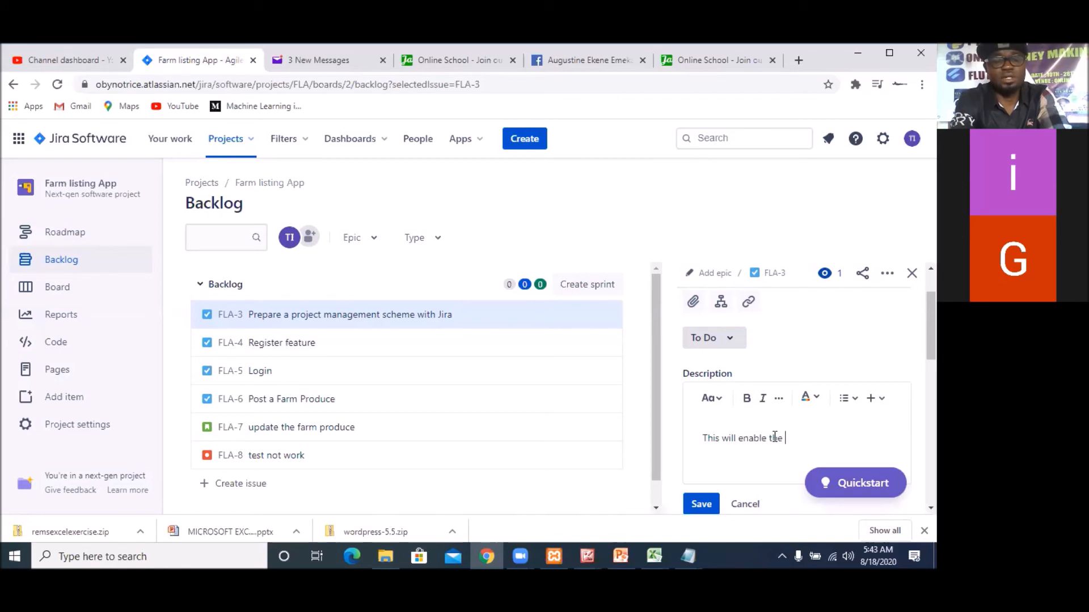
type("summary of th")
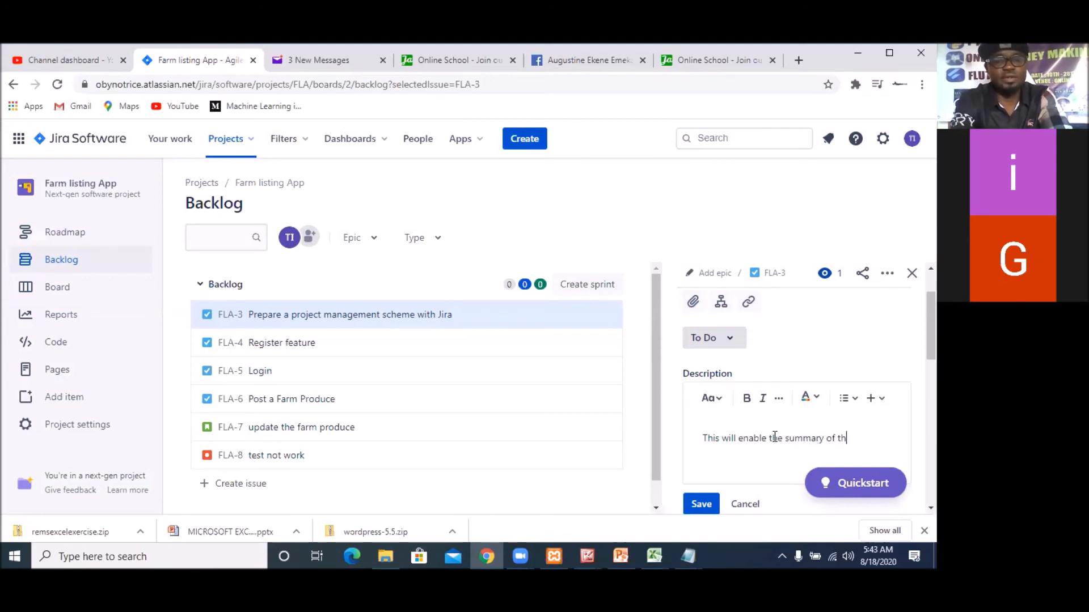
type("e work to be easily")
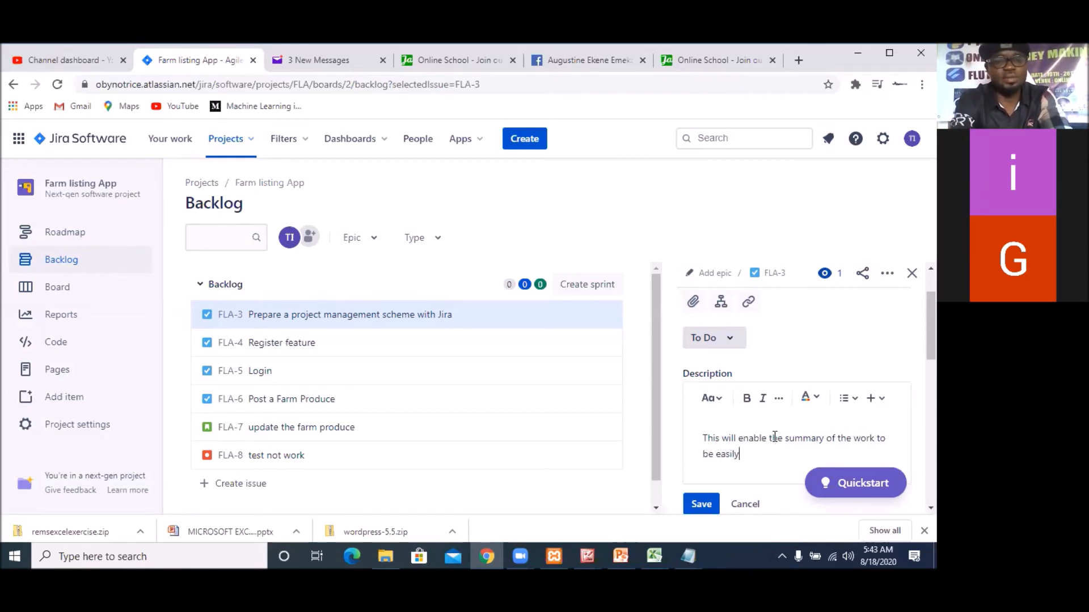
type(" acceesed")
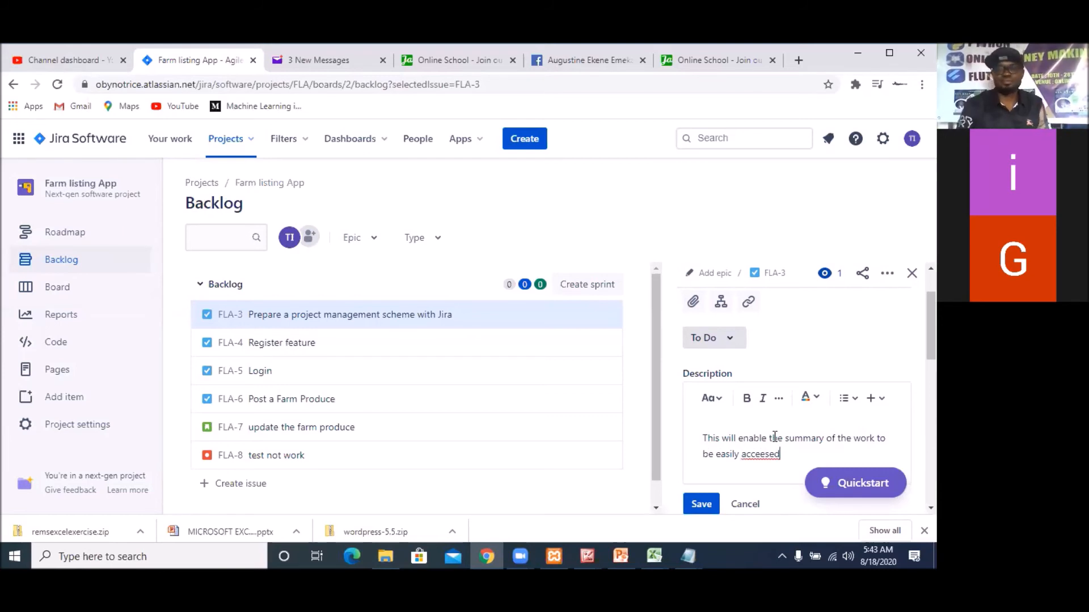
left_click(701, 504)
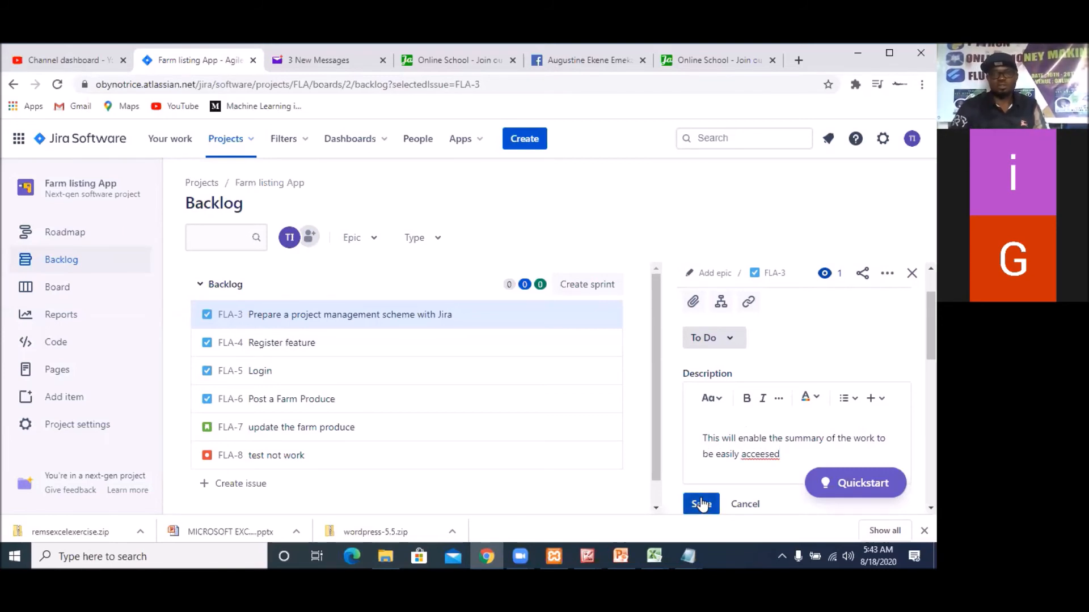
Look at the status choices for the "Prepare a project management scheme with Jira" task without selecting one, and close its details
left_click(732, 343)
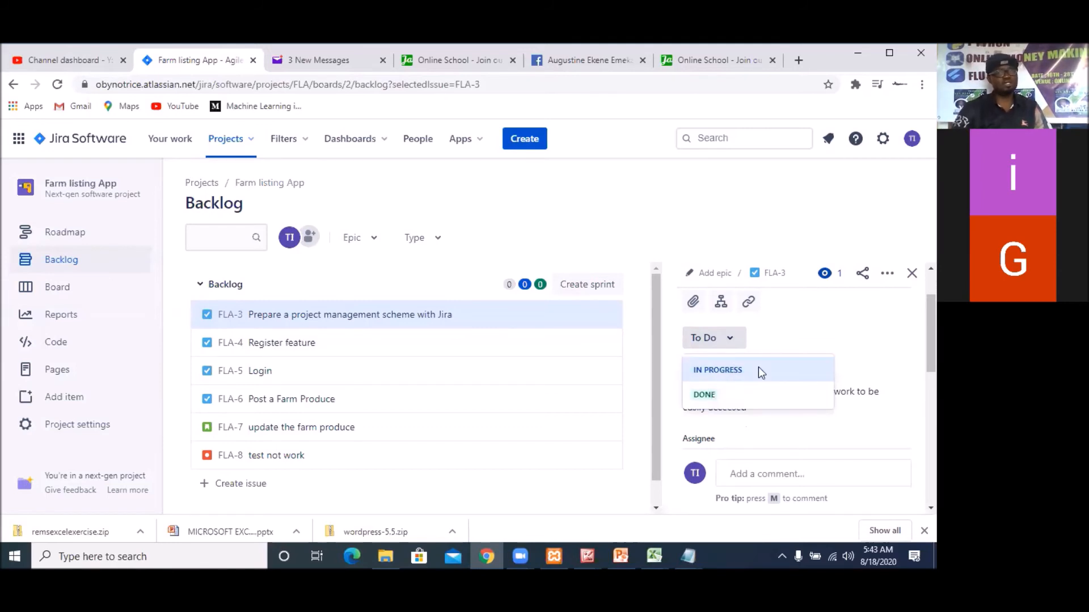
left_click(847, 336)
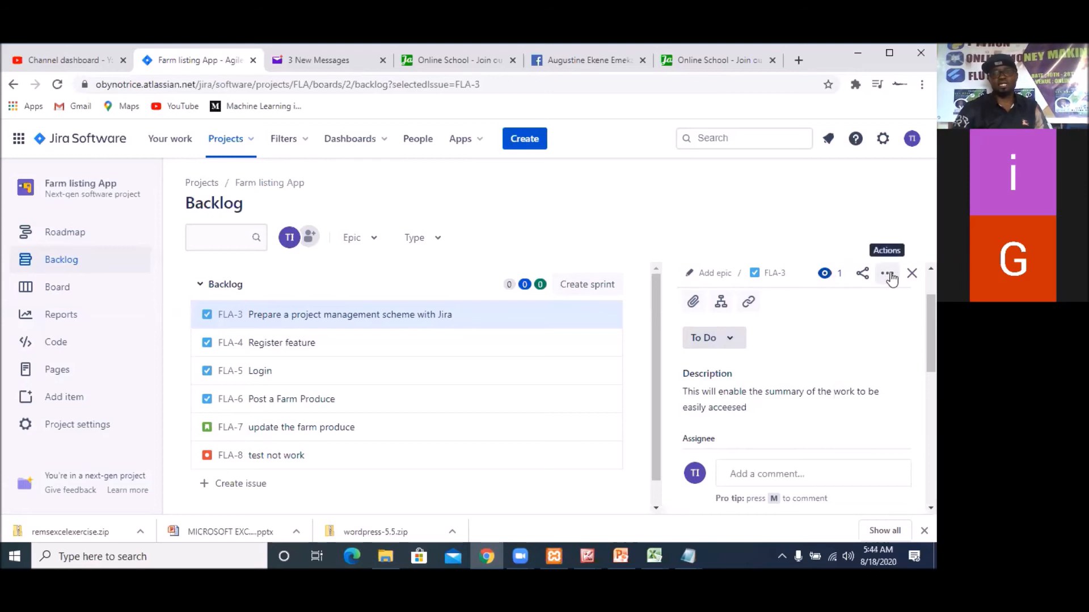
left_click(910, 276)
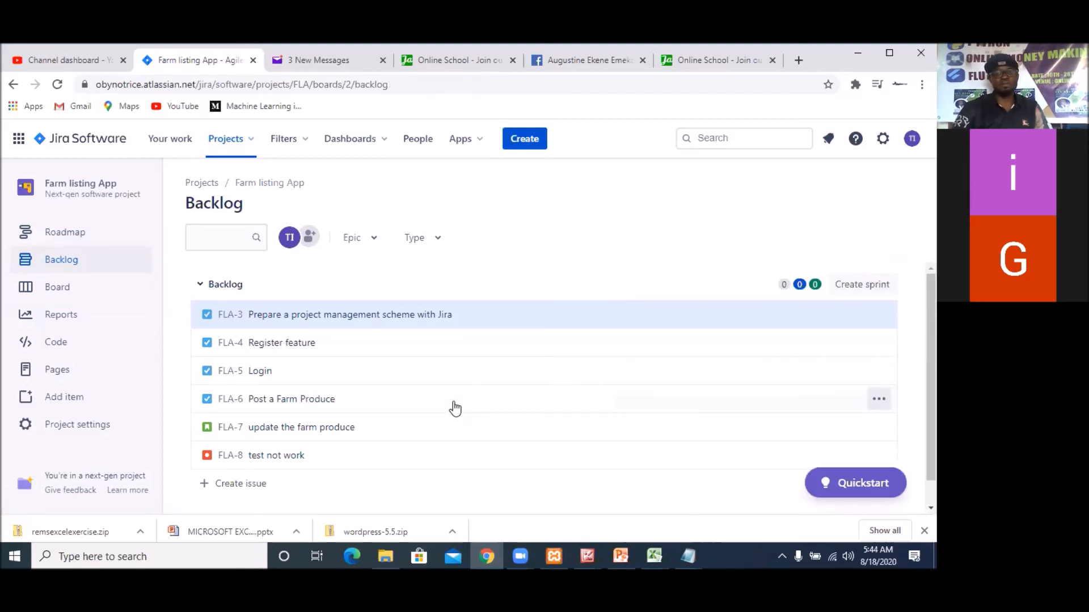
scroll(454, 408, "down", 1)
scroll(455, 408, "up", 1)
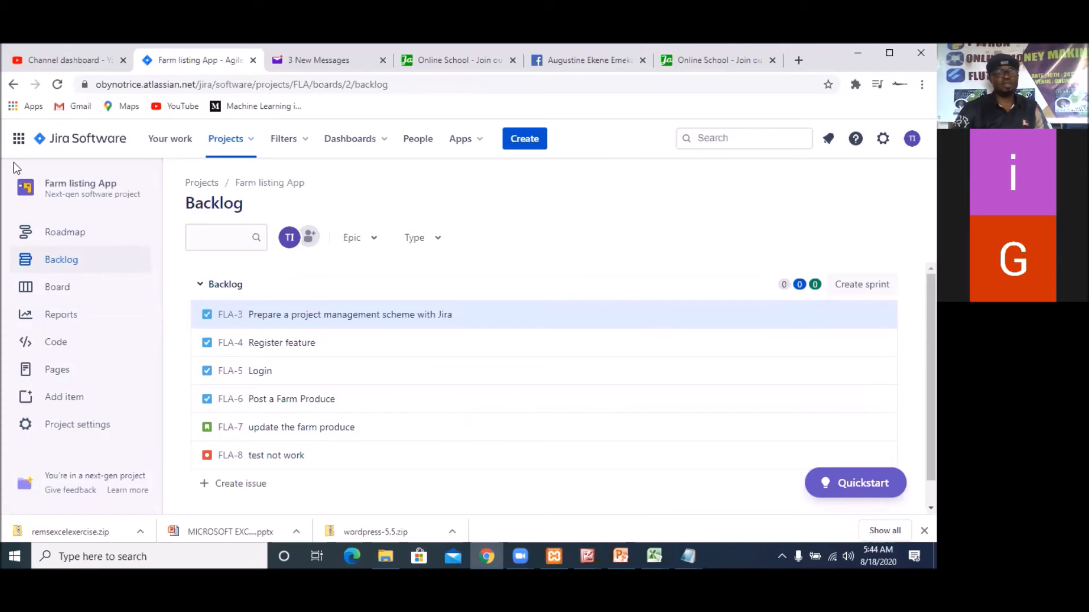
Open the project's board and create a new column named "IN REVIEW"
left_click(81, 299)
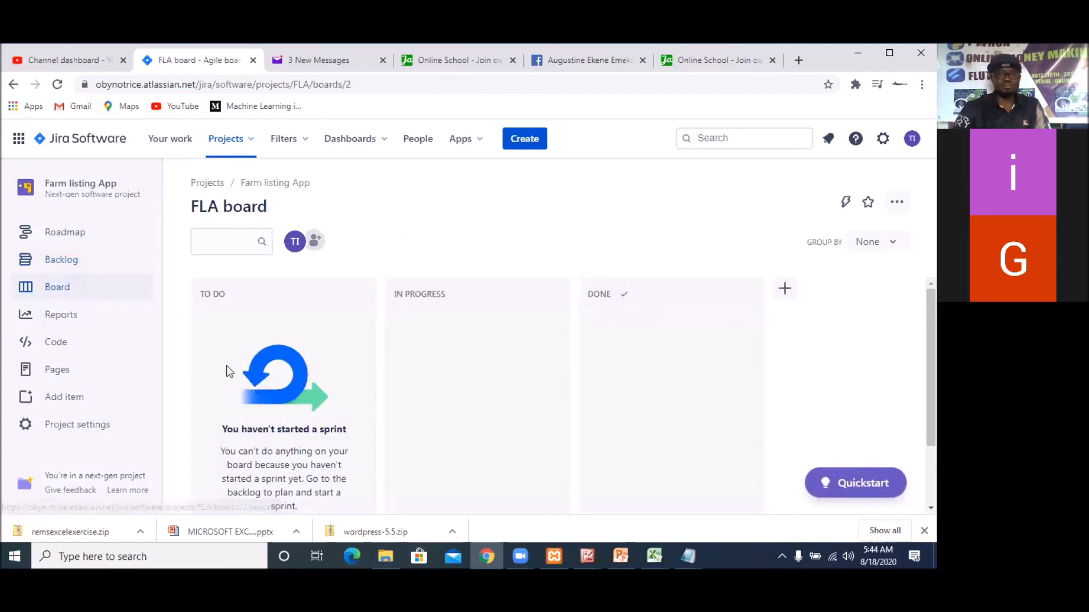
scroll(275, 386, "up", 2)
scroll(279, 366, "down", 2)
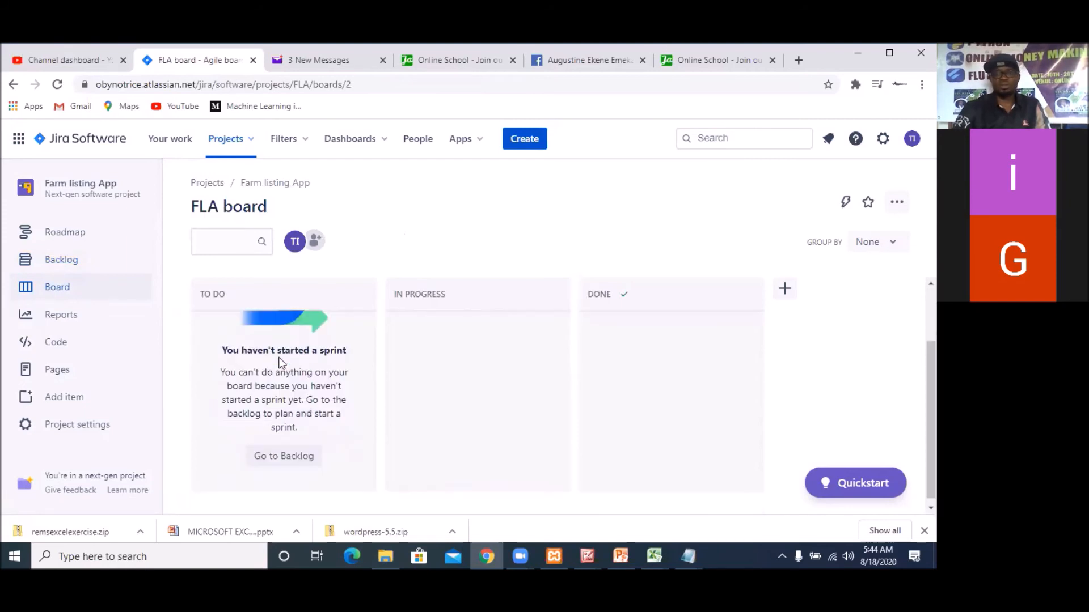
scroll(279, 362, "up", 2)
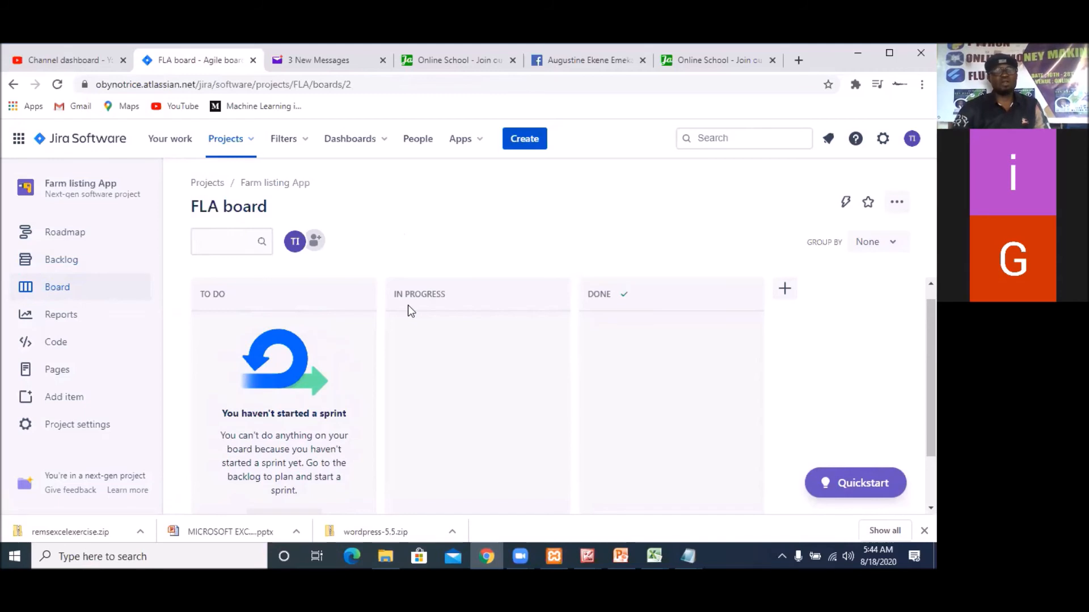
left_click(786, 290)
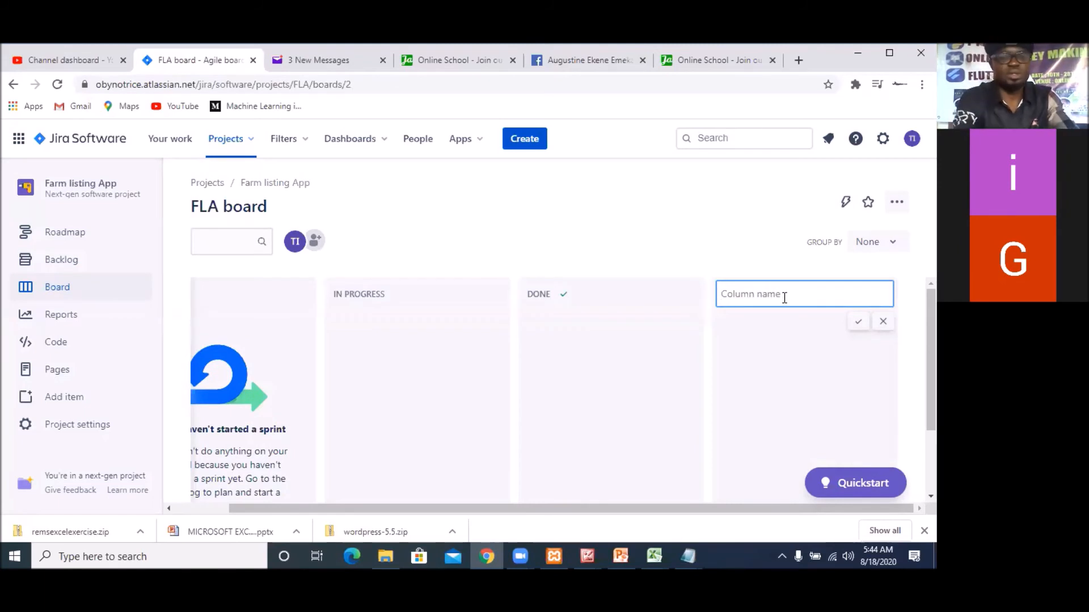
type("IN ")
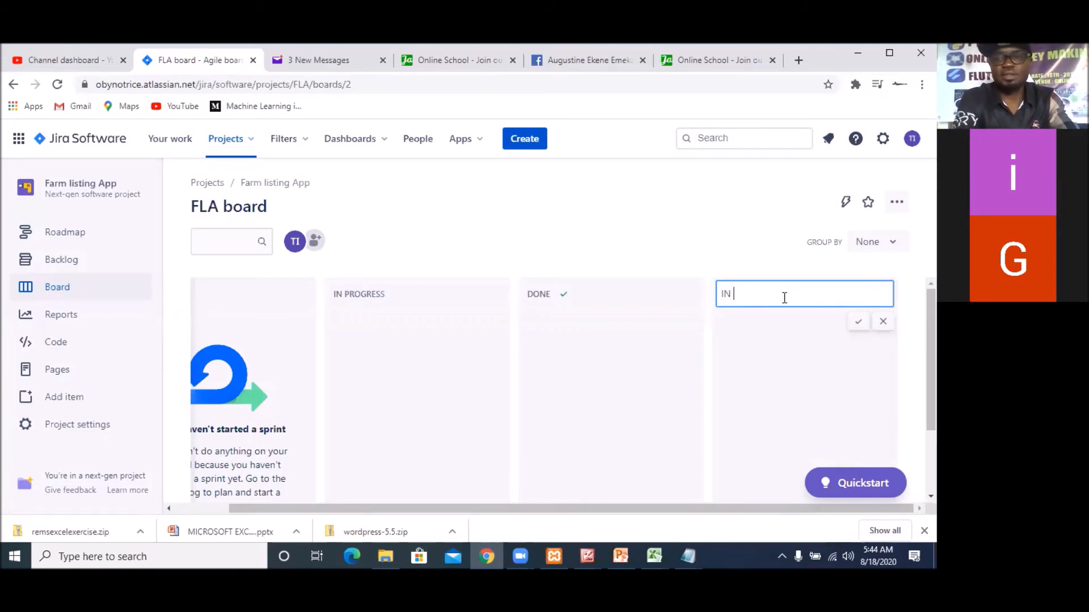
type("REVIEW")
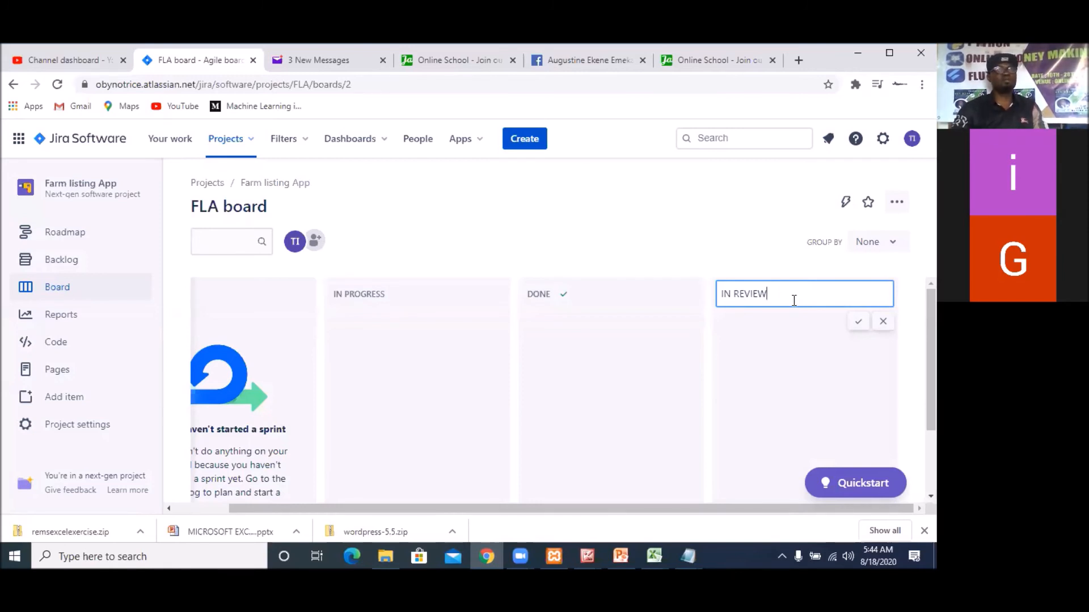
left_click(857, 320)
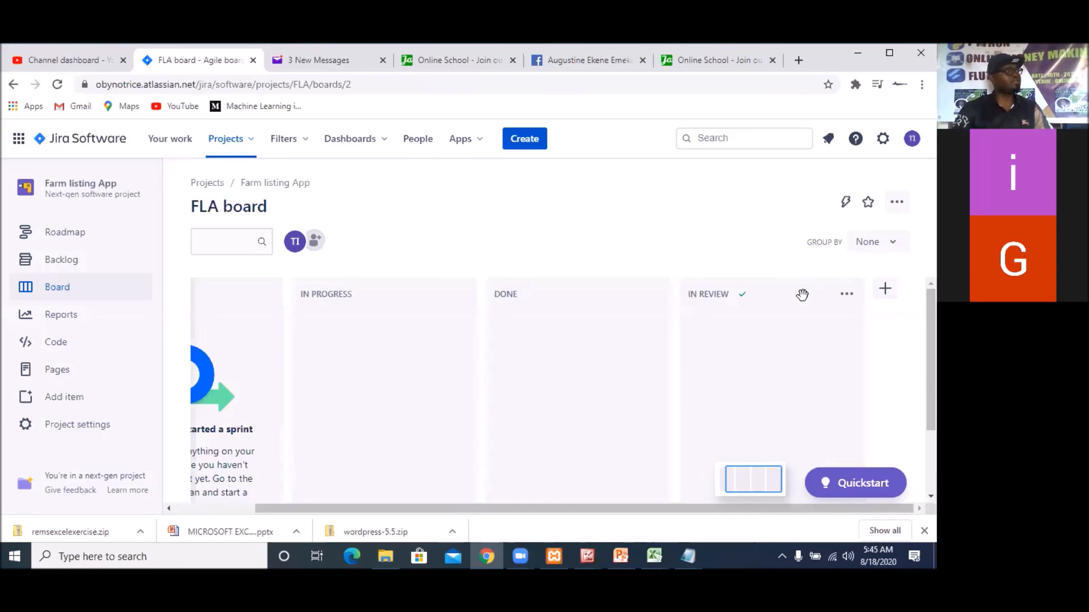
Move the IN REVIEW column so that it sits between In Progress and Done on the board
left_click_drag(802, 295, 597, 284)
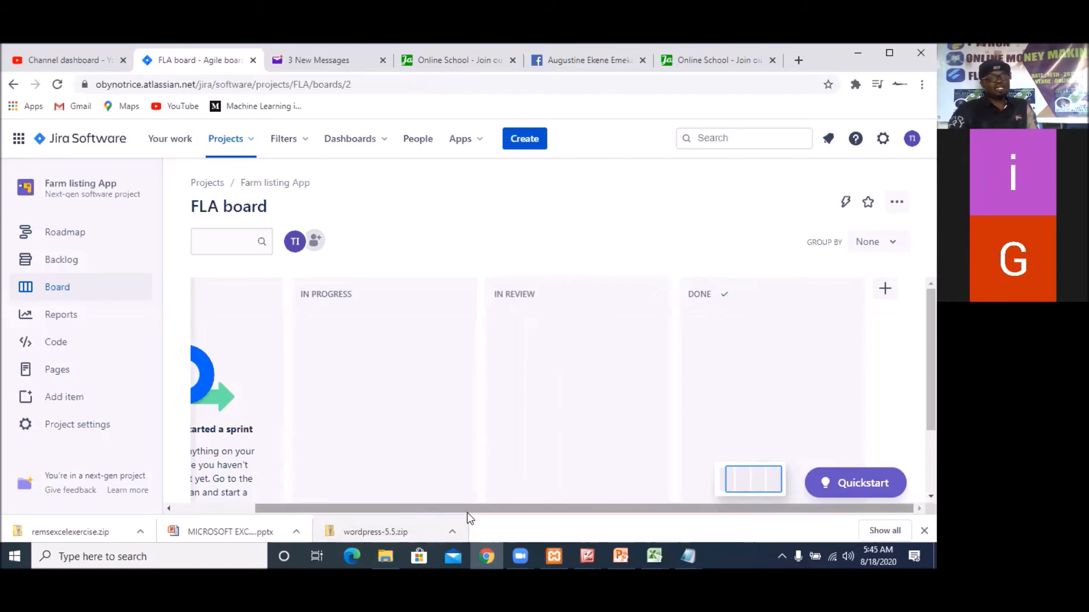
left_click_drag(408, 508, 356, 507)
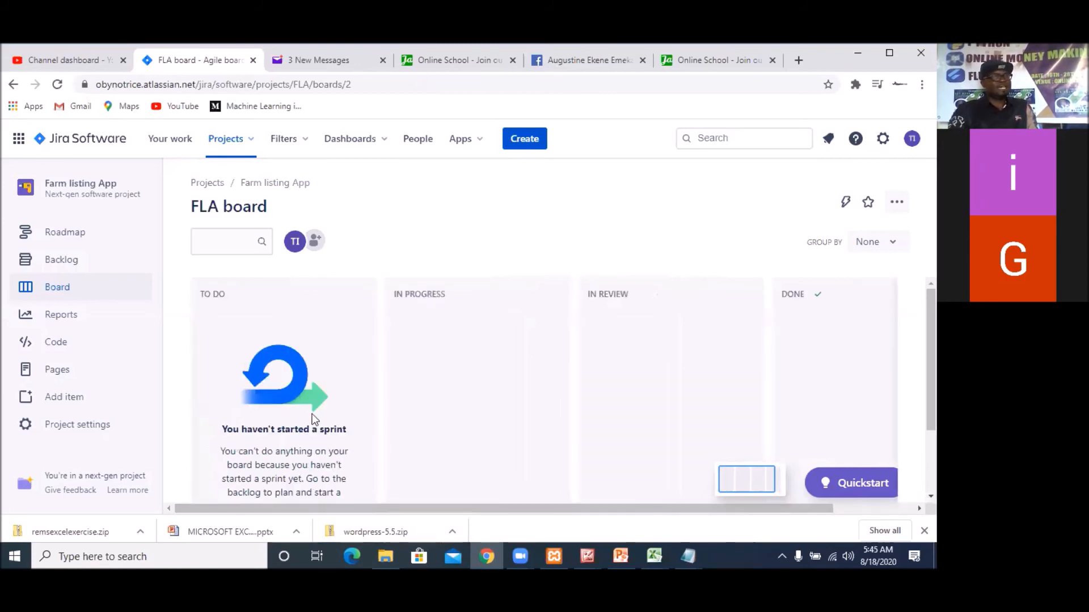
scroll(295, 357, "down", 2)
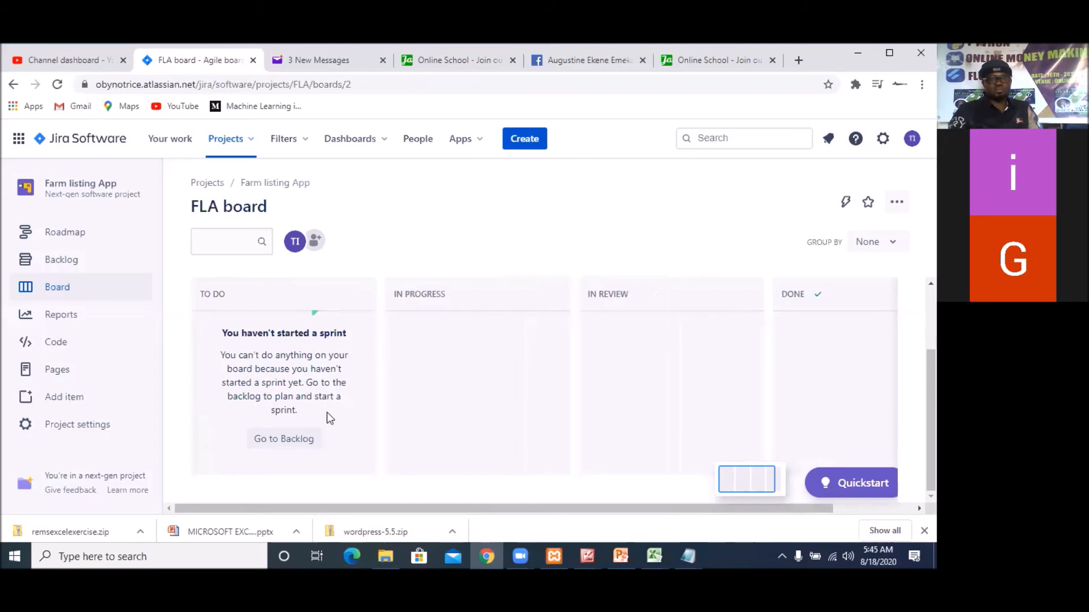
scroll(417, 378, "up", 2)
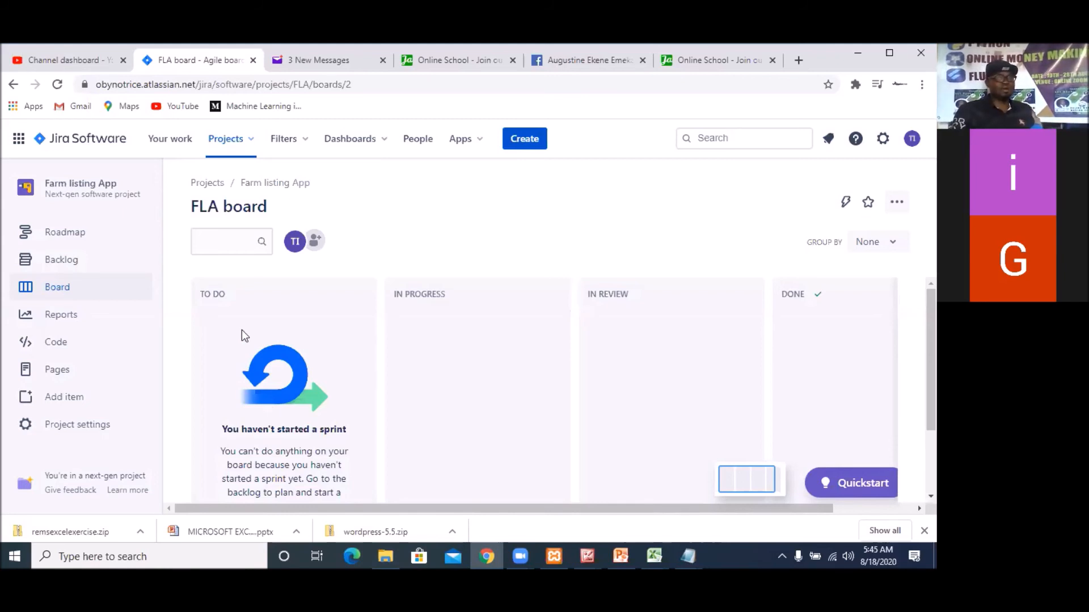
Follow the To Do column's sprint notice from the board back to the project's backlog
scroll(290, 370, "down", 1)
scroll(291, 369, "down", 3)
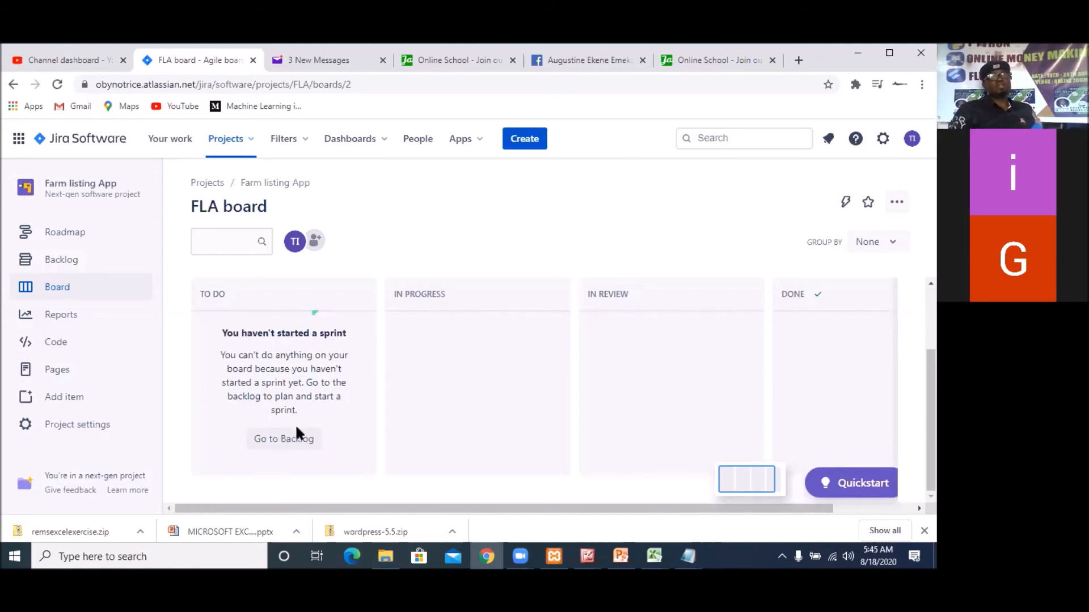
scroll(295, 424, "up", 4)
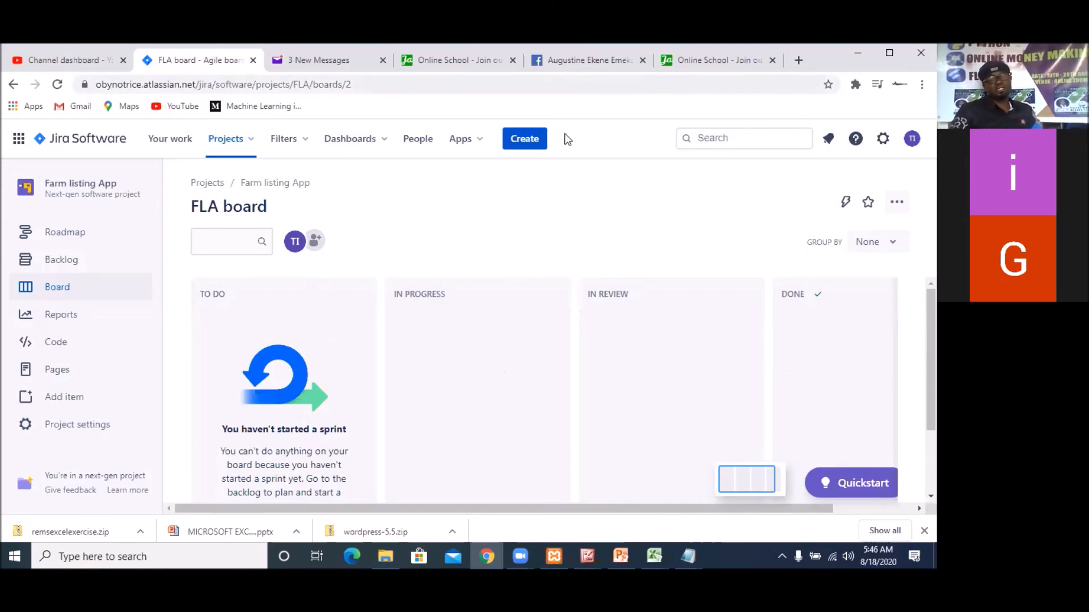
scroll(249, 422, "down", 2)
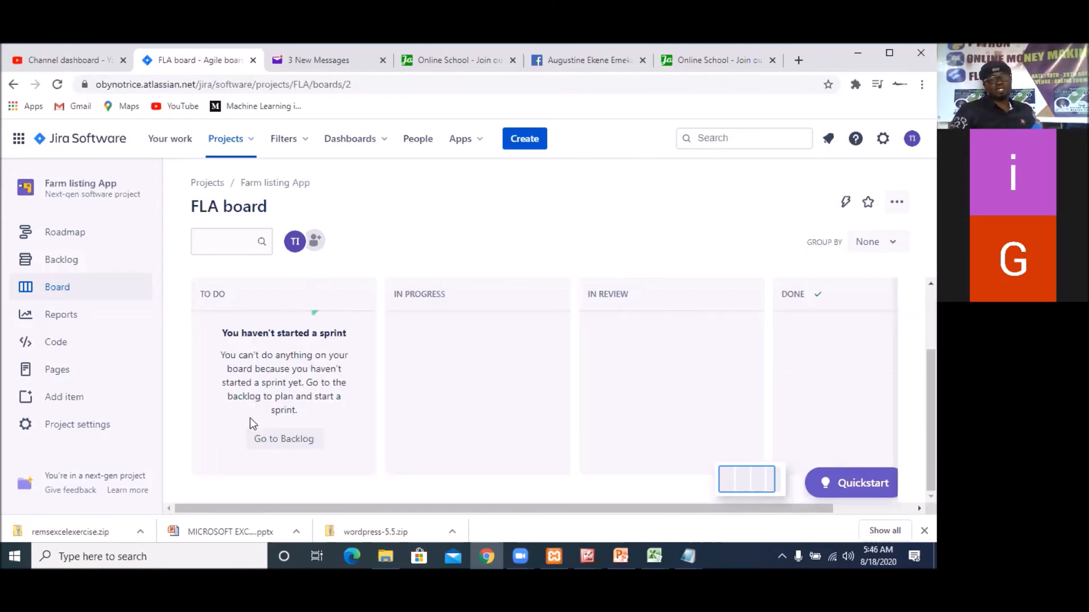
left_click(276, 448)
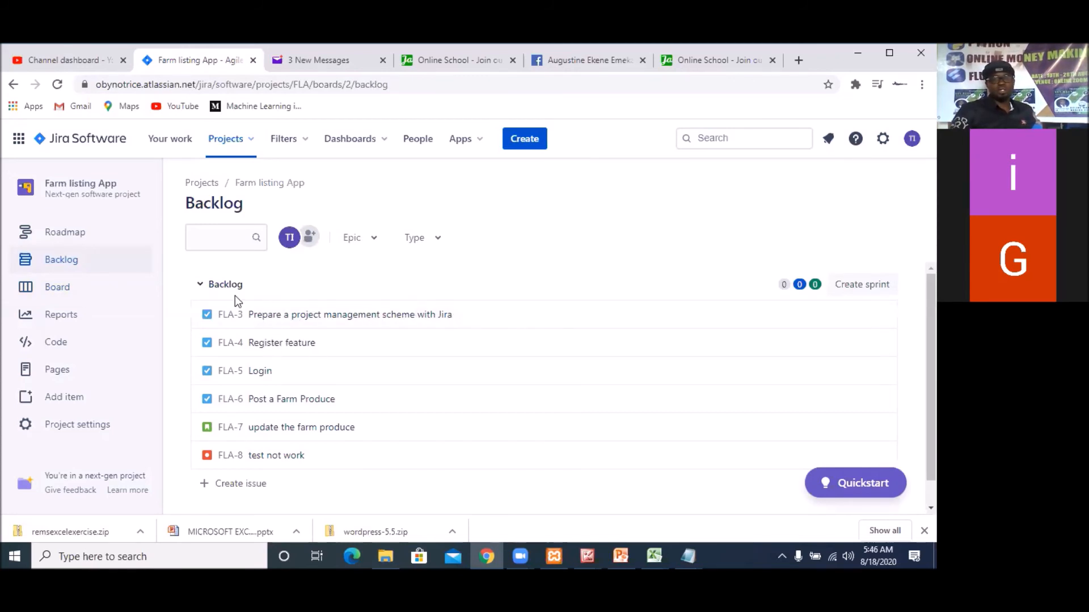
Create a new sprint from the backlog and look over its empty planning area and the backlog issues
scroll(374, 362, "down", 1)
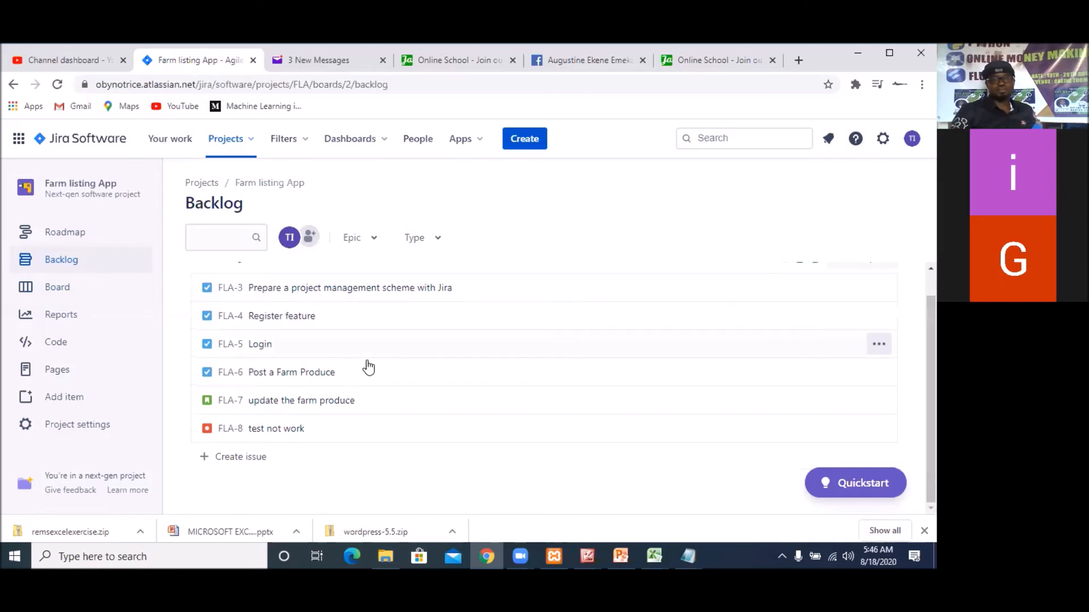
scroll(417, 377, "up", 1)
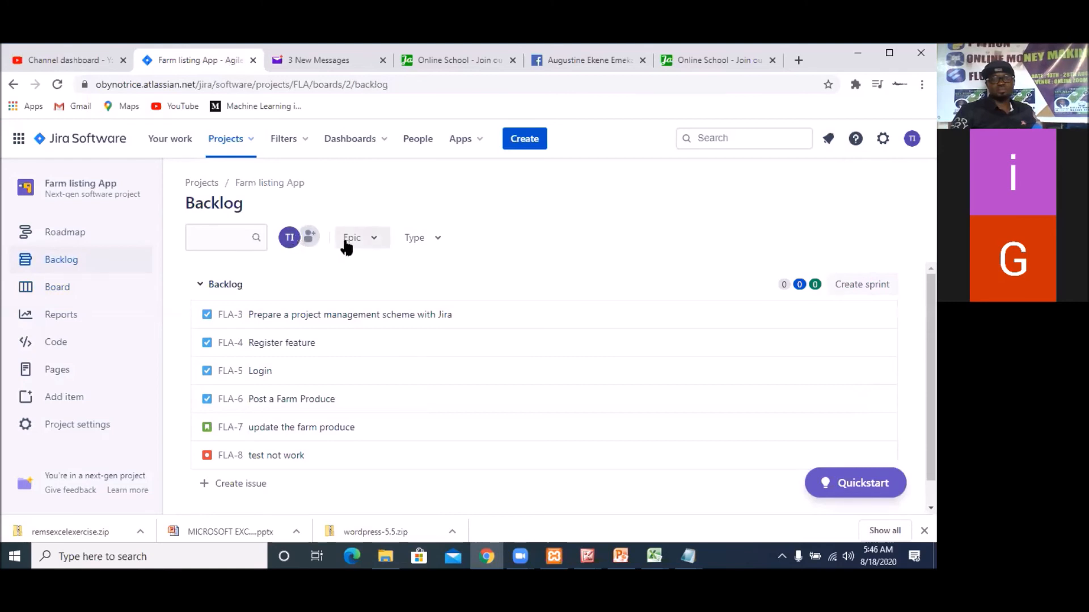
mouse_move(538, 361)
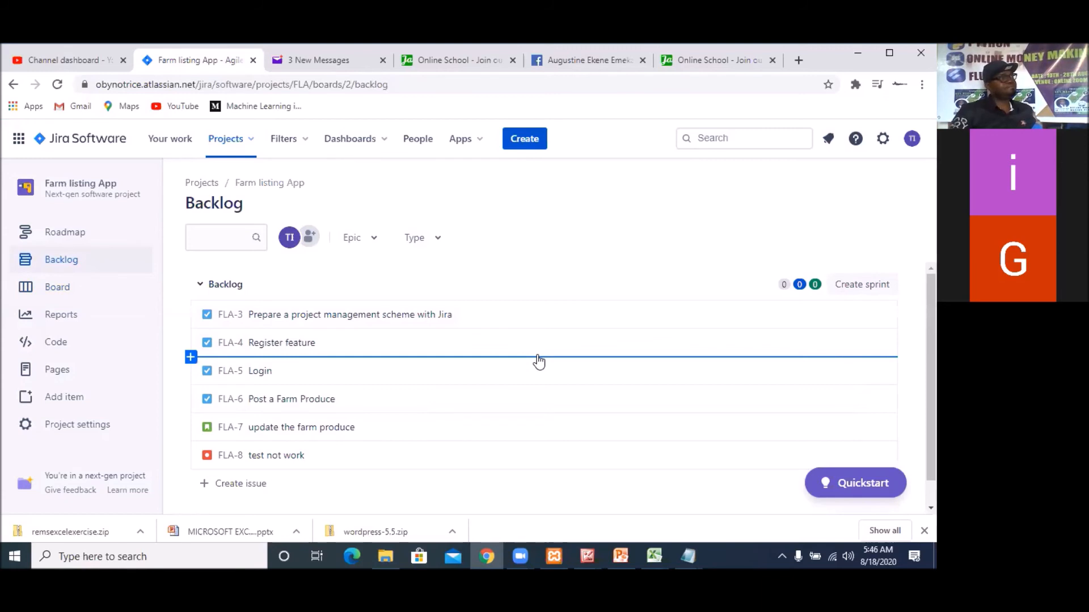
left_click(861, 290)
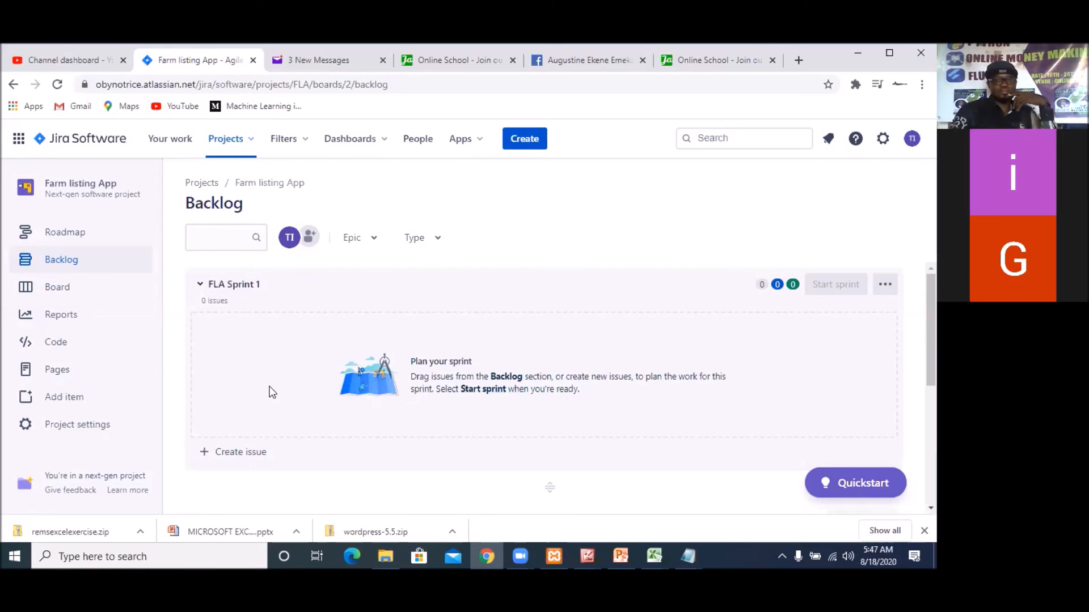
scroll(315, 416, "down", 4)
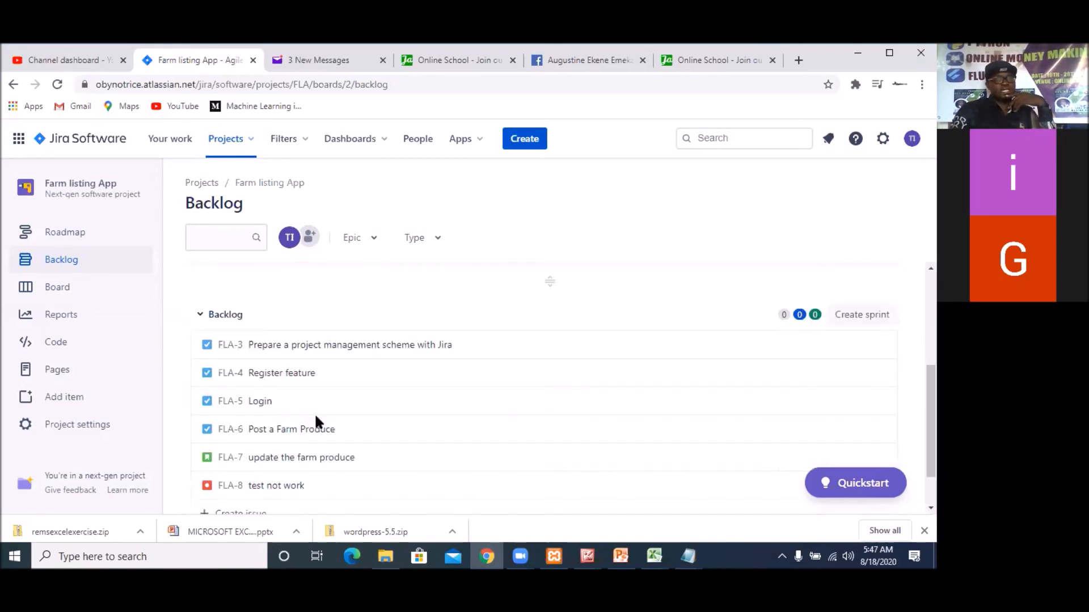
scroll(315, 416, "up", 2)
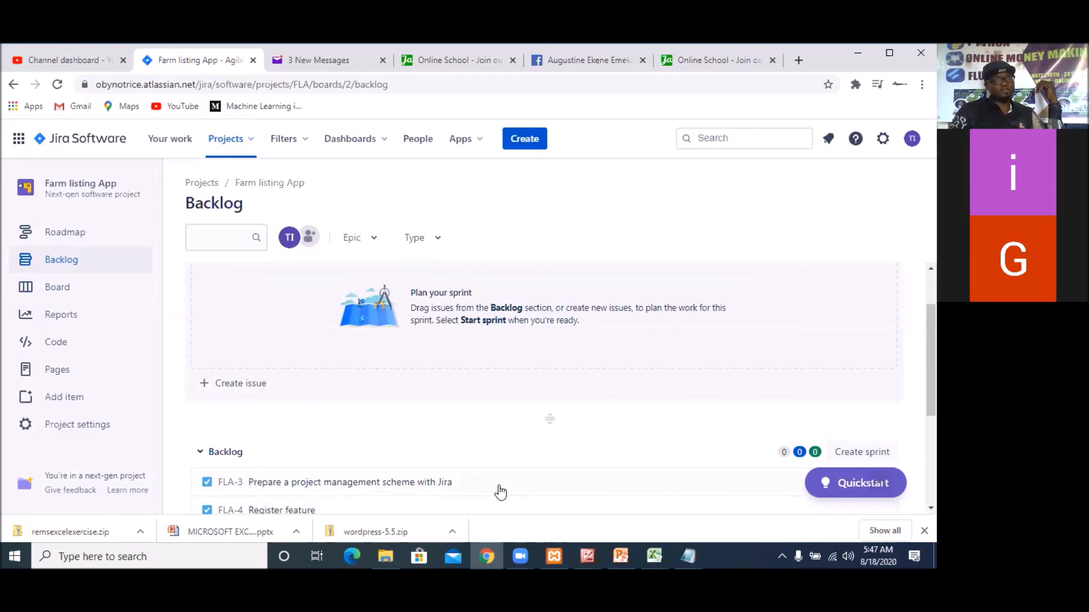
Move the backlog issue "Prepare a project management scheme with Jira" into FLA Sprint 1
scroll(500, 492, "down", 3)
scroll(499, 487, "up", 3)
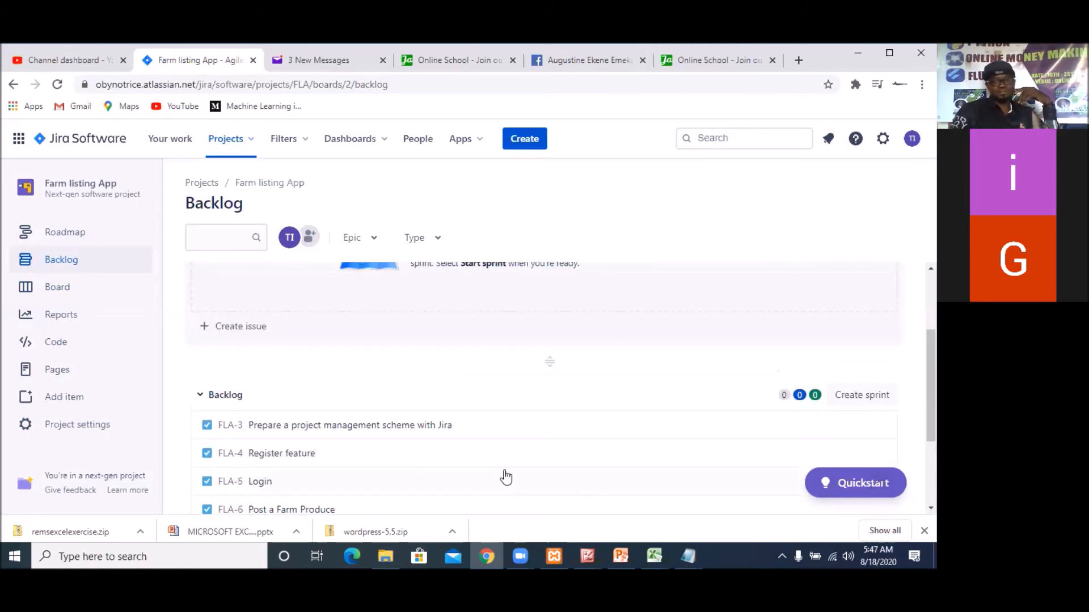
left_click_drag(500, 435, 500, 374)
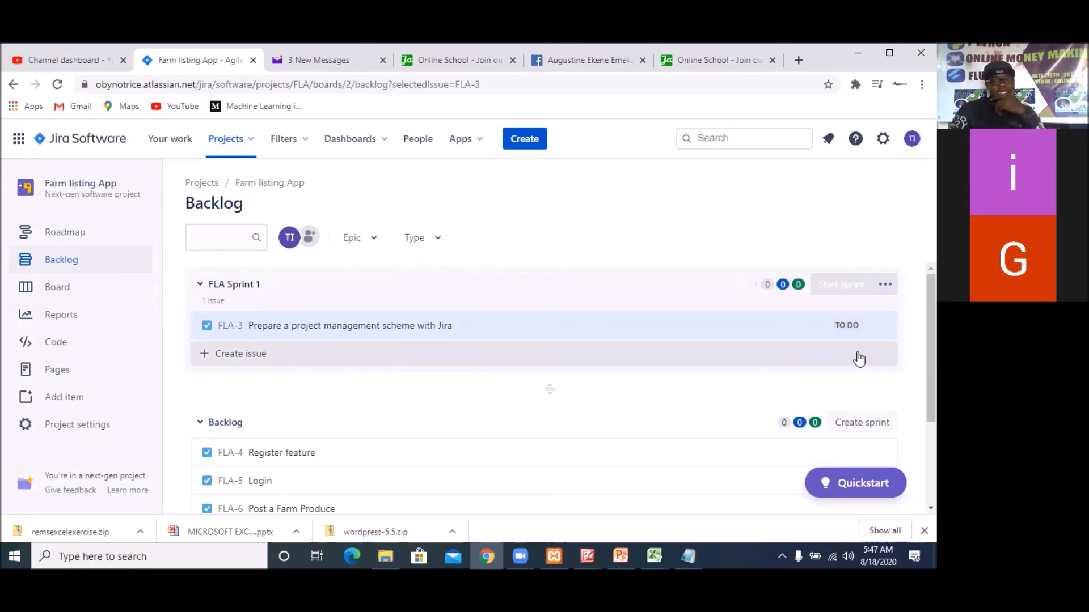
mouse_move(766, 316)
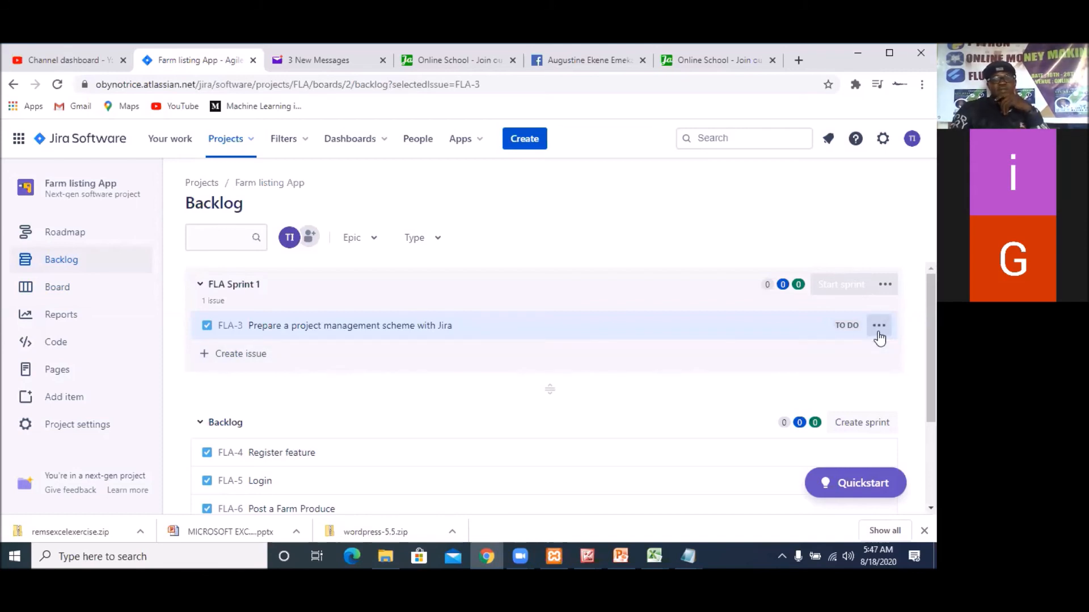
left_click(879, 326)
left_click(878, 337)
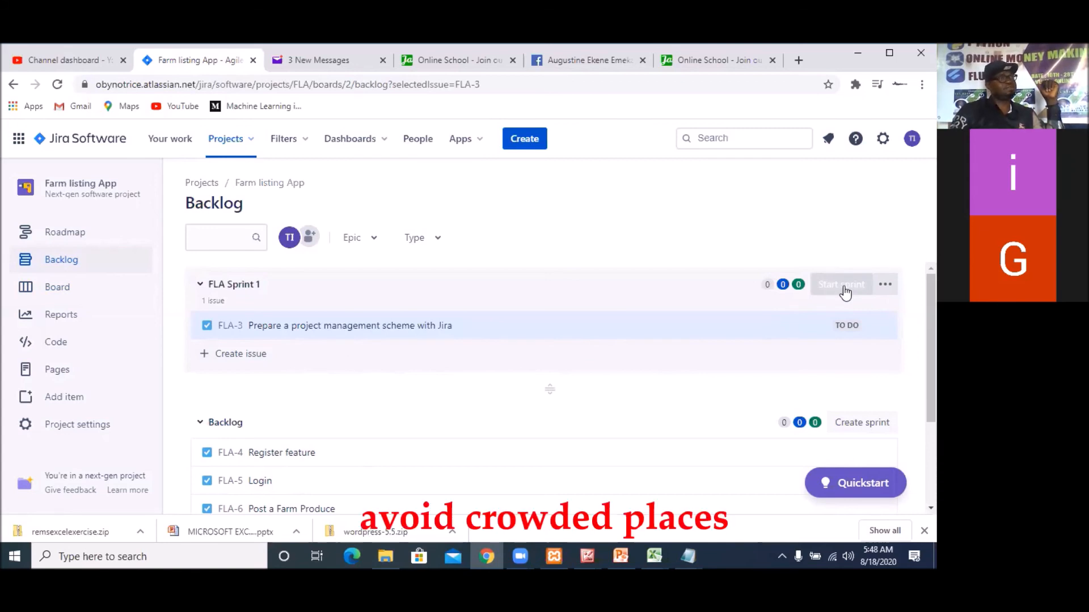
Edit FLA Sprint 1 and set its sprint goal to "Created a Jira project for my Farm Listing Web App"
left_click(885, 285)
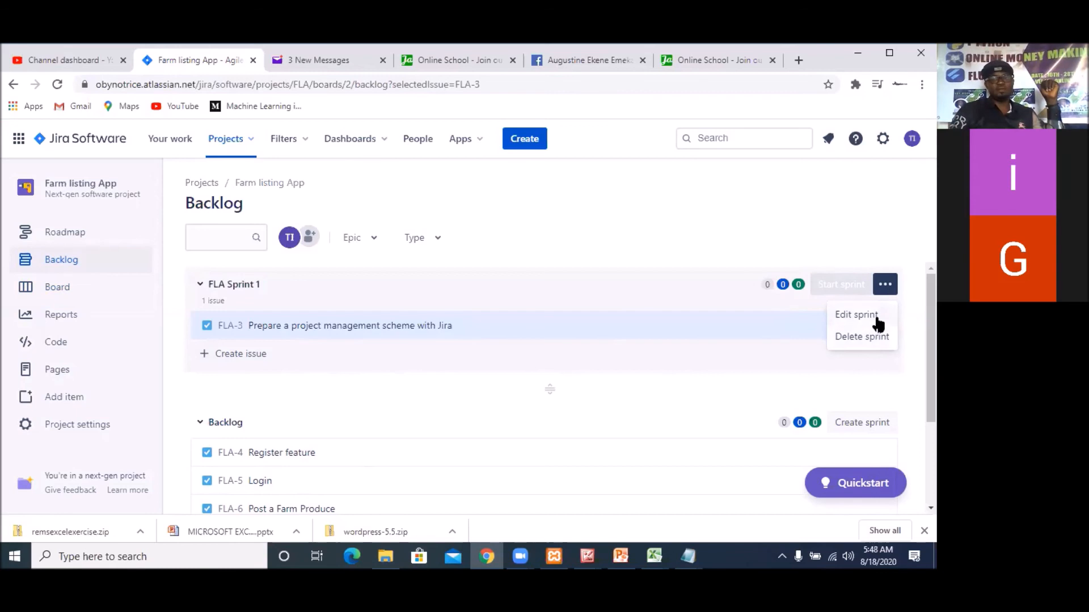
left_click(863, 322)
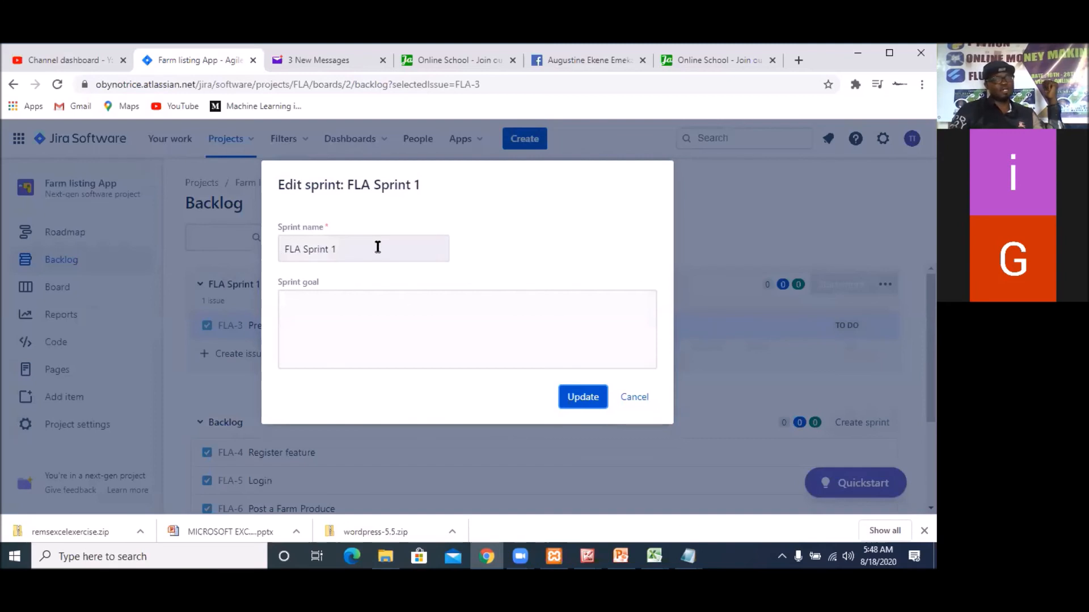
left_click(375, 308)
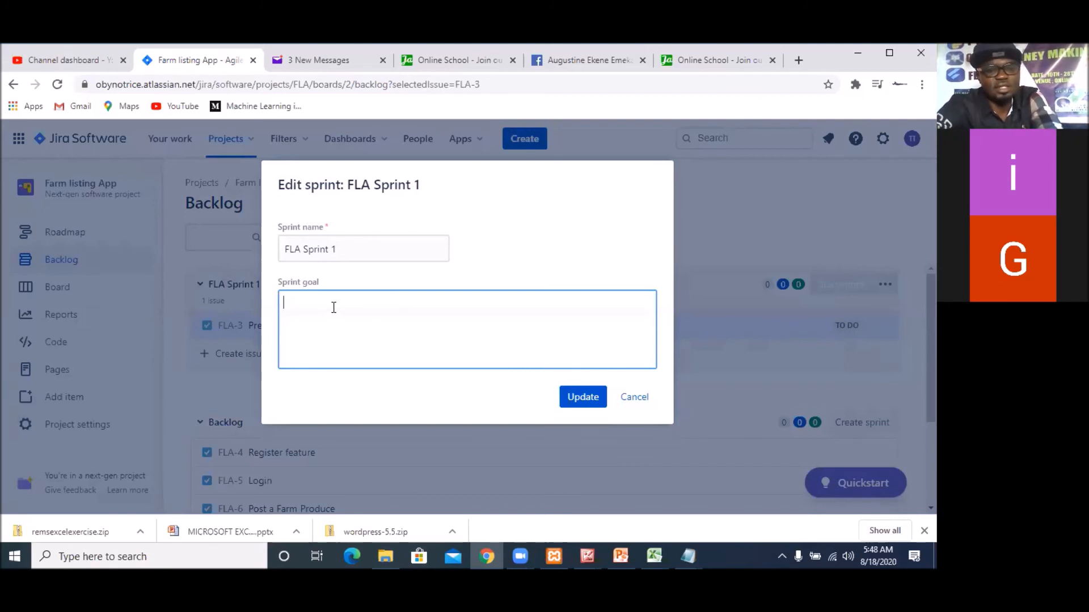
type("Created a")
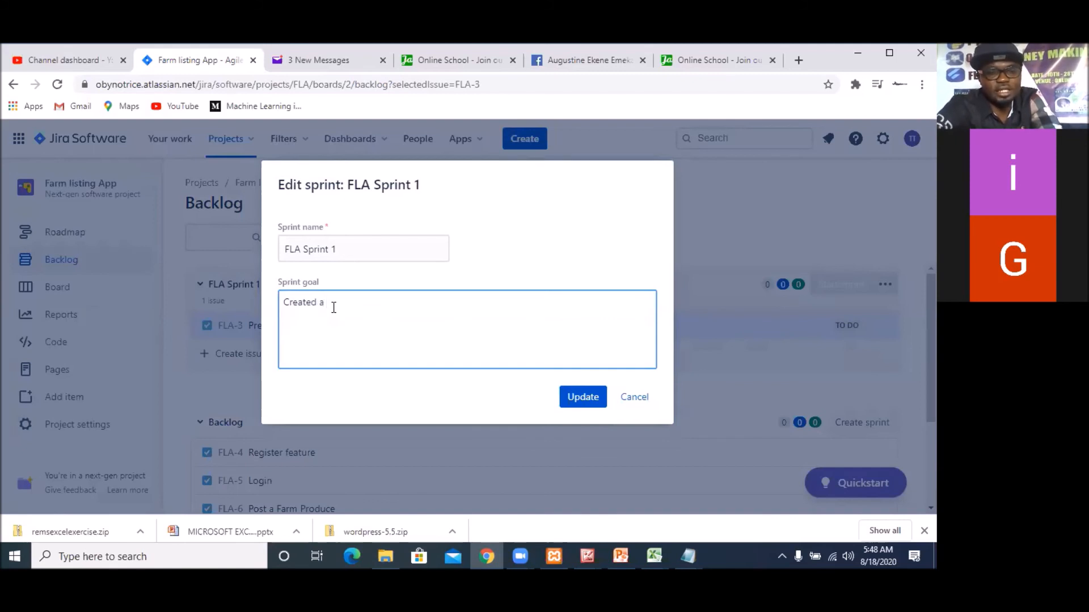
type(" Jira projec")
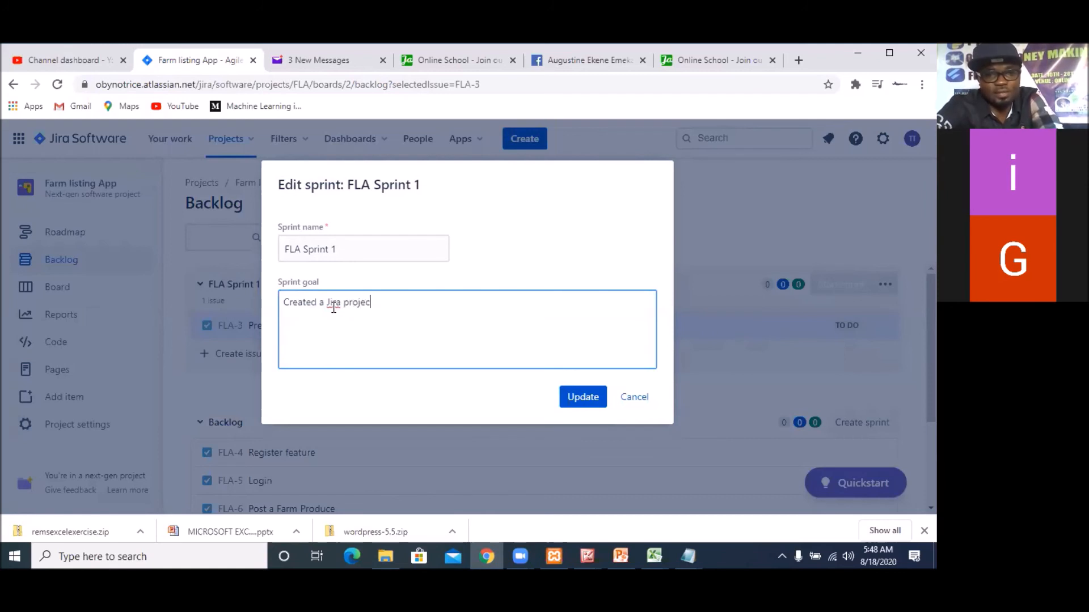
type("t fo")
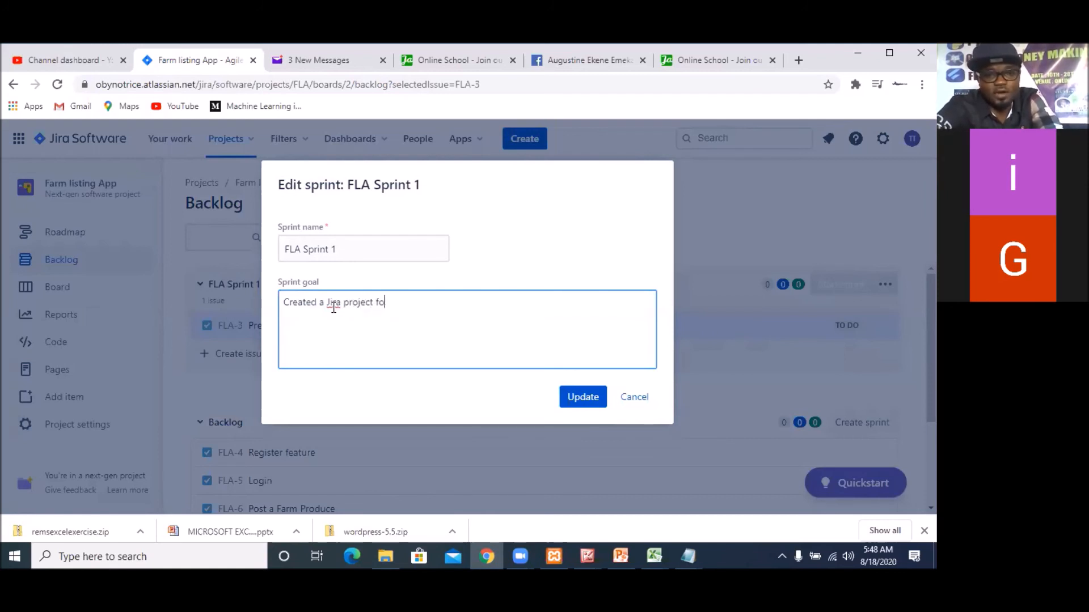
type("r my Farm")
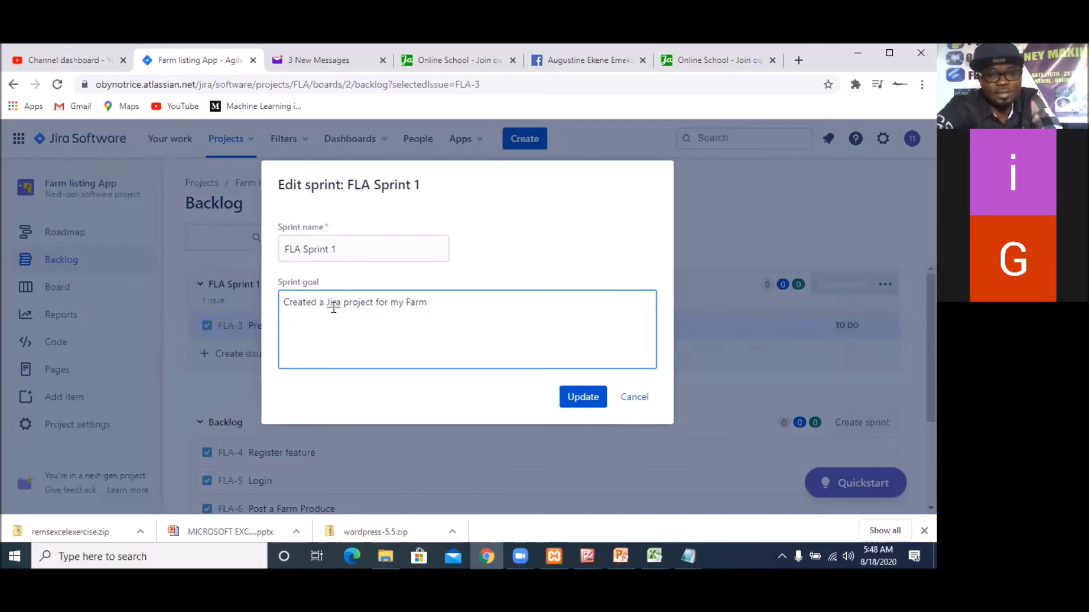
type(" Listin")
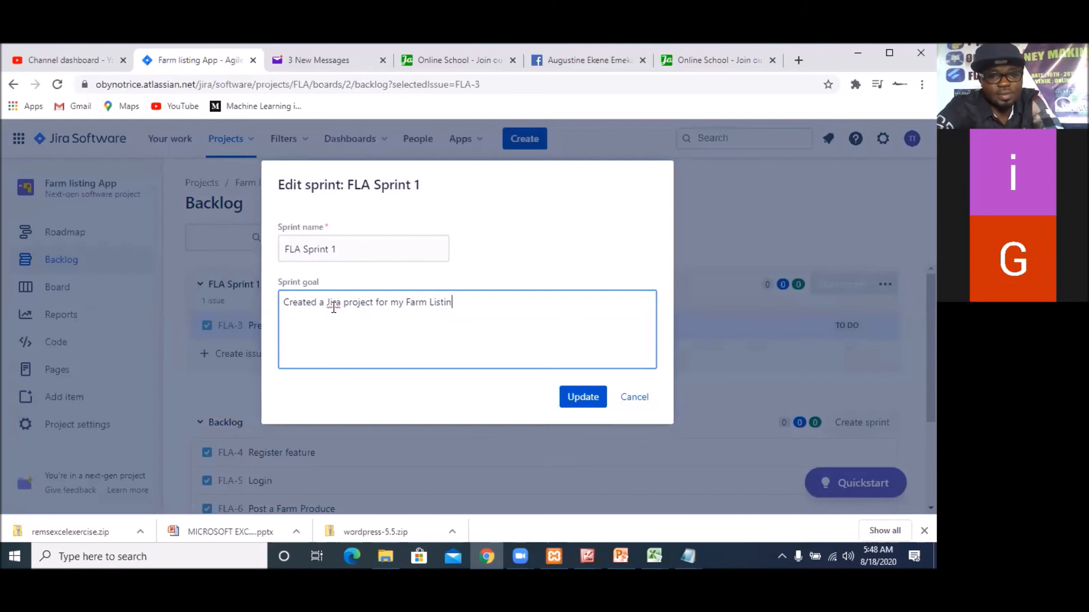
type("g Web ")
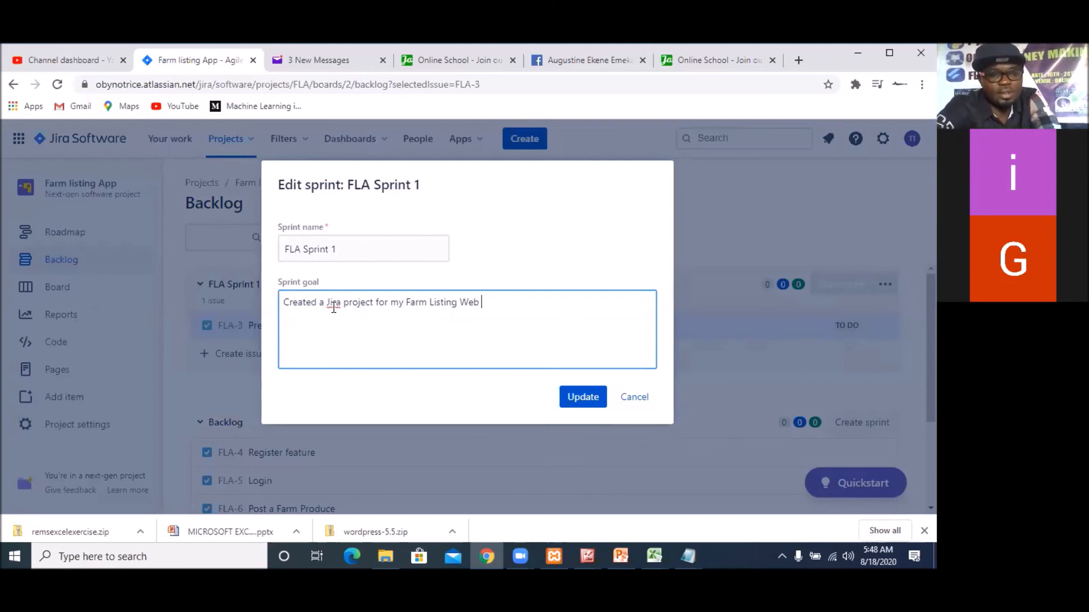
type("App")
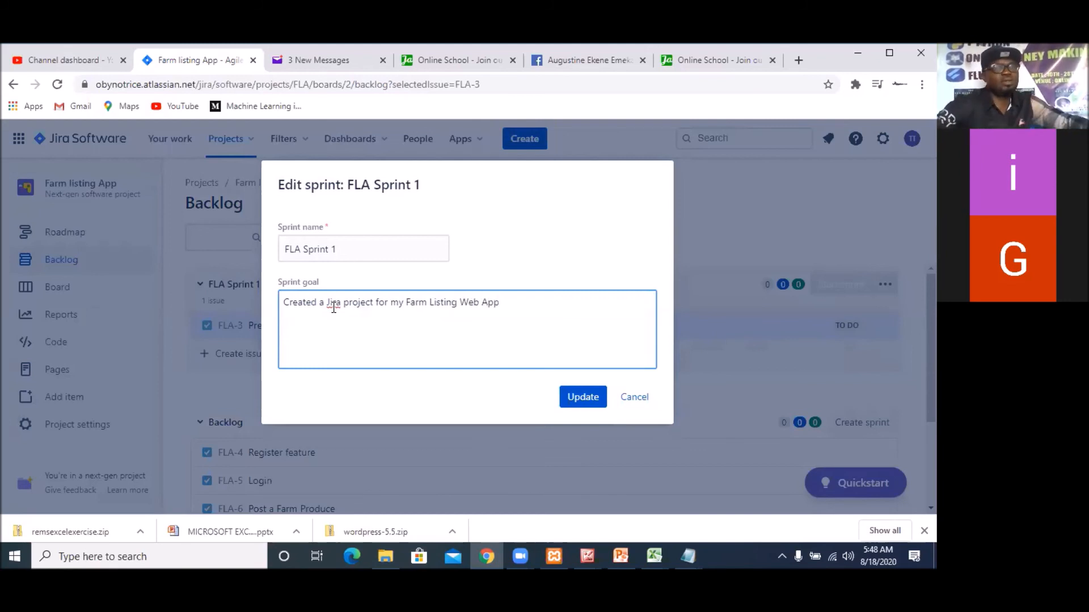
left_click(585, 404)
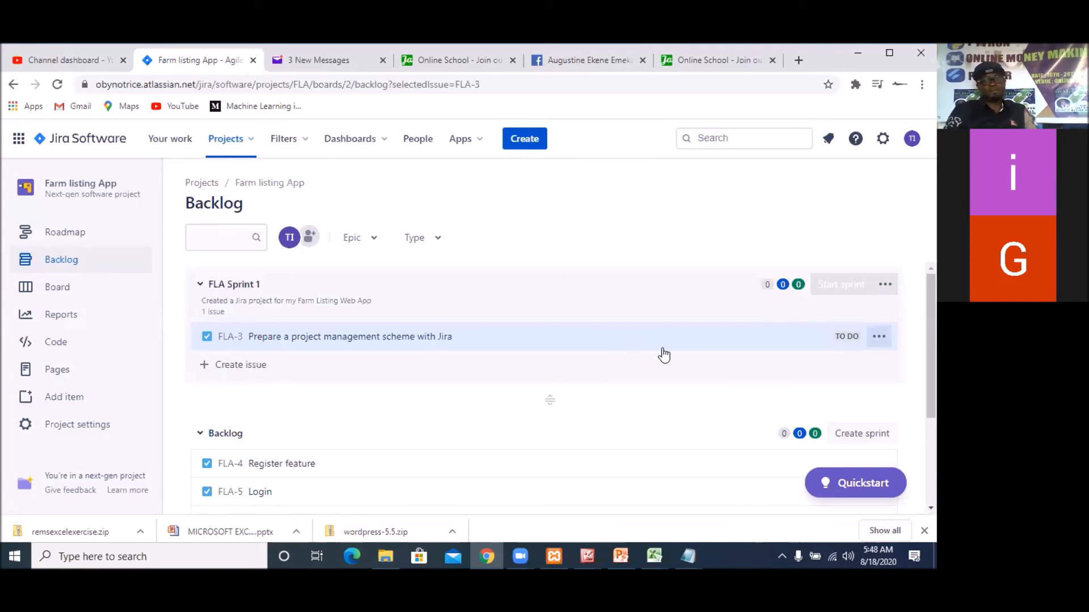
Check the move options of issue FLA-3, and reopen the sprint's details to review its name and goal
left_click(879, 336)
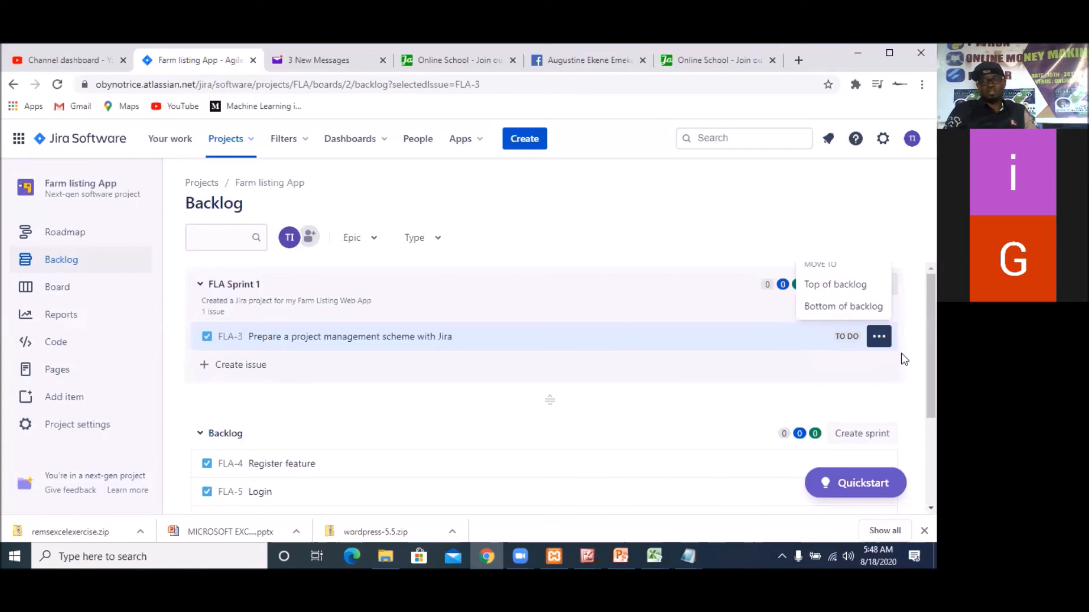
left_click(791, 355)
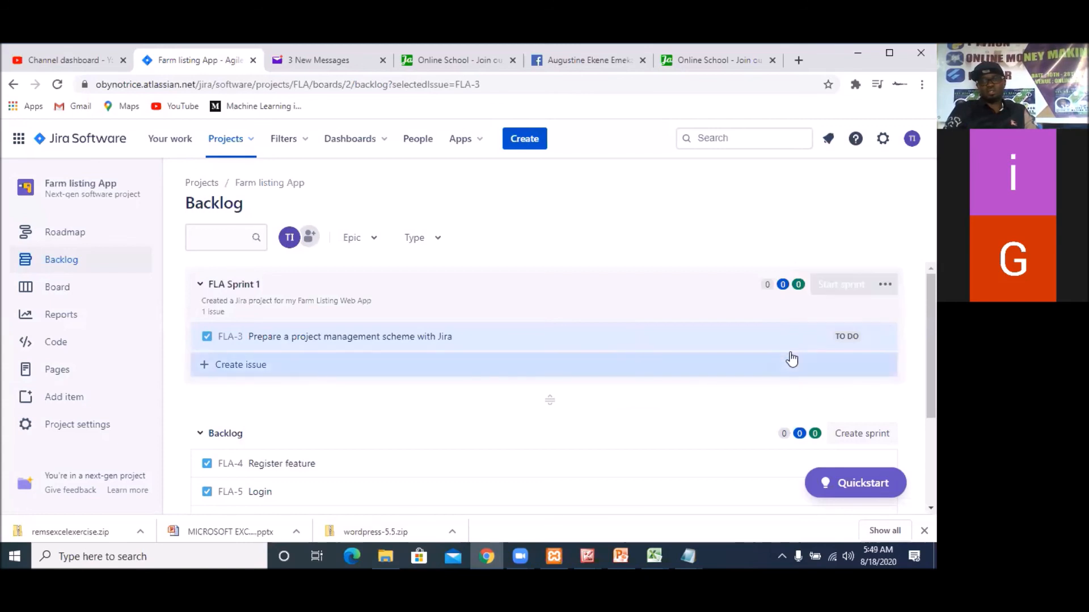
left_click(884, 286)
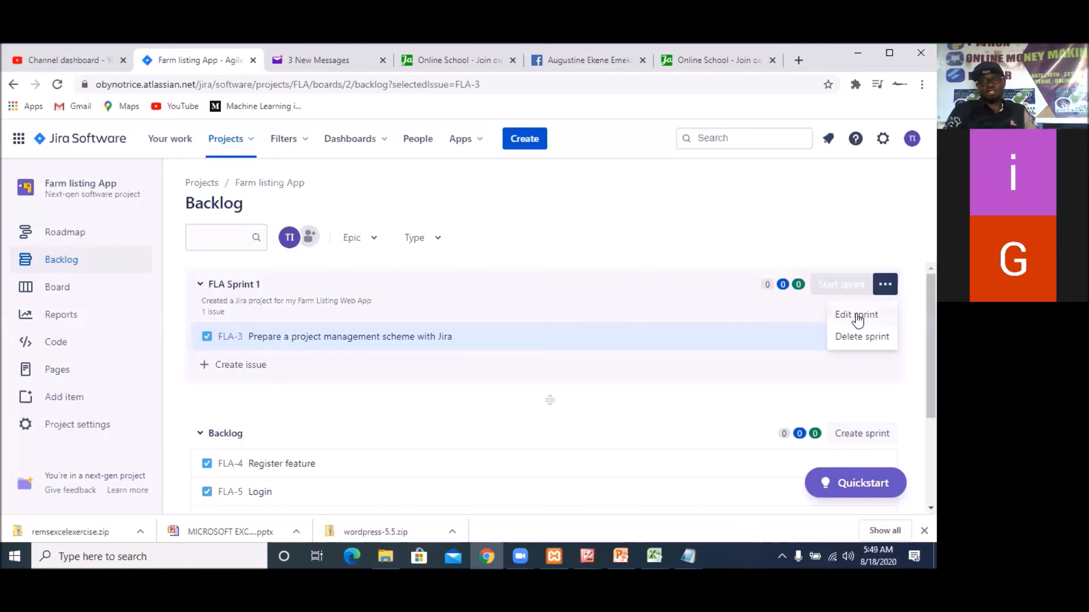
left_click(858, 318)
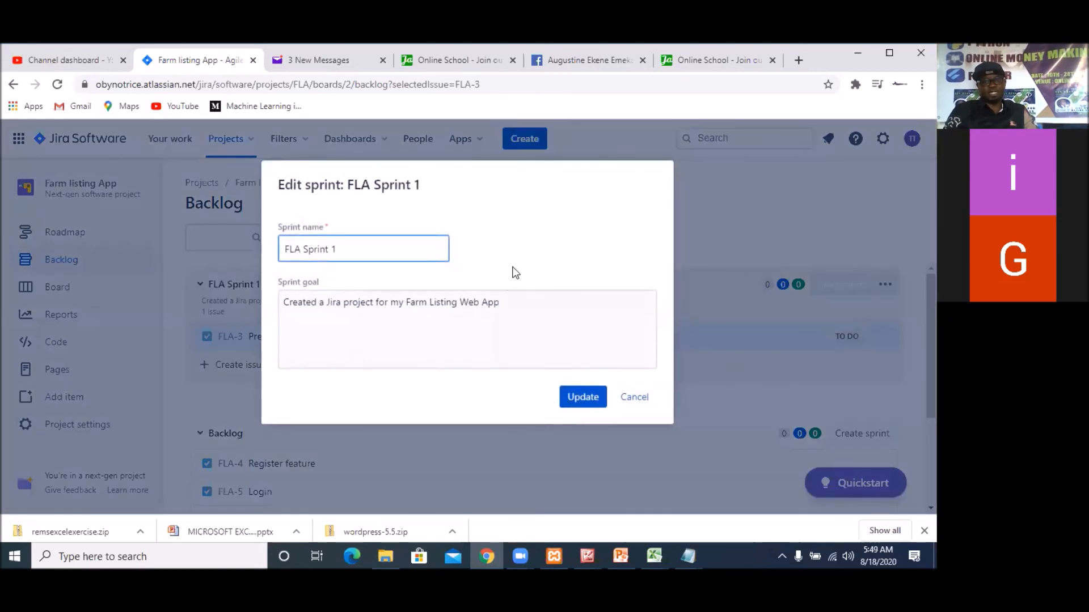
left_click(573, 396)
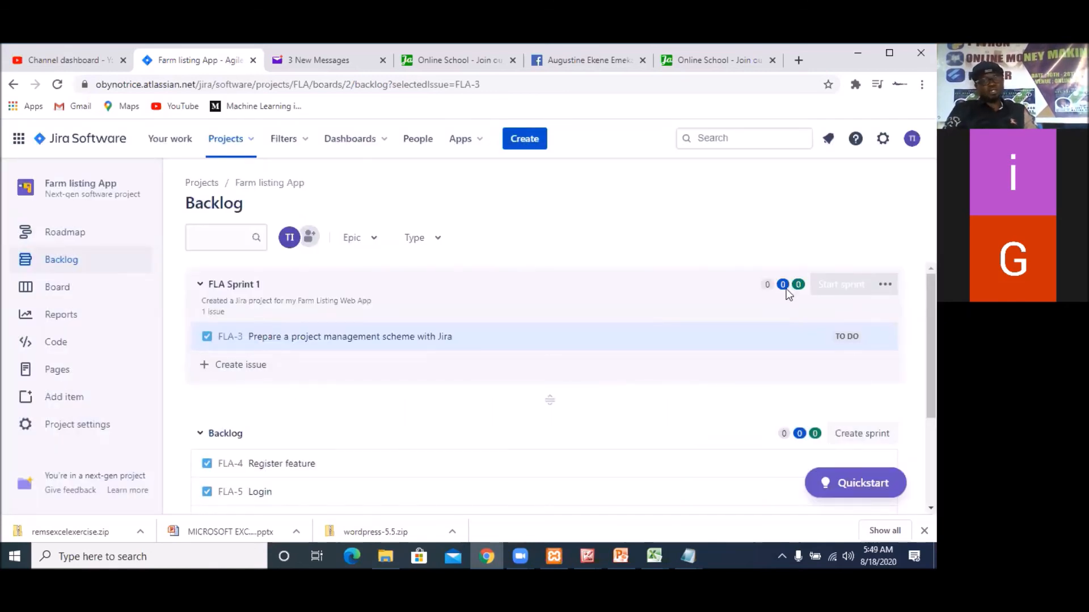
Review the duration, dates and goal of FLA Sprint 1, and start it with a duration of 2 weeks from 8/18/2020
left_click(844, 288)
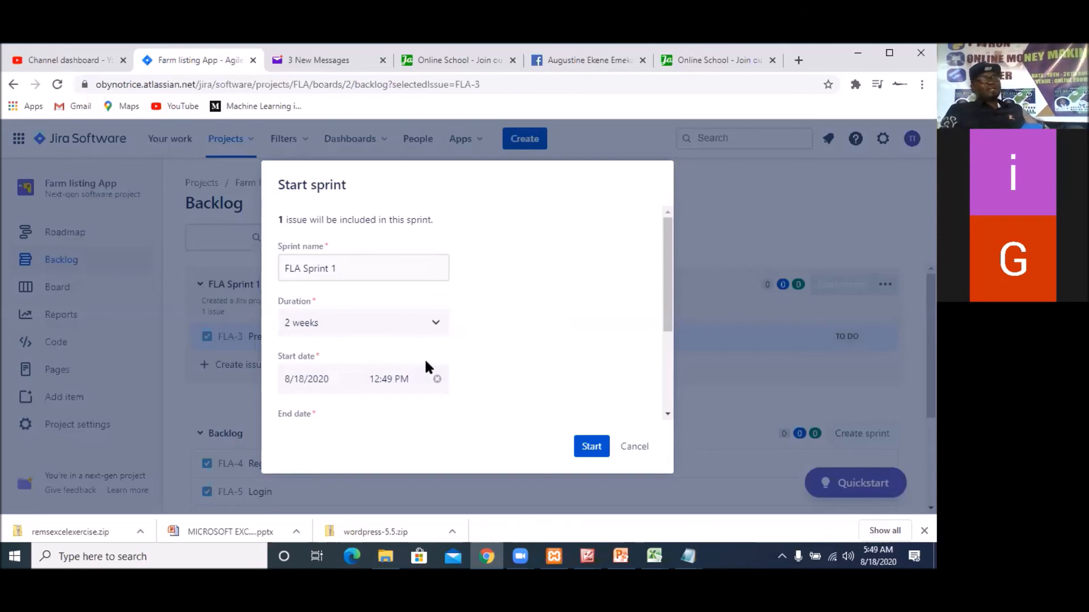
left_click(368, 328)
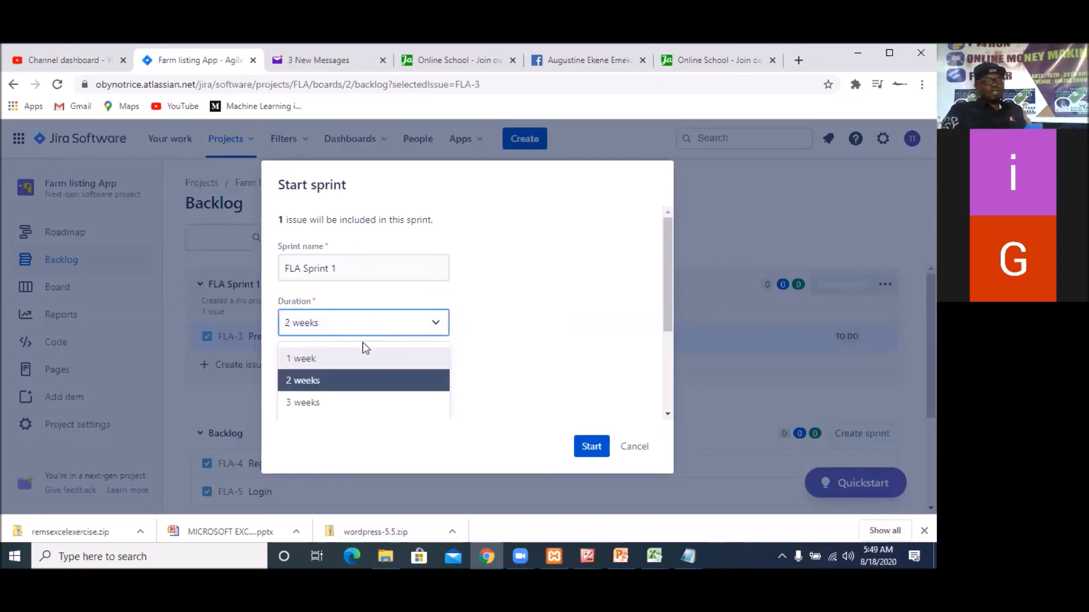
left_click(573, 304)
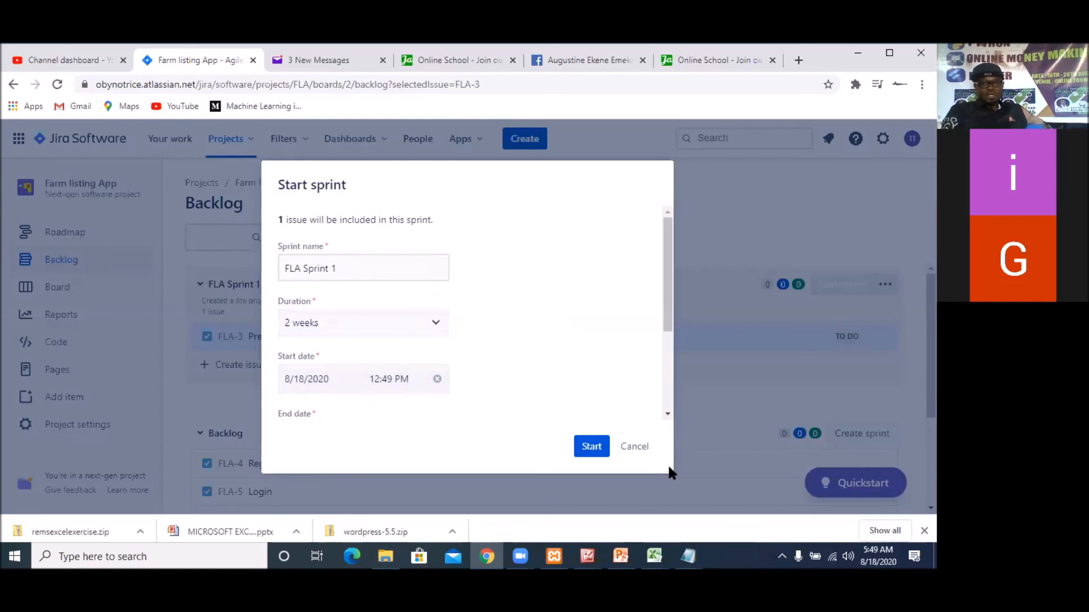
scroll(670, 420, "down", 3)
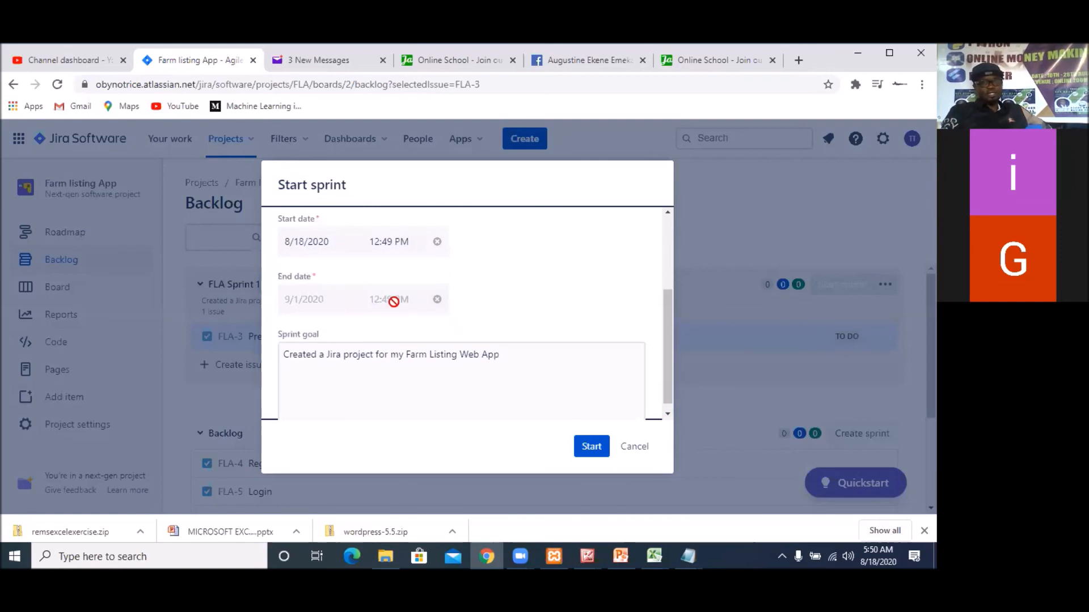
scroll(406, 295, "up", 1)
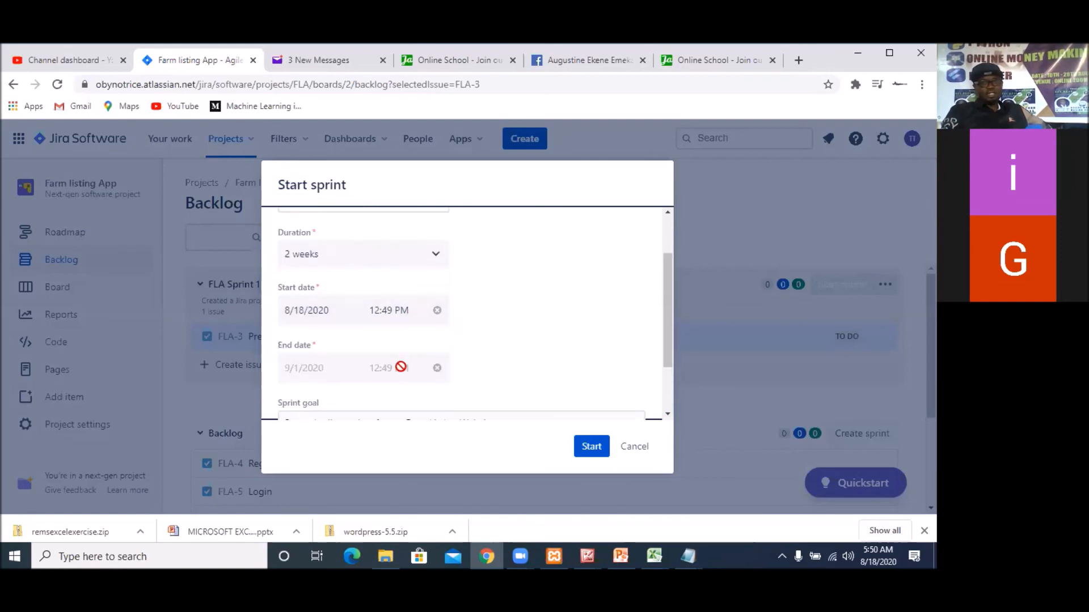
scroll(336, 357, "down", 1)
double_click(325, 302)
left_click(393, 276)
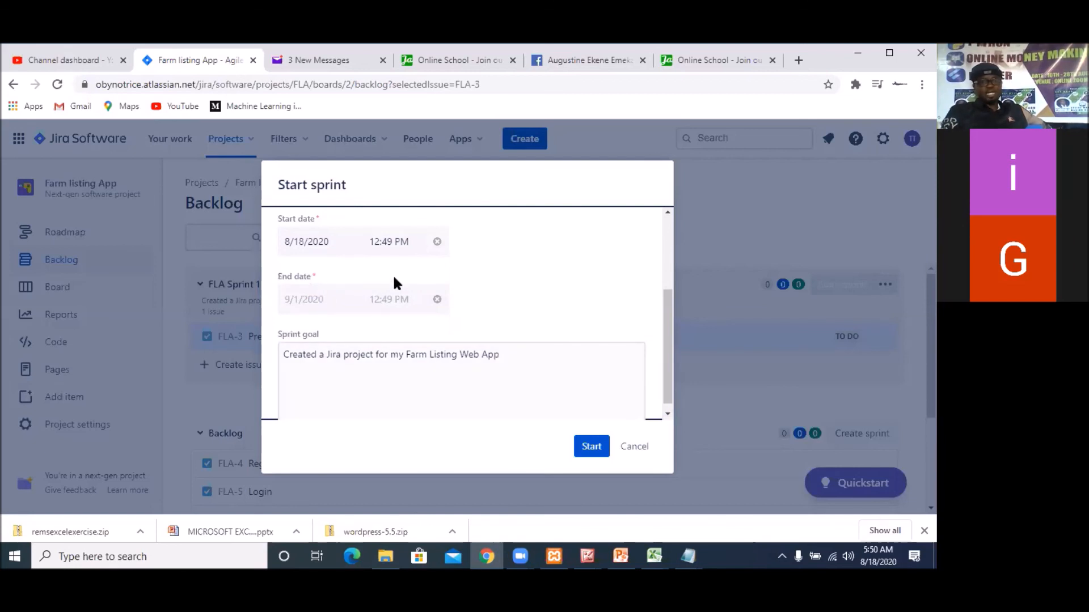
scroll(349, 274, "up", 1)
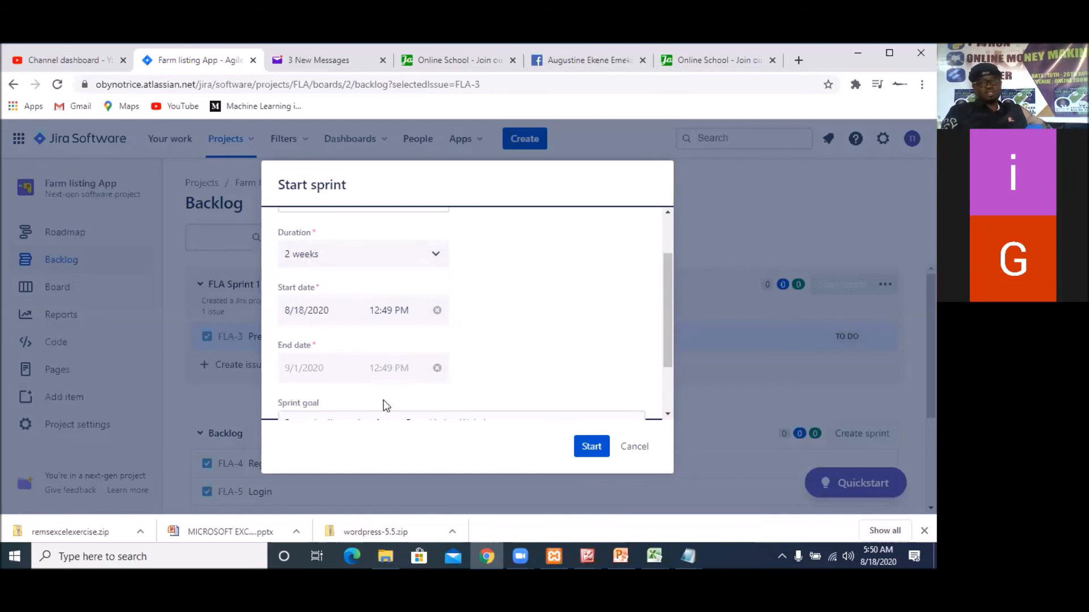
scroll(573, 360, "down", 1)
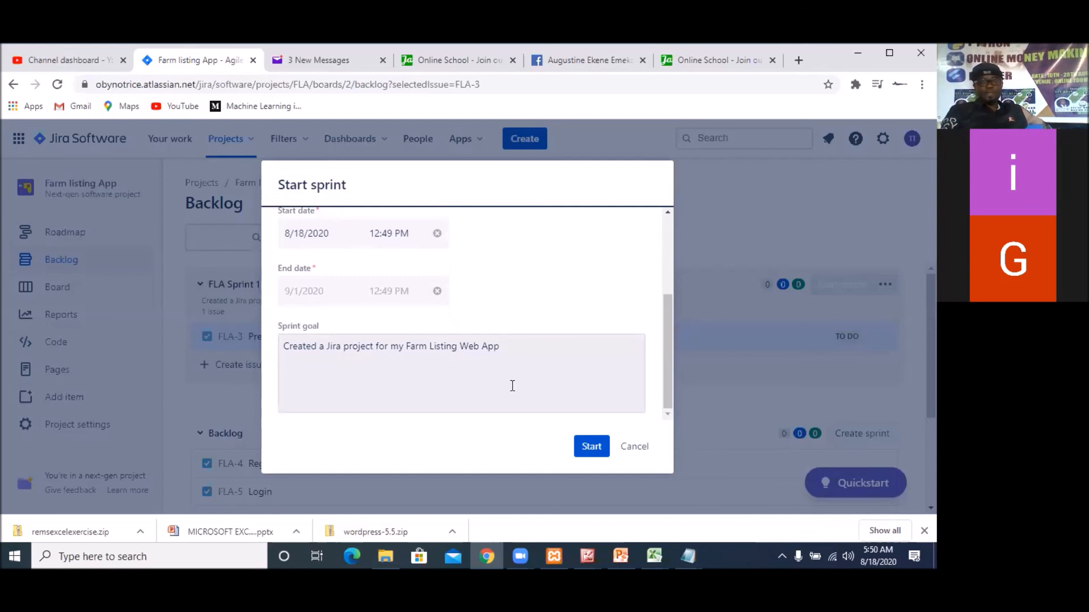
left_click(590, 450)
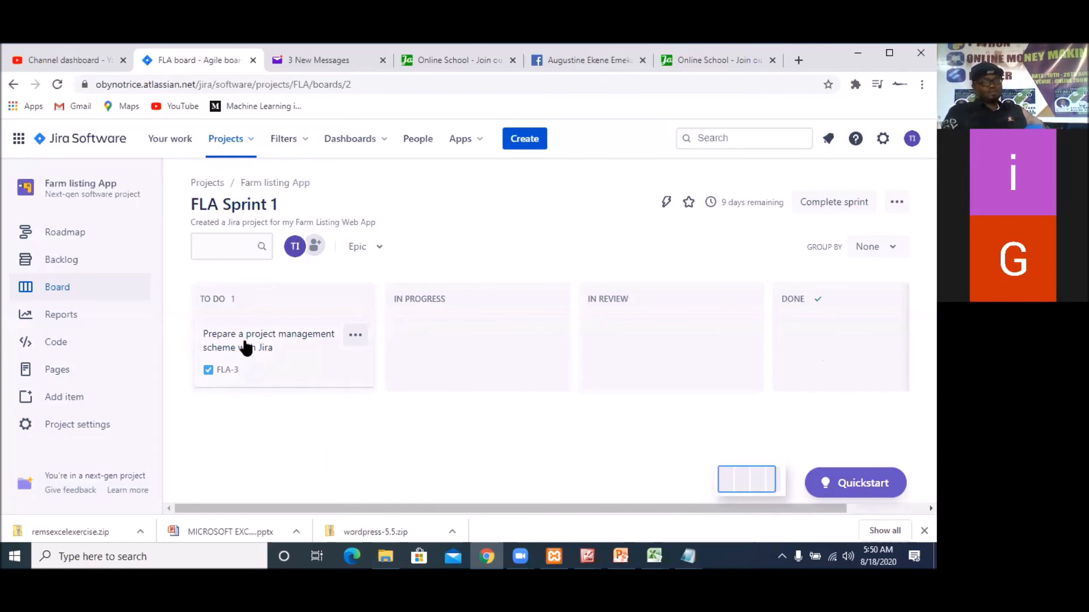
Move the FLA-3 card through In Progress, In Review and Done on the board, and return it to To Do
left_click_drag(308, 357, 447, 340)
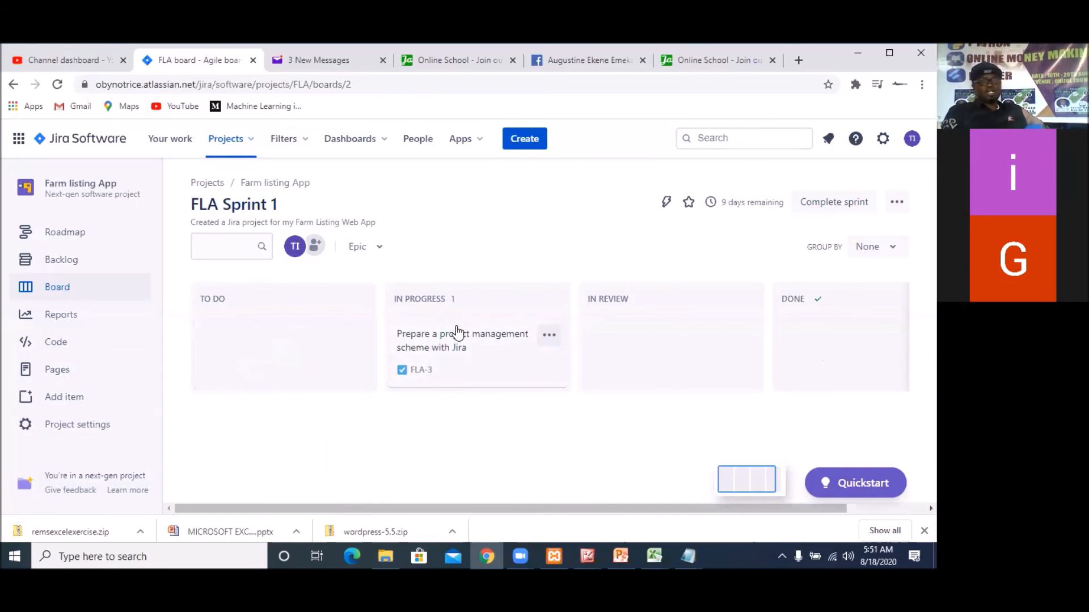
left_click_drag(495, 347, 629, 380)
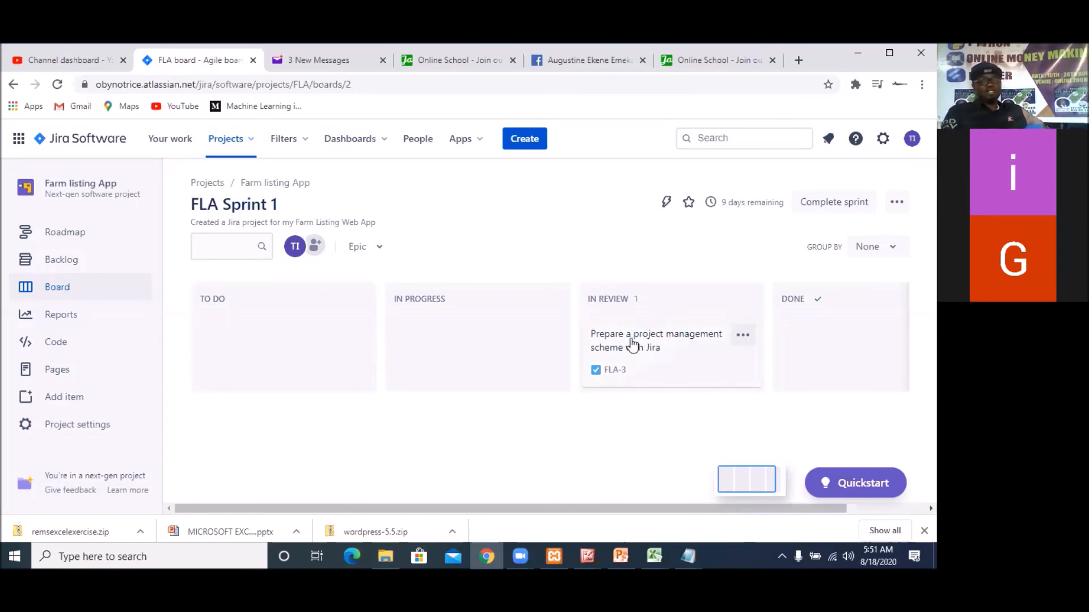
left_click_drag(632, 345, 735, 384)
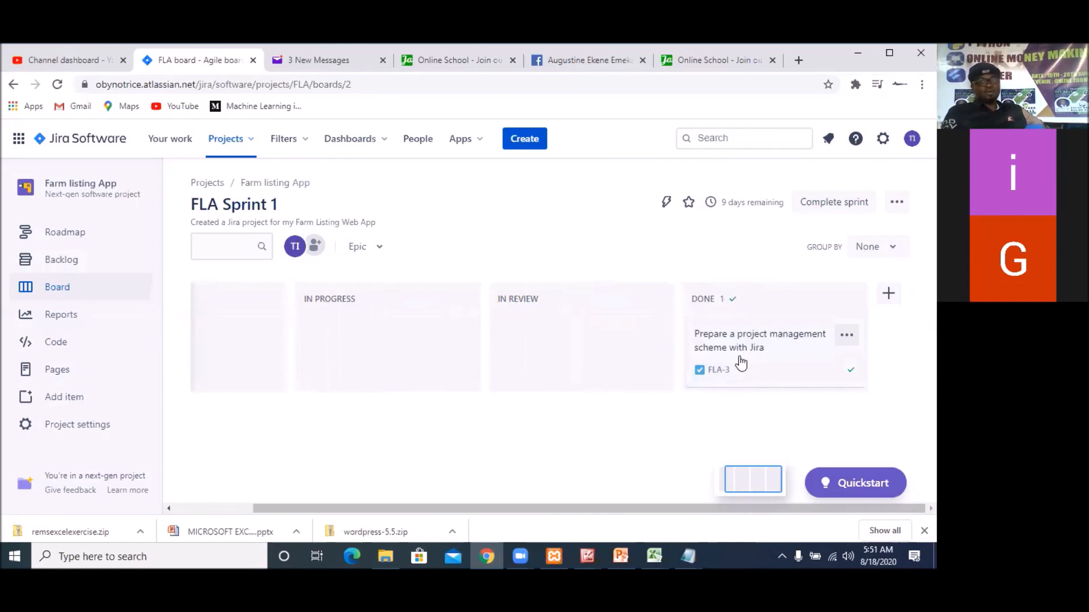
left_click_drag(739, 347, 253, 339)
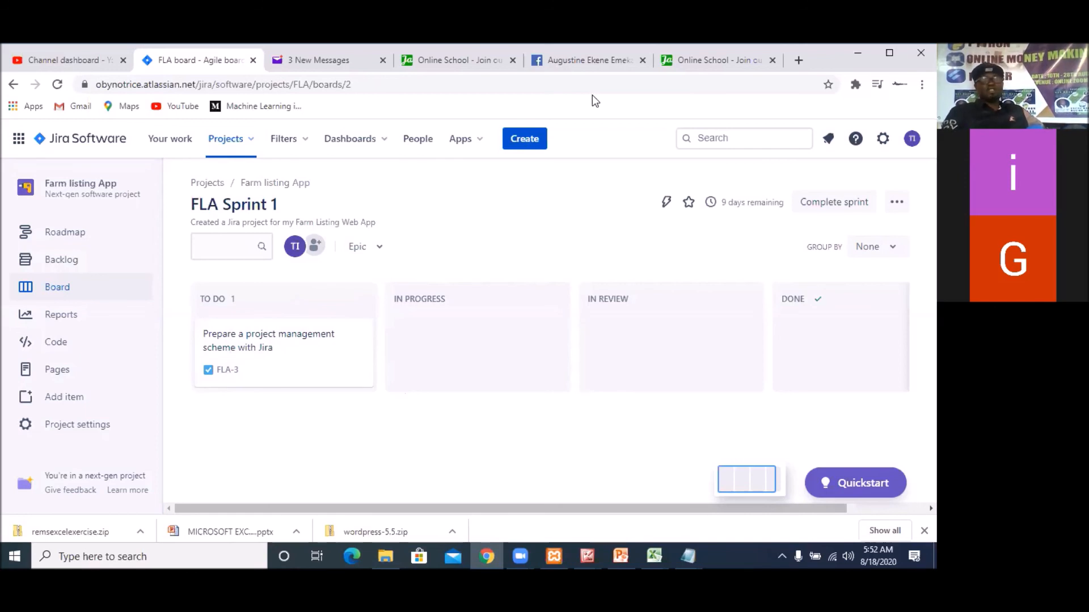
Switch to the last Online School browser tab and enter the address atlassian.com/software/jira
left_click(714, 59)
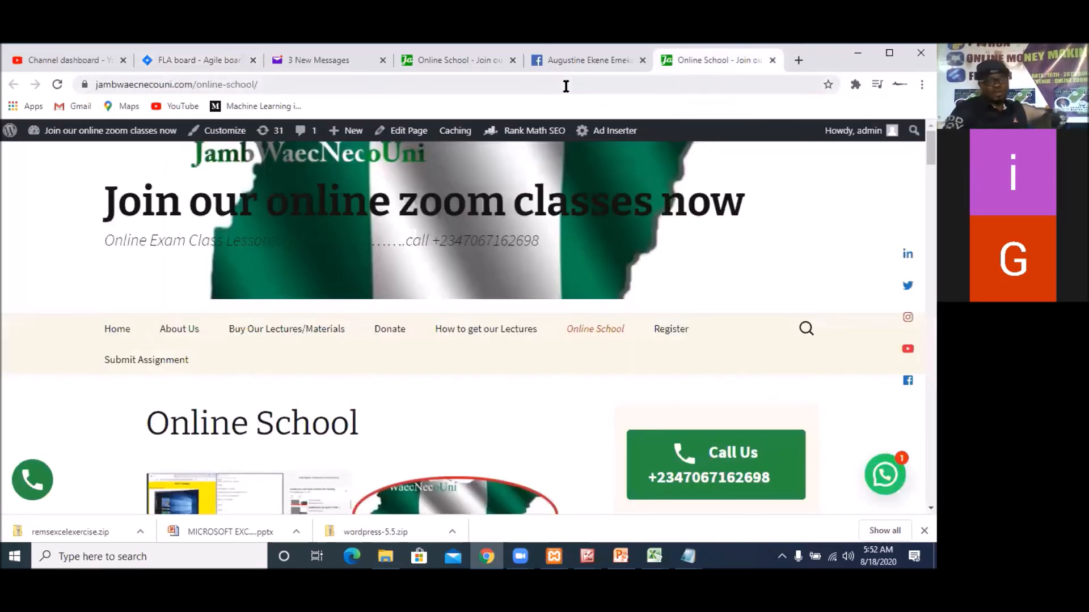
left_click(565, 85)
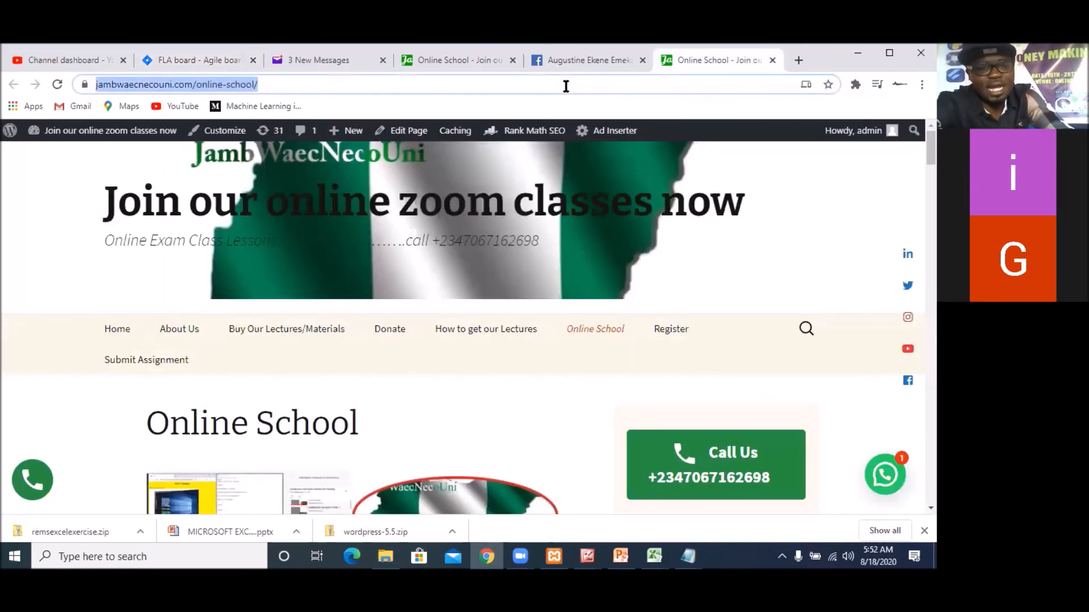
type("atlassian.com/software/jira")
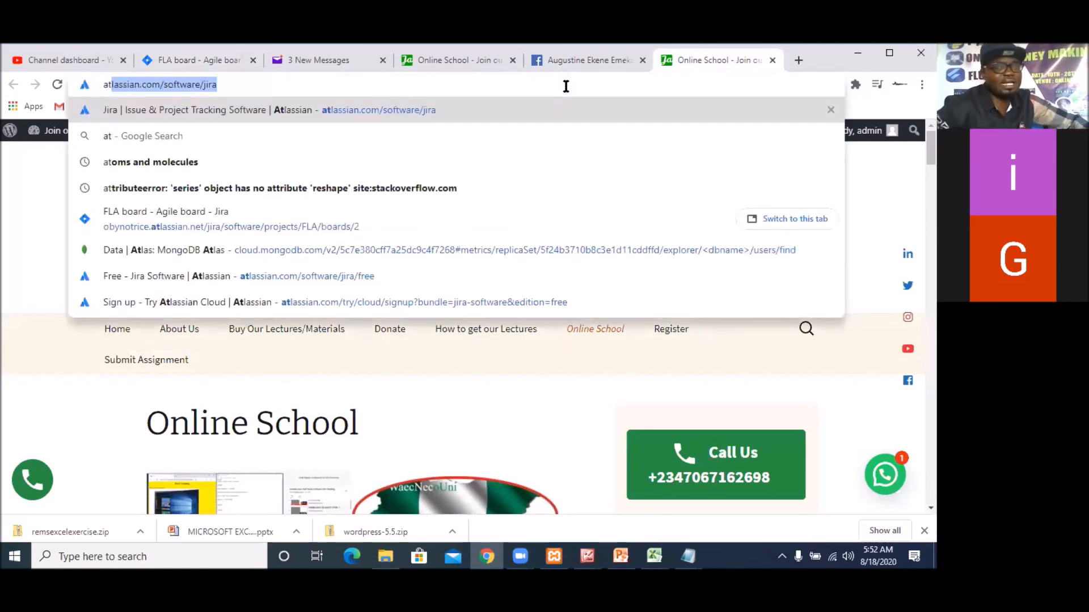
left_click(153, 88)
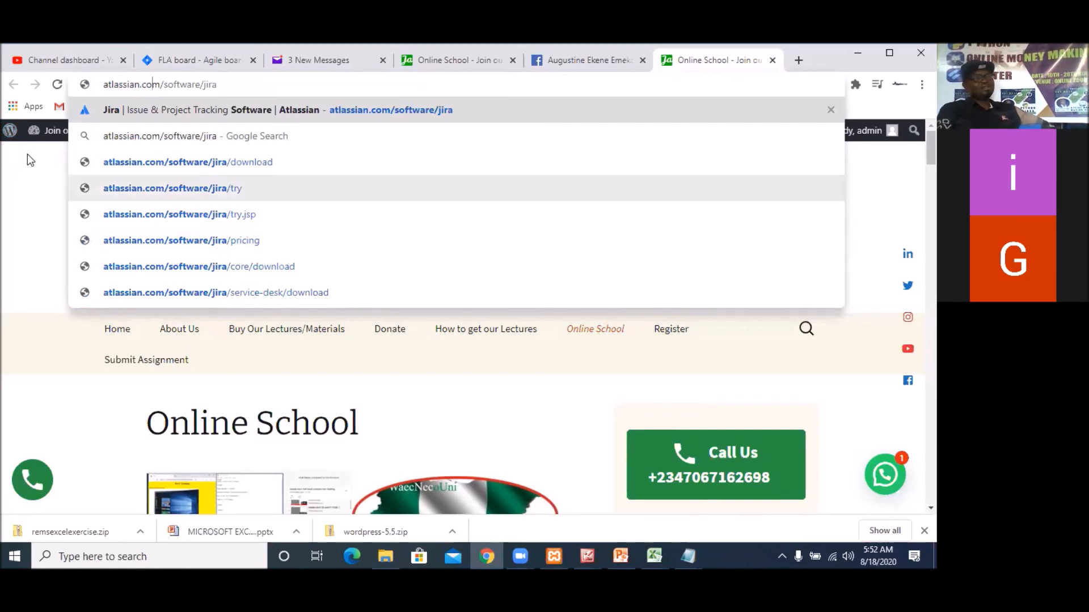
mouse_move(18, 133)
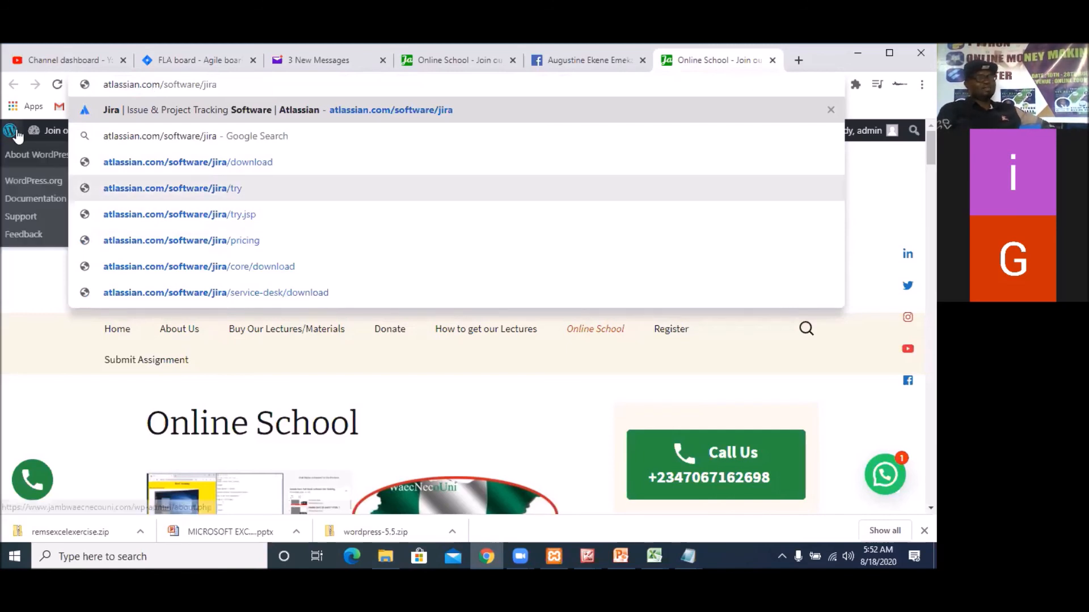